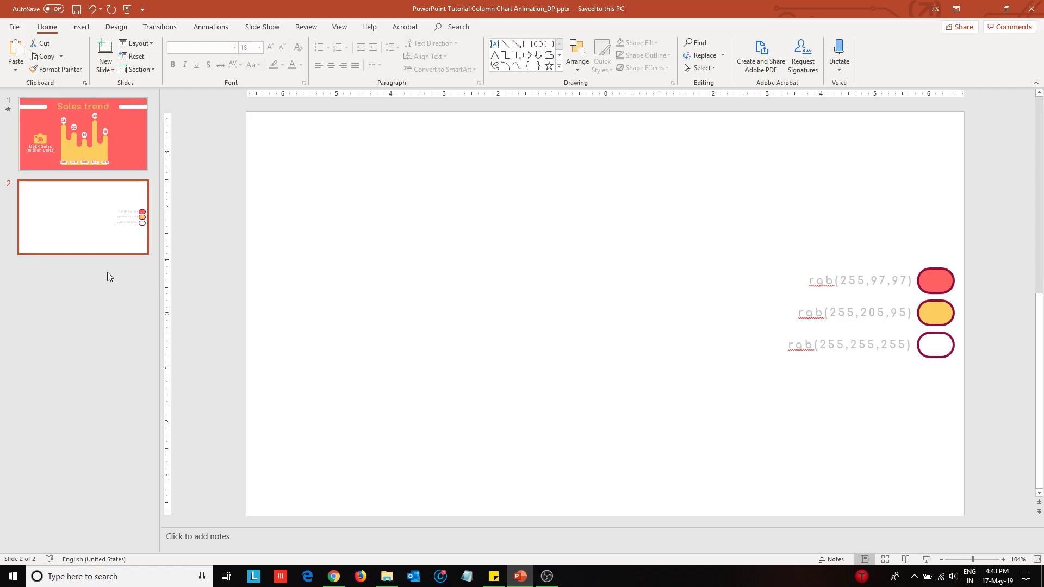
Step: Inspect the red, yellow and white colour swatch shapes on the slide, then deselect them
{"action": "left_click", "coordinate": [937, 285]}
{"action": "left_click", "coordinate": [935, 311]}
{"action": "left_click", "coordinate": [936, 349]}
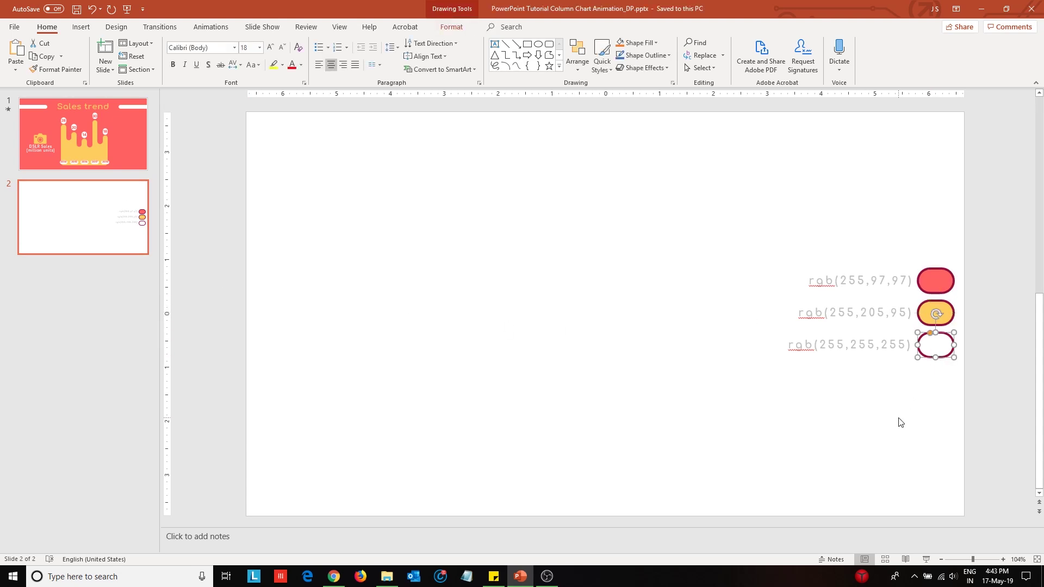
{"action": "left_click", "coordinate": [897, 422]}
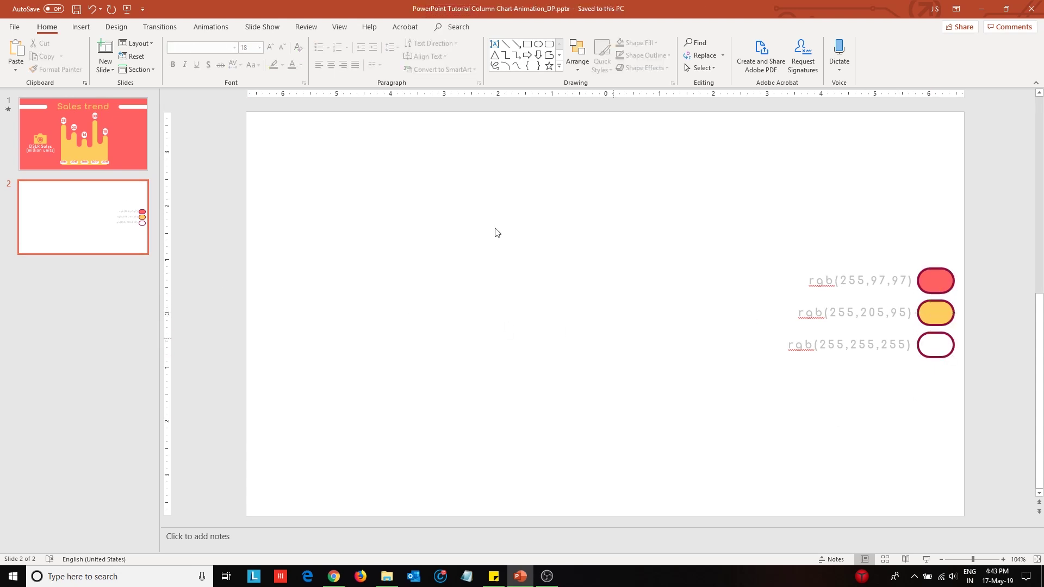
Step: Give slide 2 a solid background fill sampled from the rgb(255,97,97) red swatch
{"action": "left_click", "coordinate": [117, 26]}
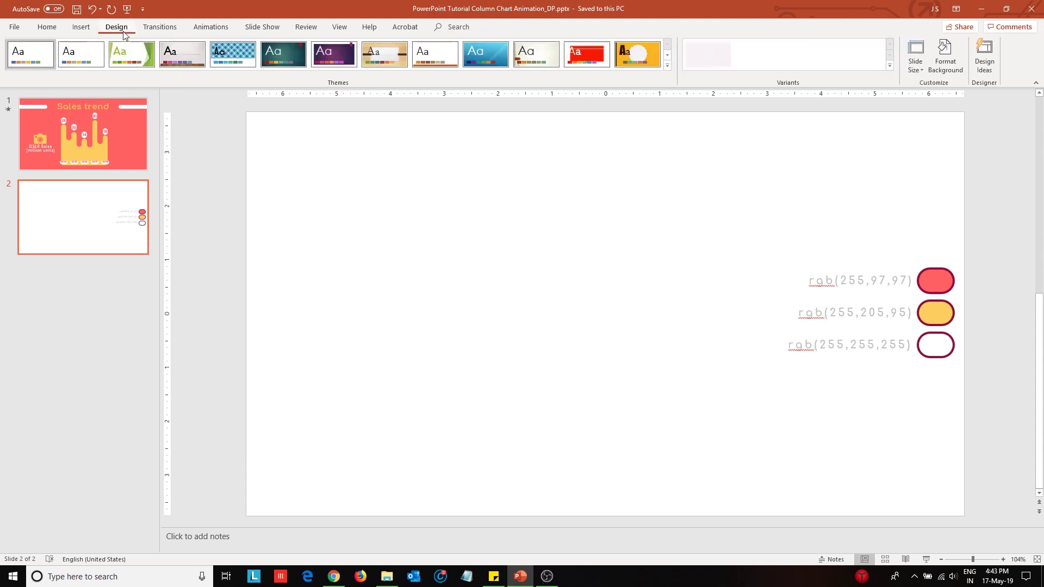
{"action": "left_click", "coordinate": [931, 68]}
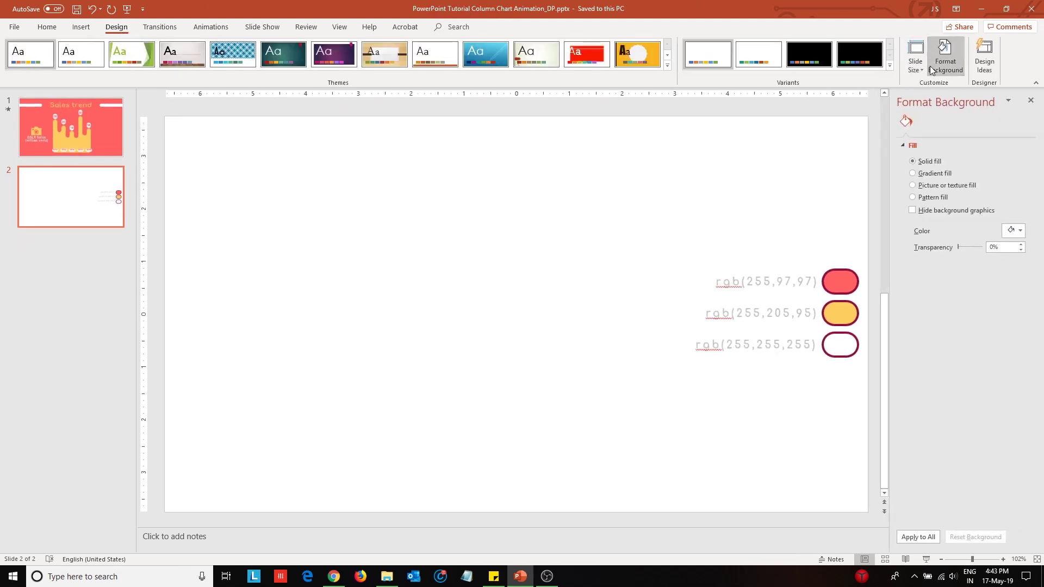
{"action": "left_click", "coordinate": [1013, 233]}
{"action": "left_click", "coordinate": [972, 368]}
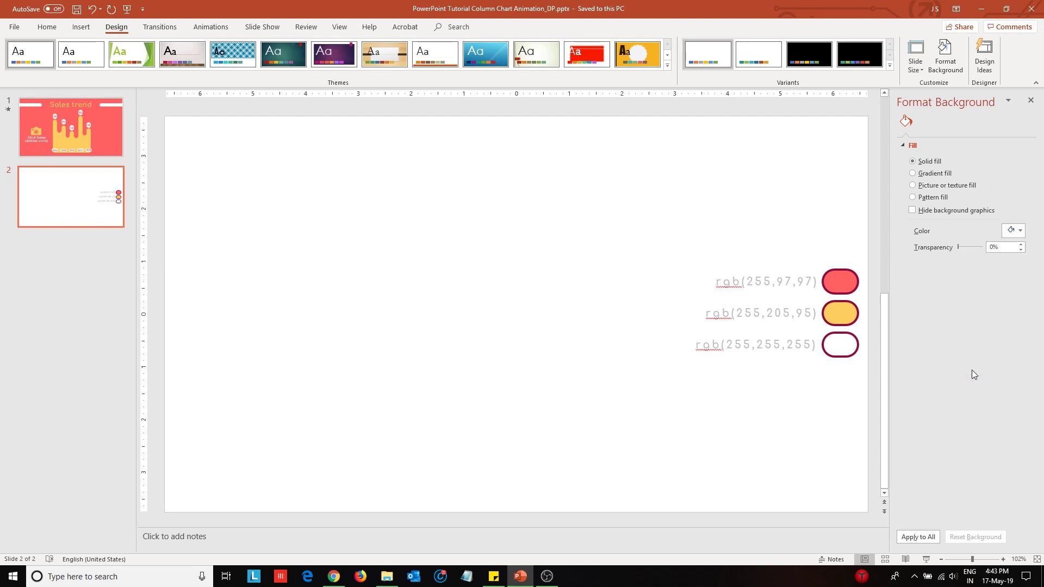
{"action": "left_click", "coordinate": [845, 287]}
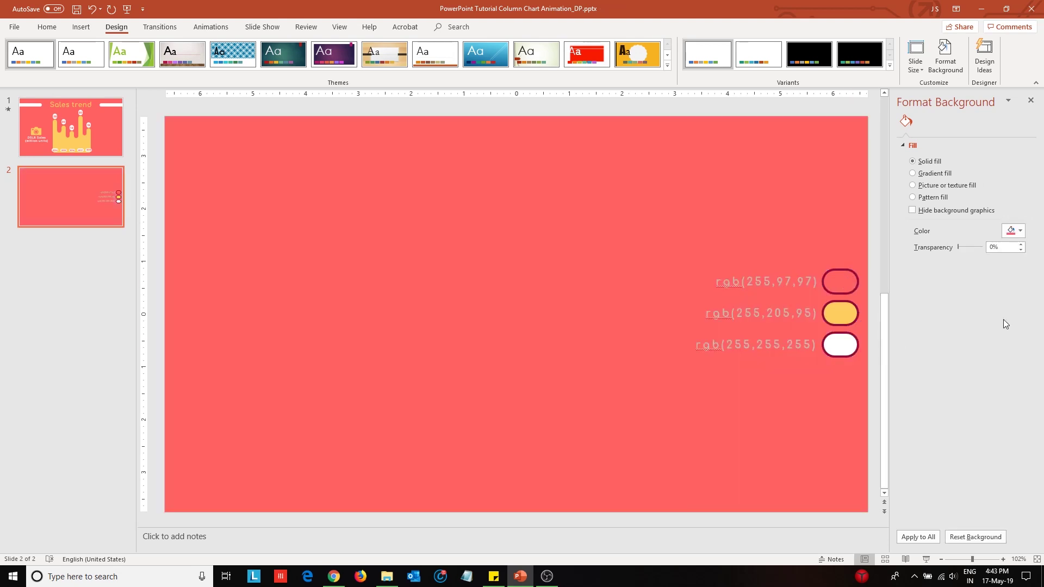
{"action": "left_click", "coordinate": [1035, 104]}
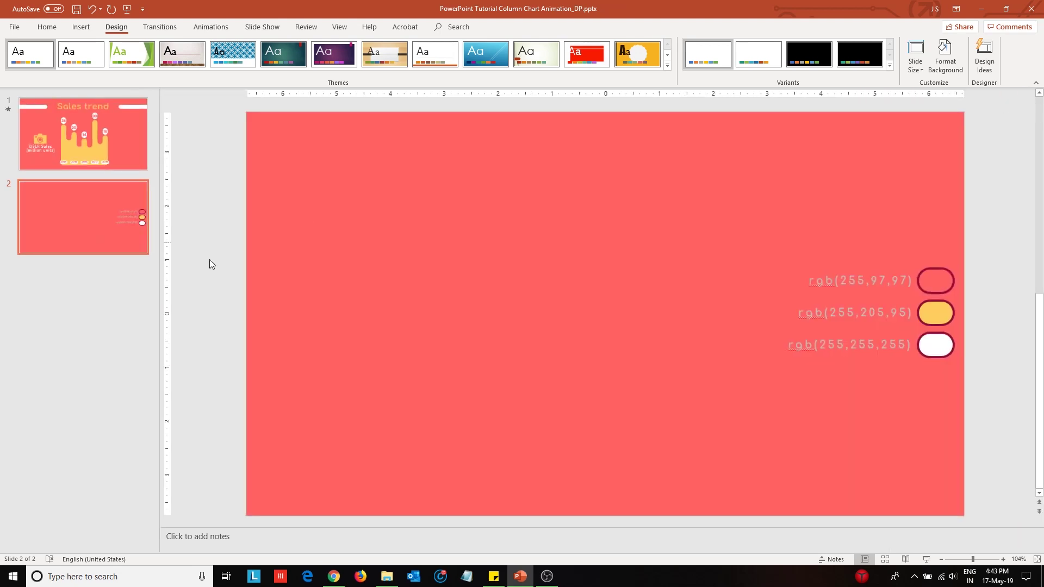
Step: Insert a clustered column chart and cut its data to Series 1 over rows 2–6
{"action": "left_click", "coordinate": [82, 32]}
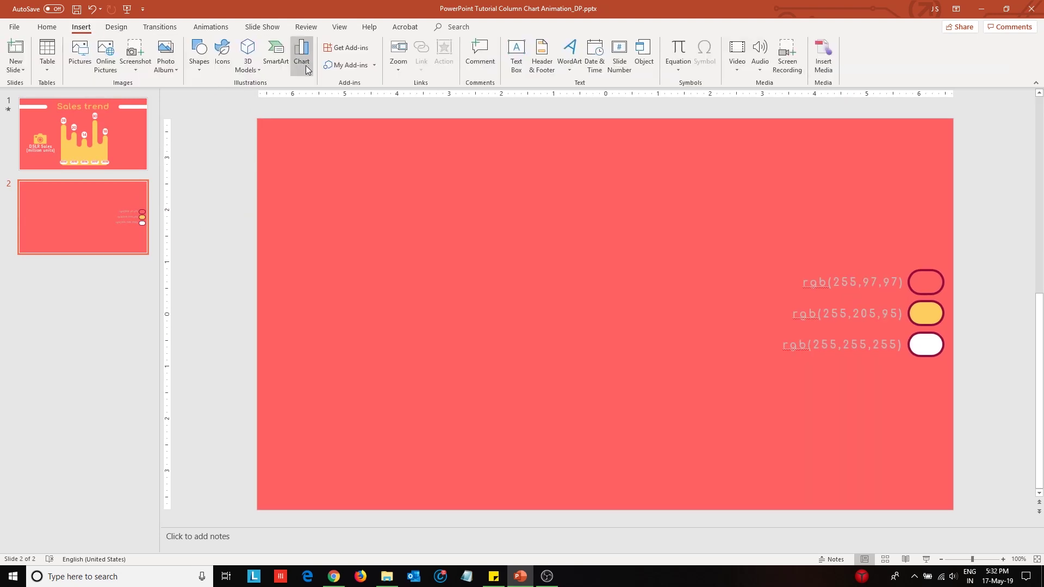
{"action": "left_click", "coordinate": [303, 60]}
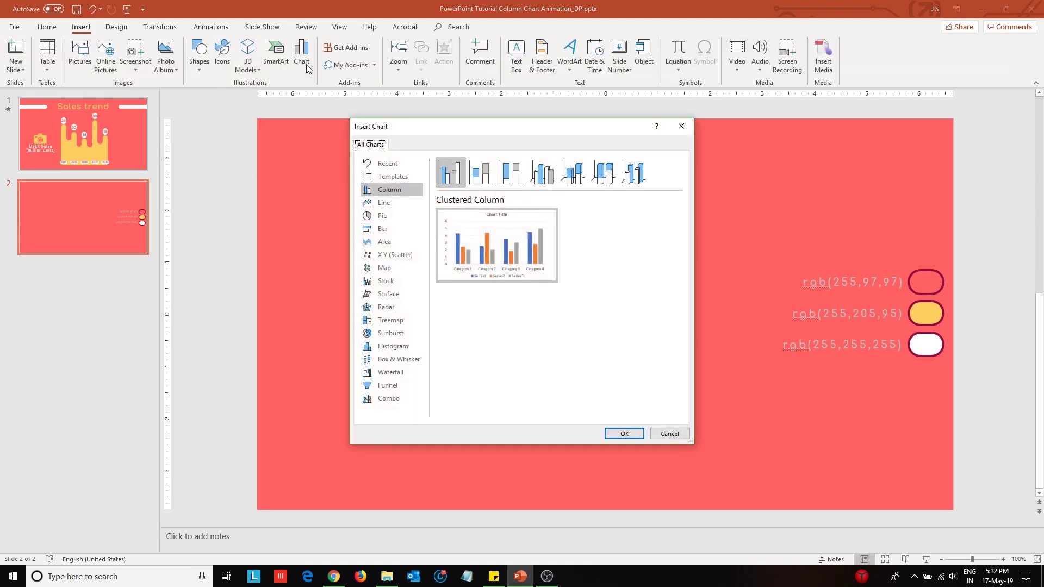
{"action": "left_click", "coordinate": [624, 434]}
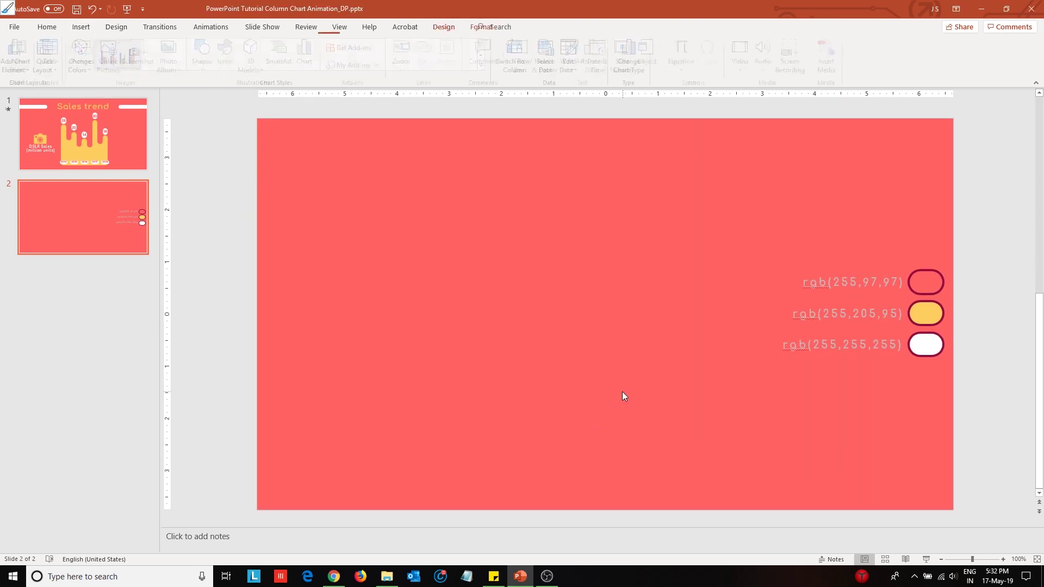
{"action": "left_click_drag", "start_coordinate": [544, 81], "coordinate": [576, 81]}
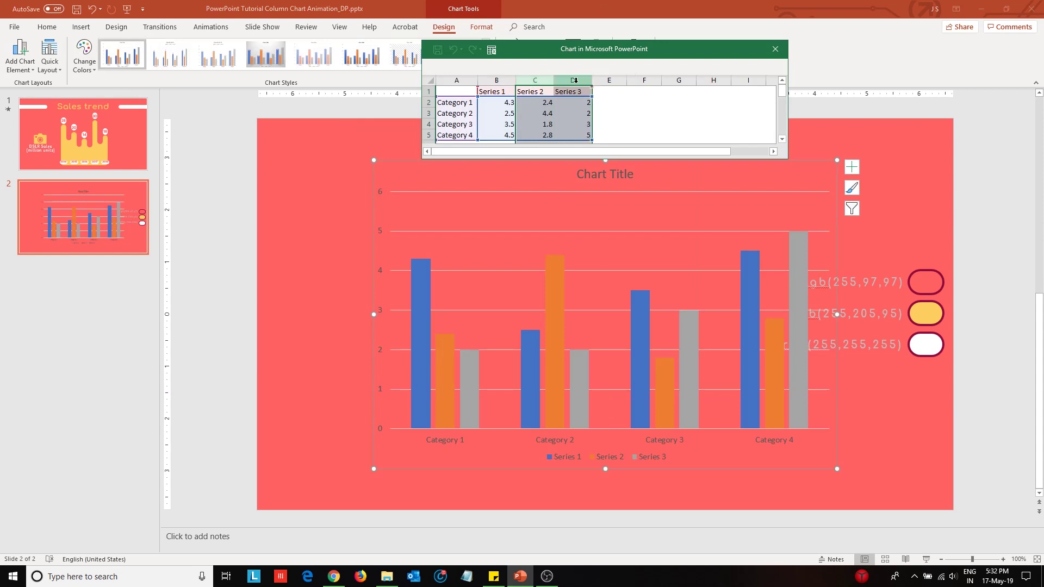
{"action": "right_click", "coordinate": [576, 82]}
{"action": "left_click", "coordinate": [607, 172]}
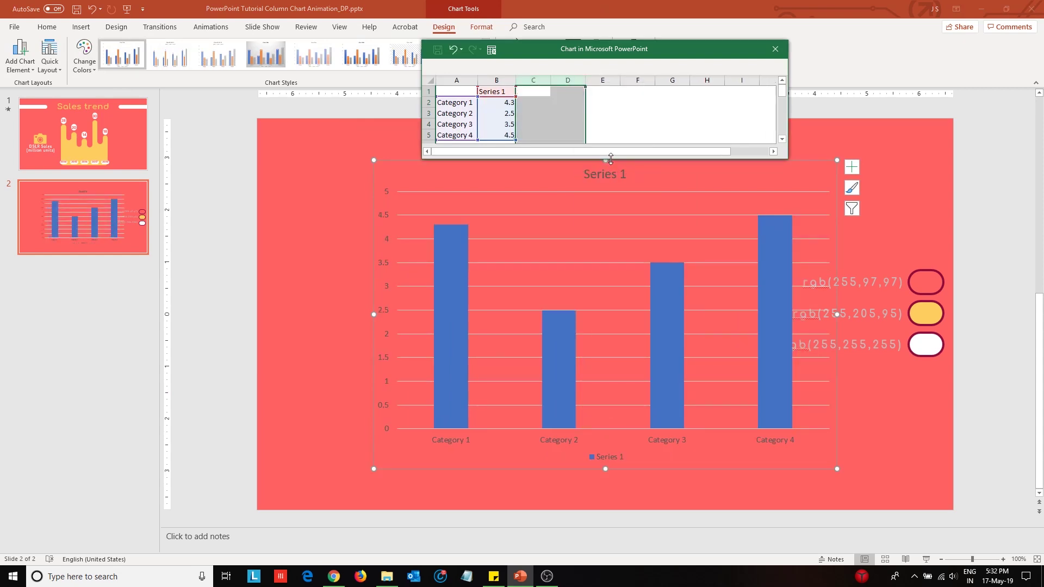
{"action": "left_click_drag", "start_coordinate": [610, 159], "coordinate": [612, 231]}
{"action": "left_click_drag", "start_coordinate": [477, 139], "coordinate": [477, 152]}
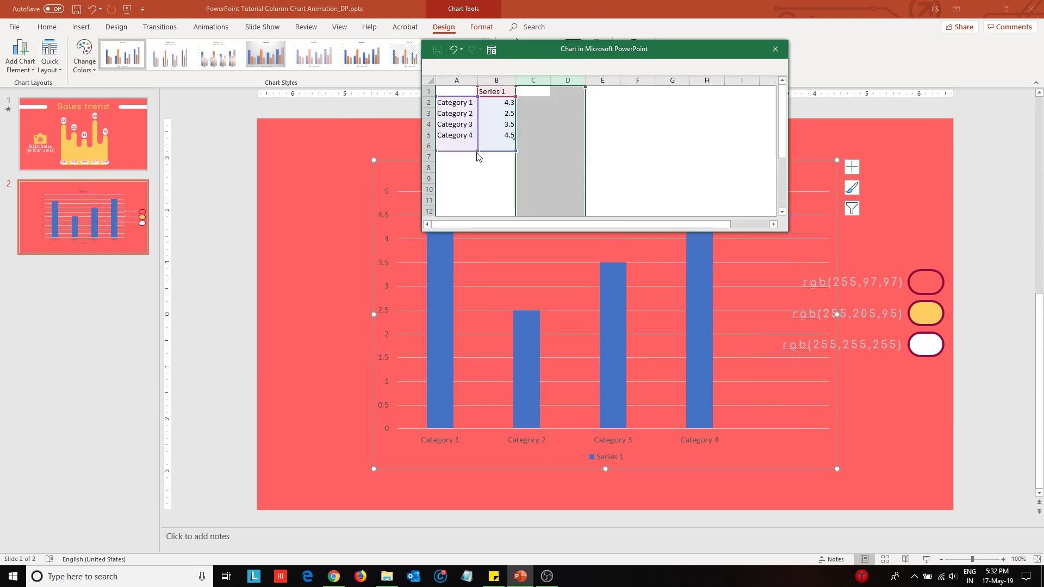
Step: Enter the values 28, 20, 14, 30 and 18 in the data sheet, then close it
{"action": "left_click", "coordinate": [507, 103]}
{"action": "type", "text": "28"}
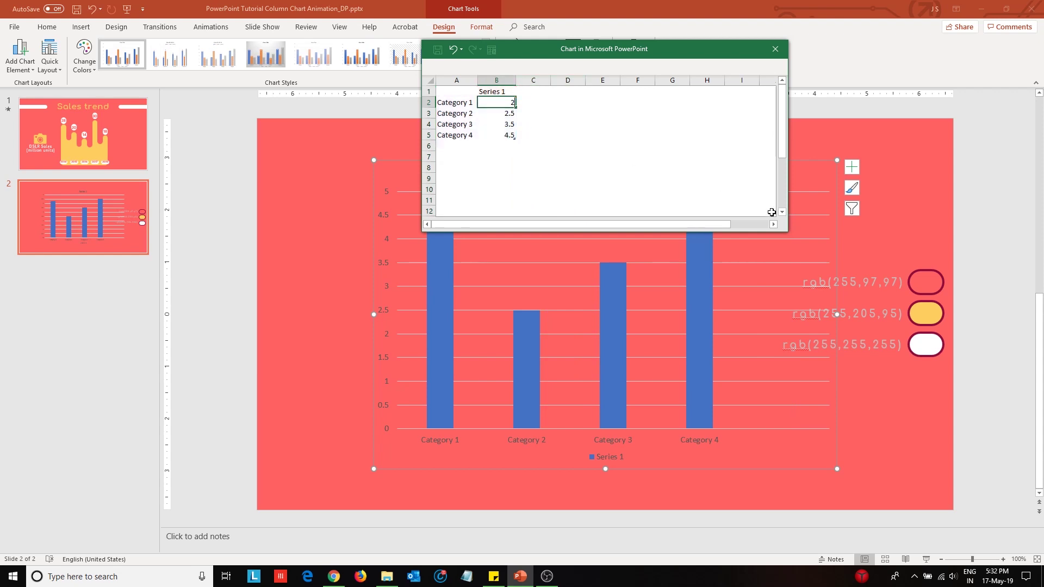
{"action": "key", "text": "Return"}
{"action": "type", "text": "20"}
{"action": "key", "text": "Return"}
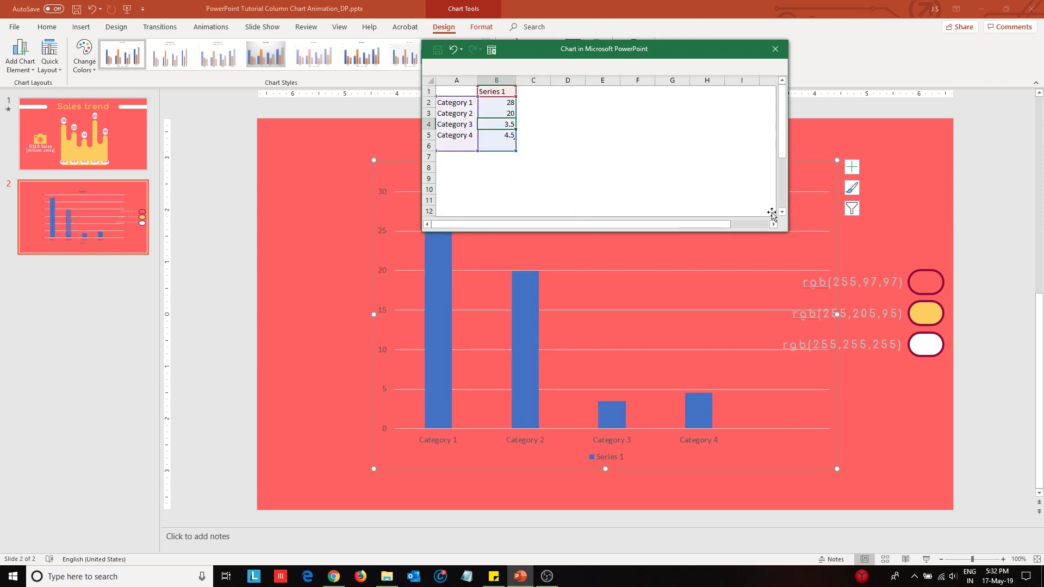
{"action": "type", "text": "14"}
{"action": "key", "text": "Return"}
{"action": "type", "text": "30"}
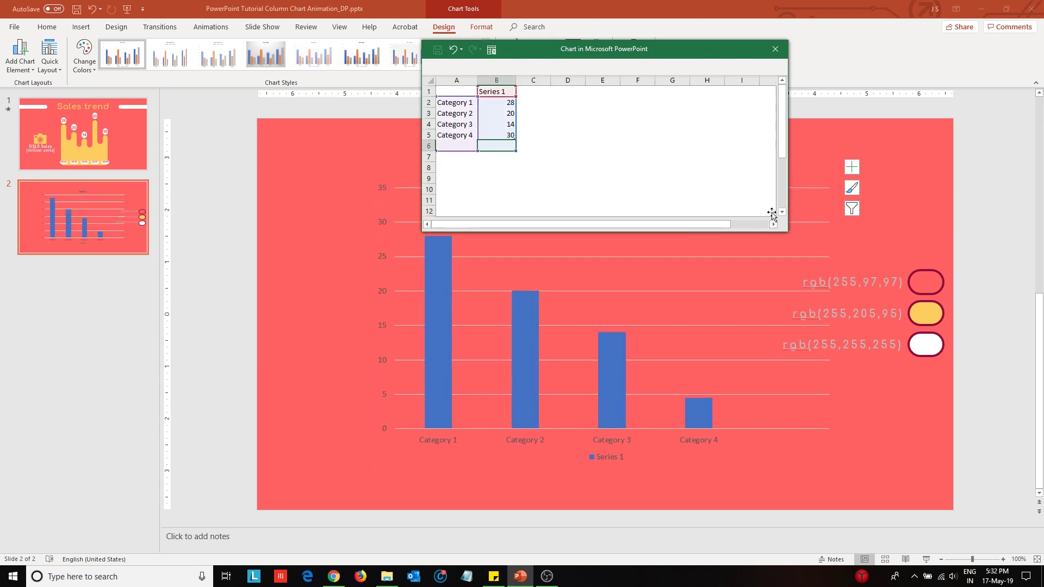
{"action": "key", "text": "Return"}
{"action": "type", "text": "18"}
{"action": "key", "text": "Return"}
{"action": "left_click", "coordinate": [776, 49]}
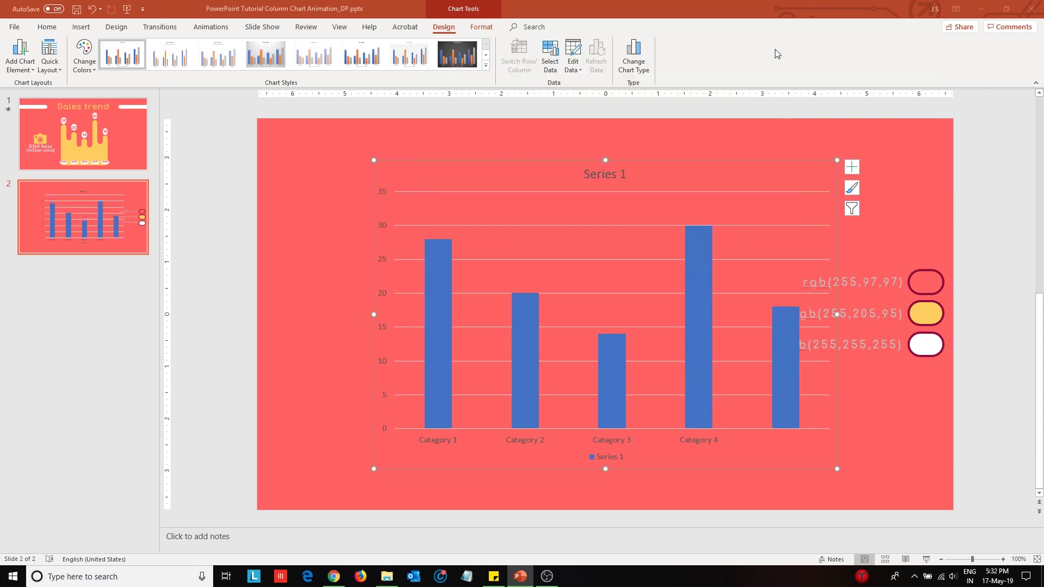
Step: Draw a 0.55"-wide rounded rectangle over the Category 1 bar
{"action": "left_click", "coordinate": [81, 27]}
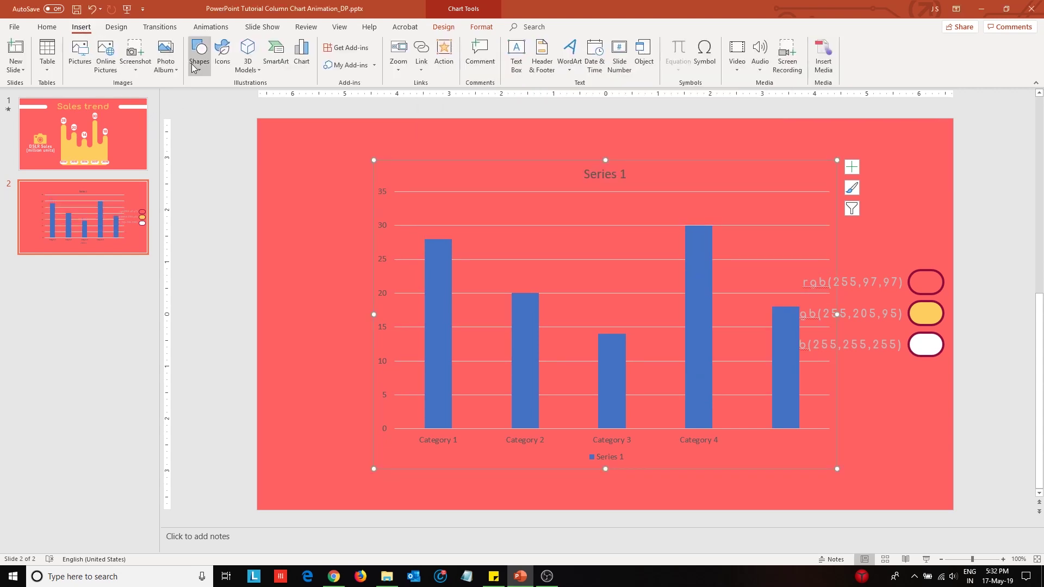
{"action": "left_click", "coordinate": [298, 193]}
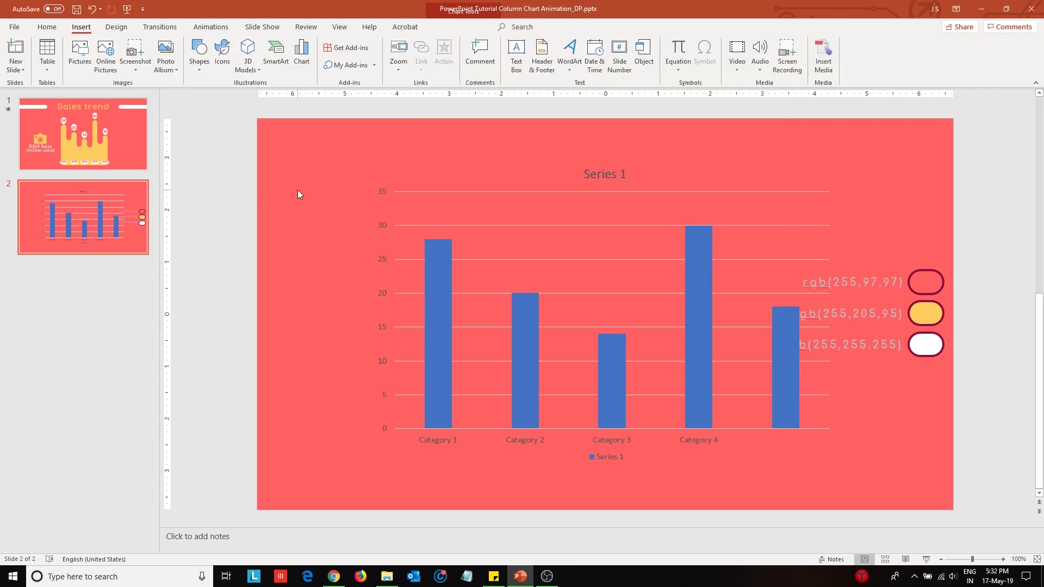
{"action": "left_click", "coordinate": [208, 54]}
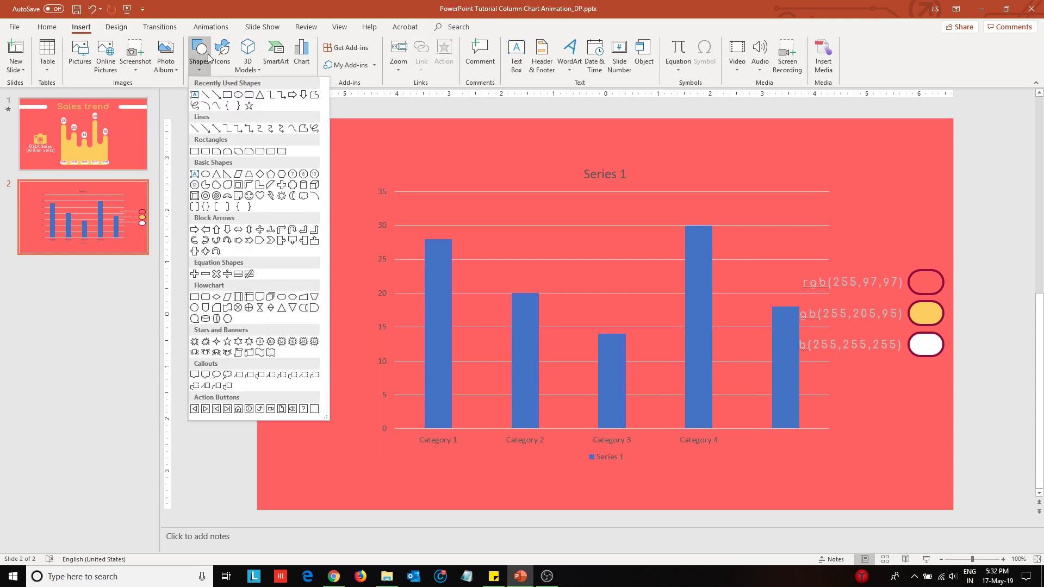
{"action": "left_click", "coordinate": [206, 151]}
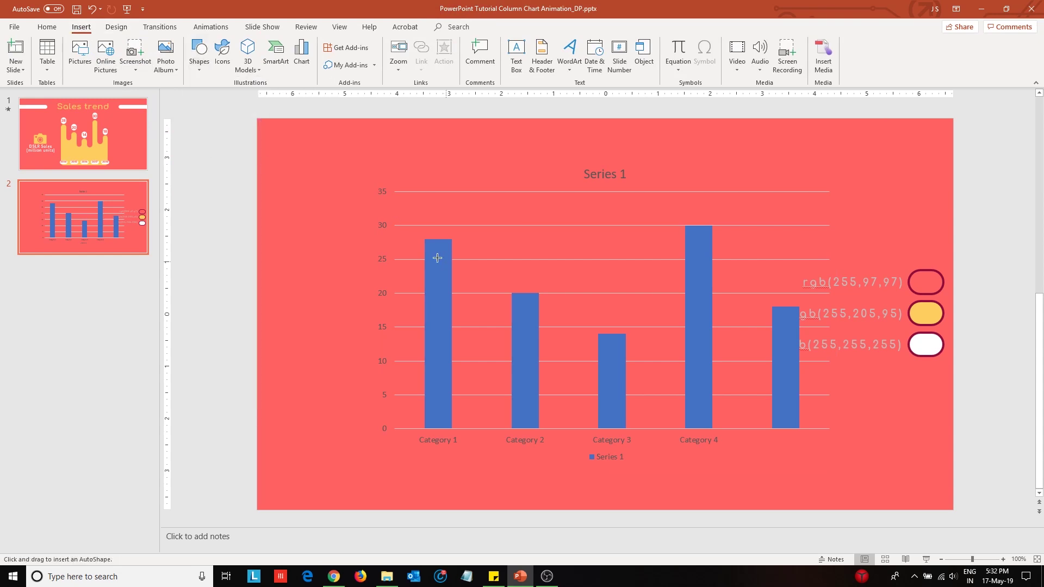
{"action": "mouse_move", "coordinate": [413, 241]}
{"action": "left_mouse_down"}
{"action": "mouse_move", "coordinate": [468, 431]}
{"action": "mouse_move", "coordinate": [442, 239]}
{"action": "left_mouse_up"}
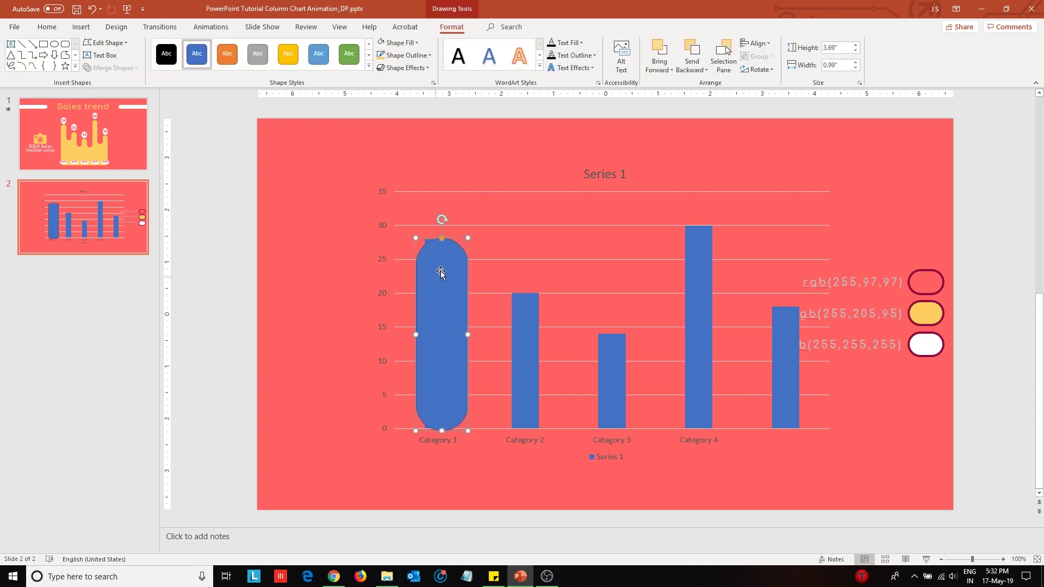
{"action": "left_click", "coordinate": [836, 65]}
{"action": "type", "text": "0.55"}
{"action": "key", "text": "Return"}
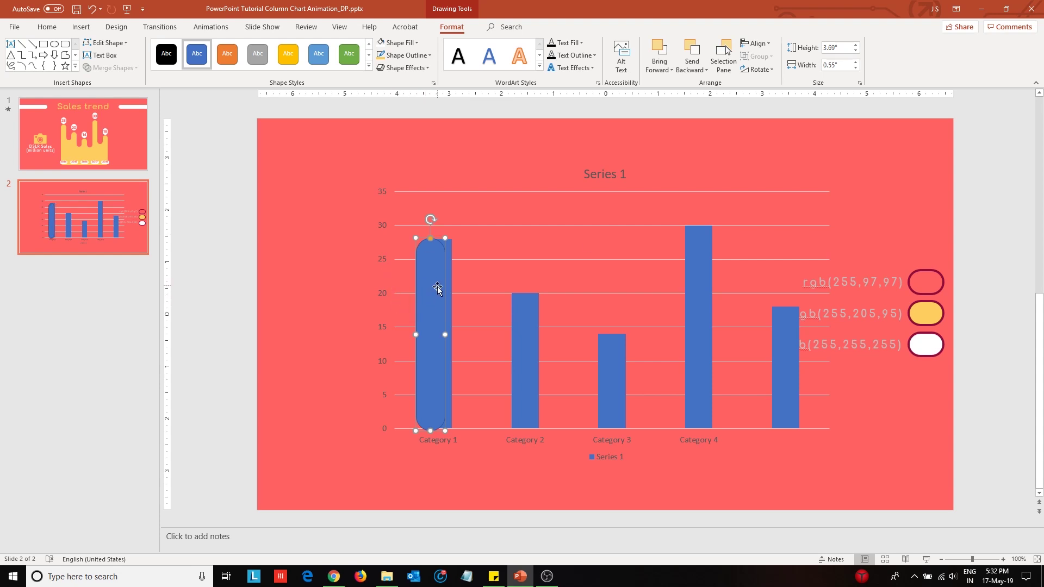
Step: Fill the pill with the sampled yellow swatch colour and give it a white outline
{"action": "left_click", "coordinate": [402, 43]}
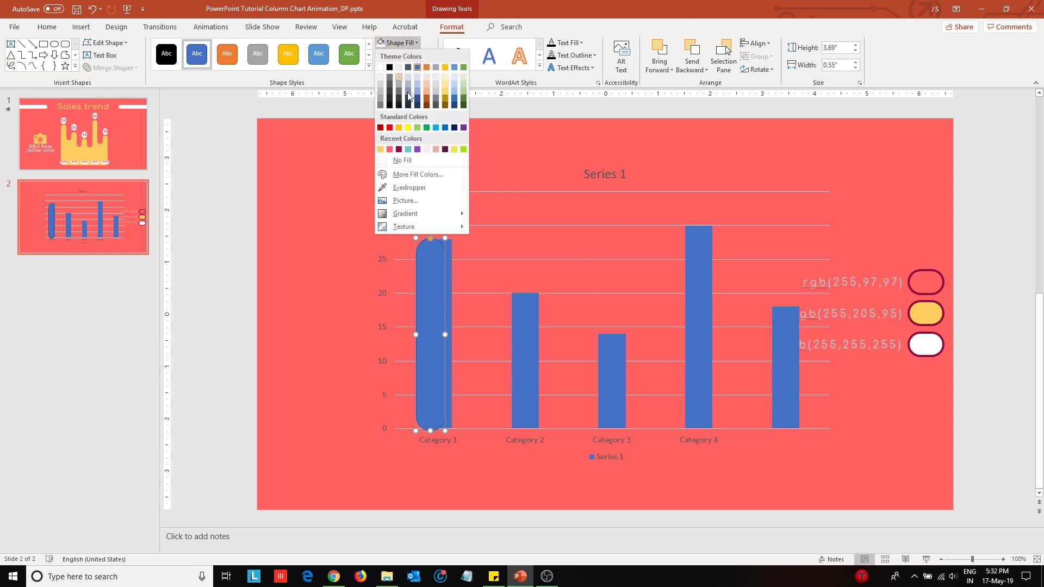
{"action": "left_click", "coordinate": [413, 186]}
{"action": "left_click", "coordinate": [929, 310]}
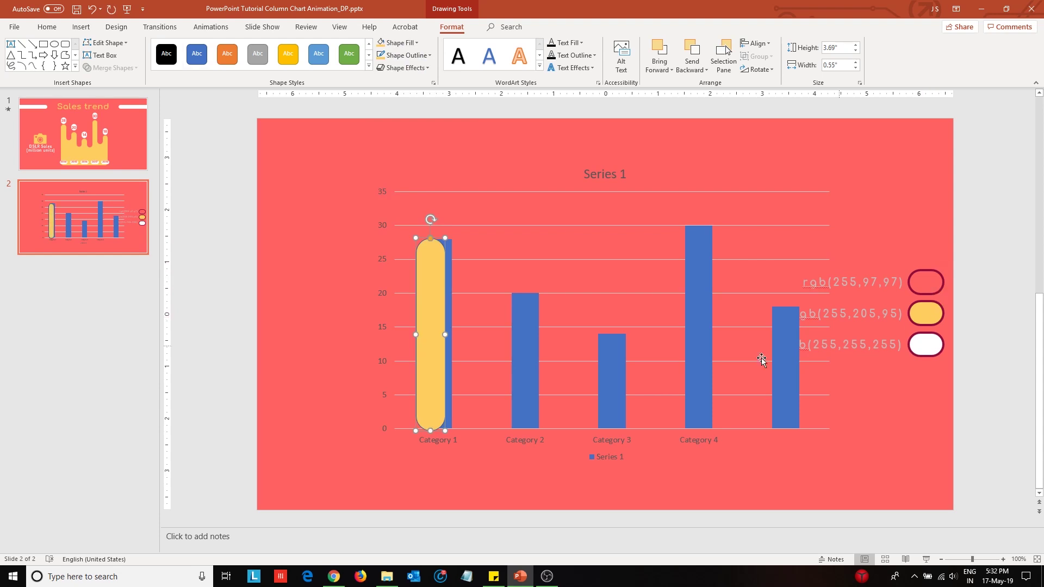
{"action": "left_click", "coordinate": [400, 57]}
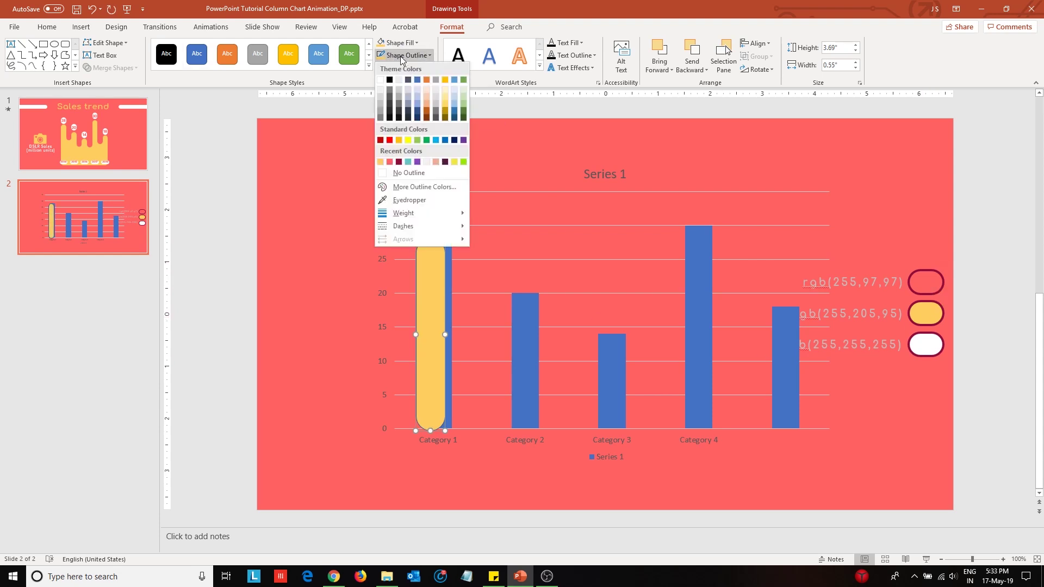
{"action": "left_click", "coordinate": [380, 82]}
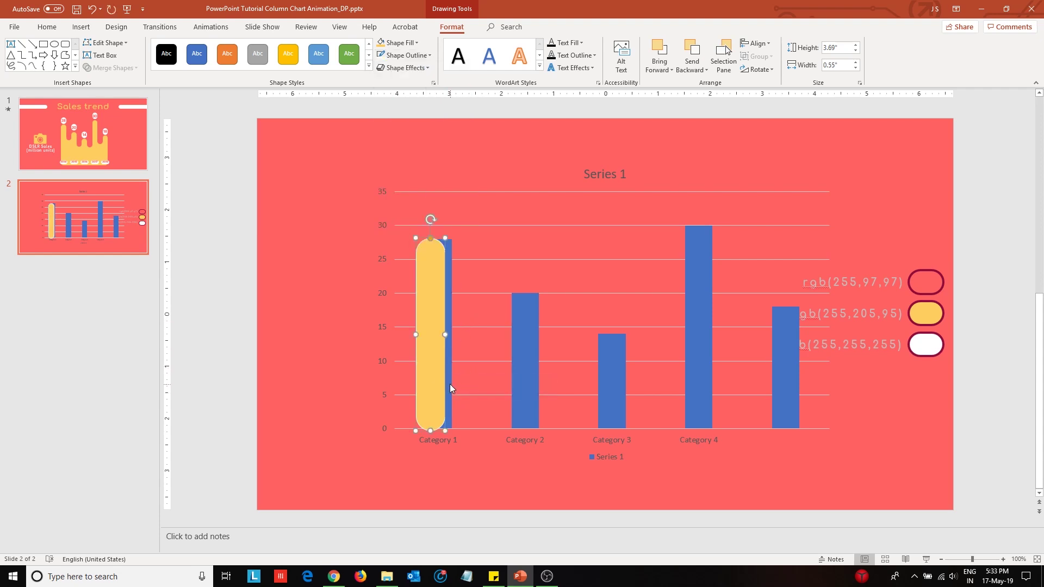
Step: Extend the pill to the slide's bottom edge and add a copy over Category 2, topping at 20
{"action": "left_click_drag", "start_coordinate": [430, 432], "coordinate": [431, 510]}
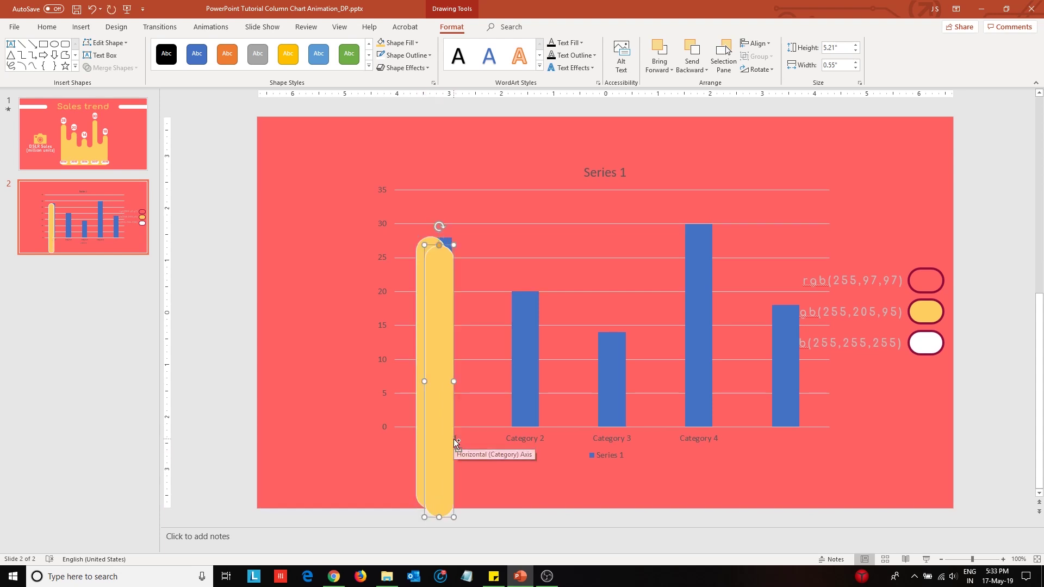
{"action": "left_click_drag", "start_coordinate": [439, 401], "coordinate": [514, 391]}
{"action": "left_click_drag", "start_coordinate": [511, 510], "coordinate": [514, 458]}
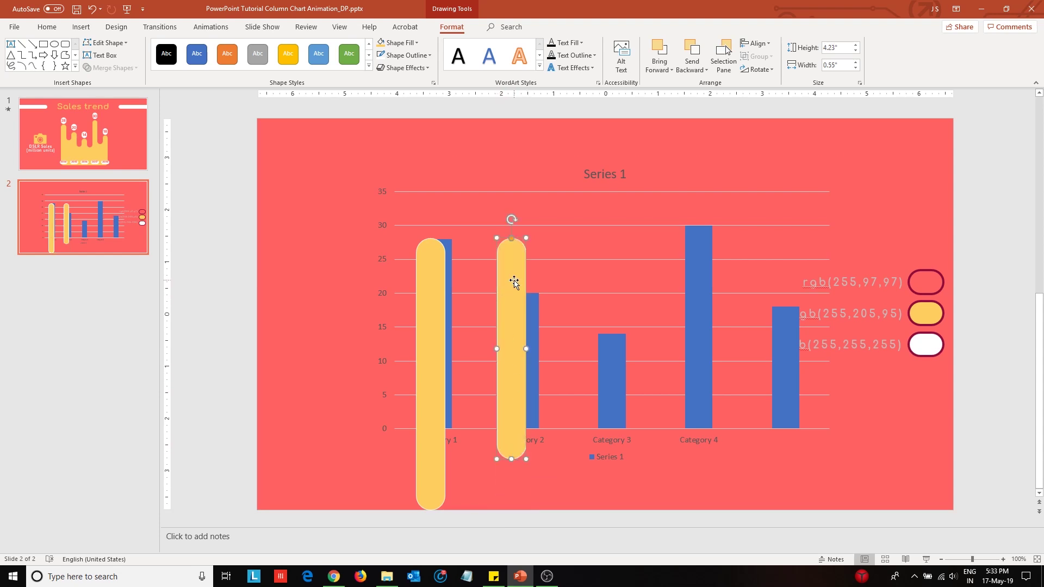
{"action": "left_click_drag", "start_coordinate": [514, 282], "coordinate": [523, 338]}
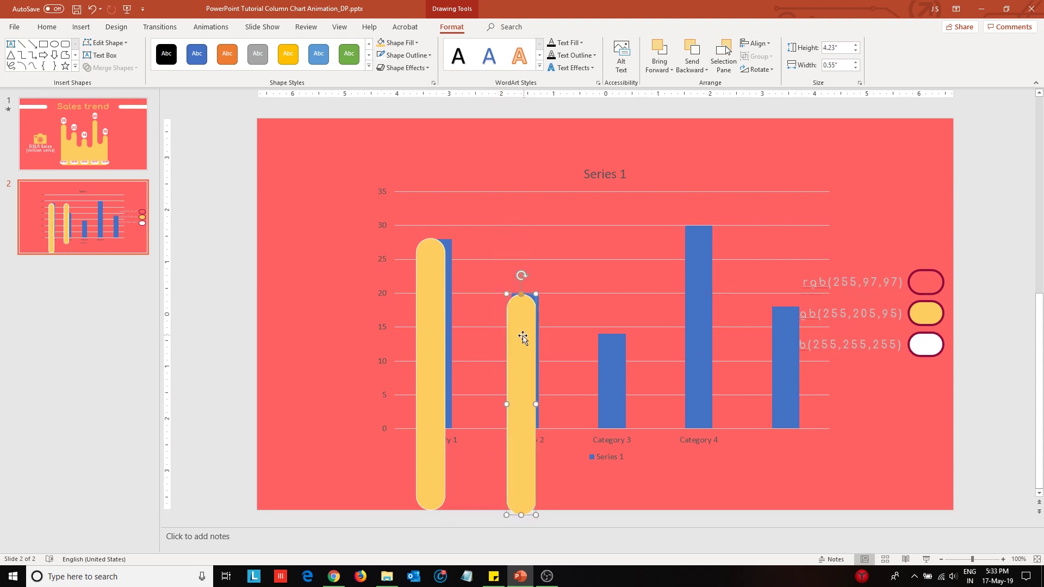
{"action": "left_click_drag", "start_coordinate": [520, 515], "coordinate": [521, 510]}
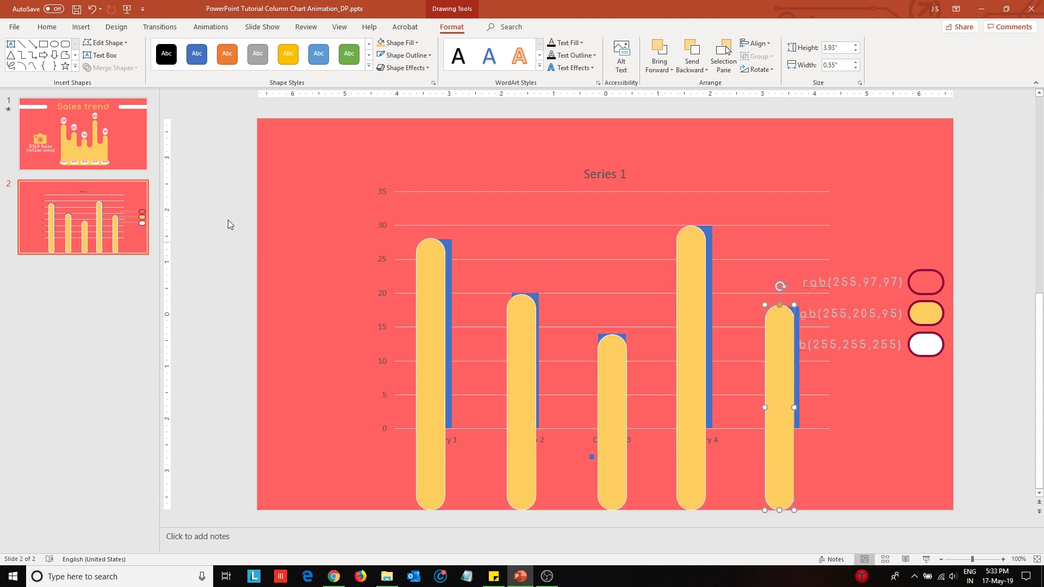
Step: Draw a straight line along the chart's zero axis
{"action": "left_click", "coordinate": [81, 27]}
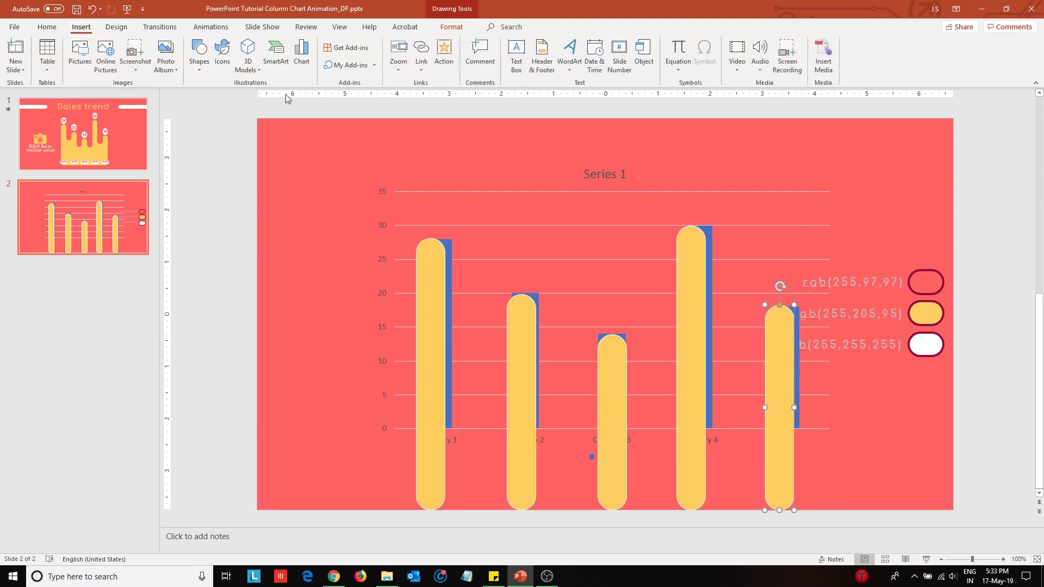
{"action": "left_click", "coordinate": [199, 54]}
{"action": "left_click", "coordinate": [205, 95]}
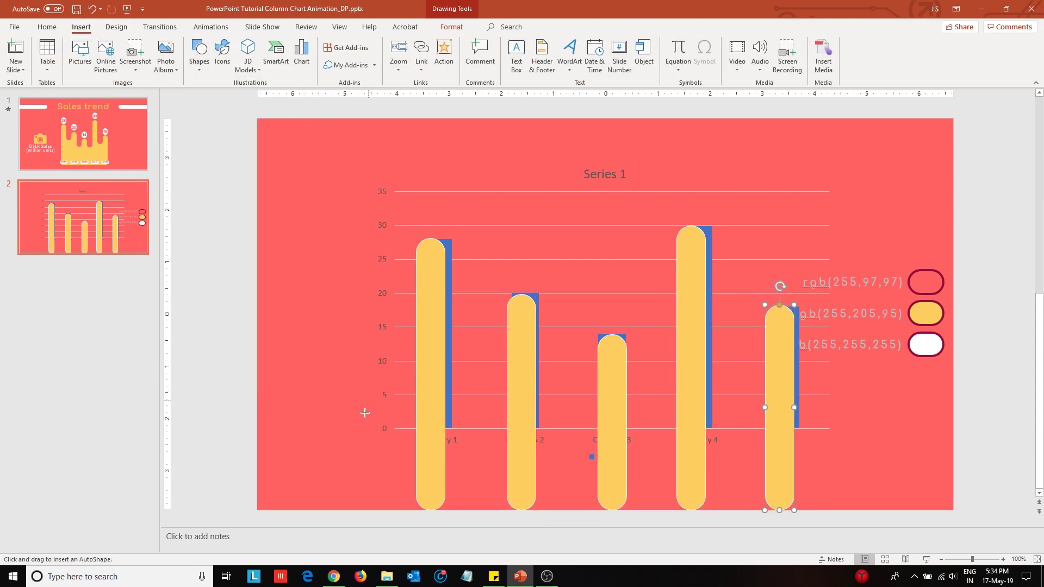
{"action": "left_click_drag", "start_coordinate": [691, 435], "coordinate": [898, 428]}
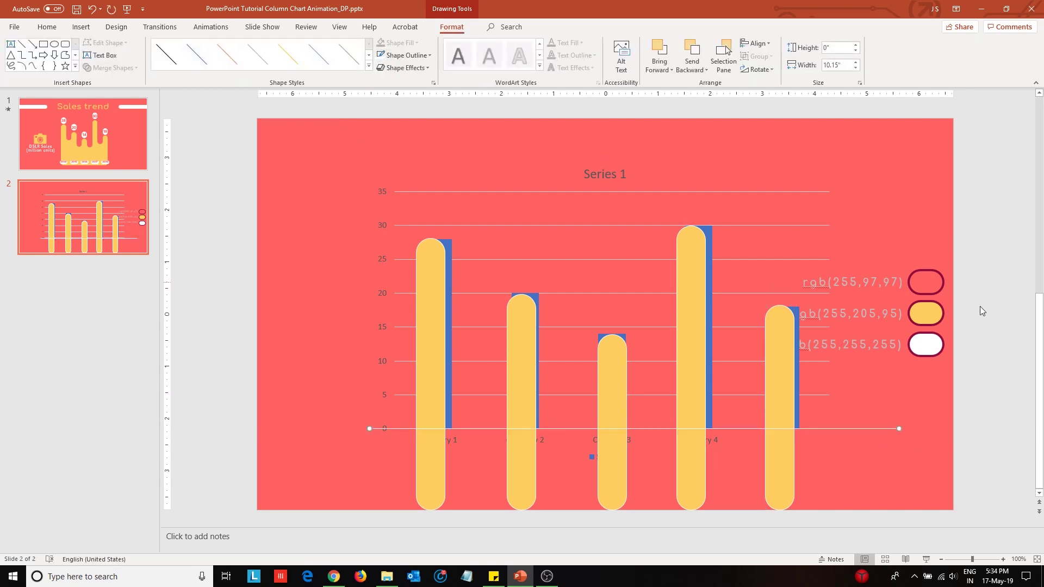
Step: Delete the original column chart
{"action": "left_click", "coordinate": [985, 361]}
{"action": "left_click", "coordinate": [807, 199]}
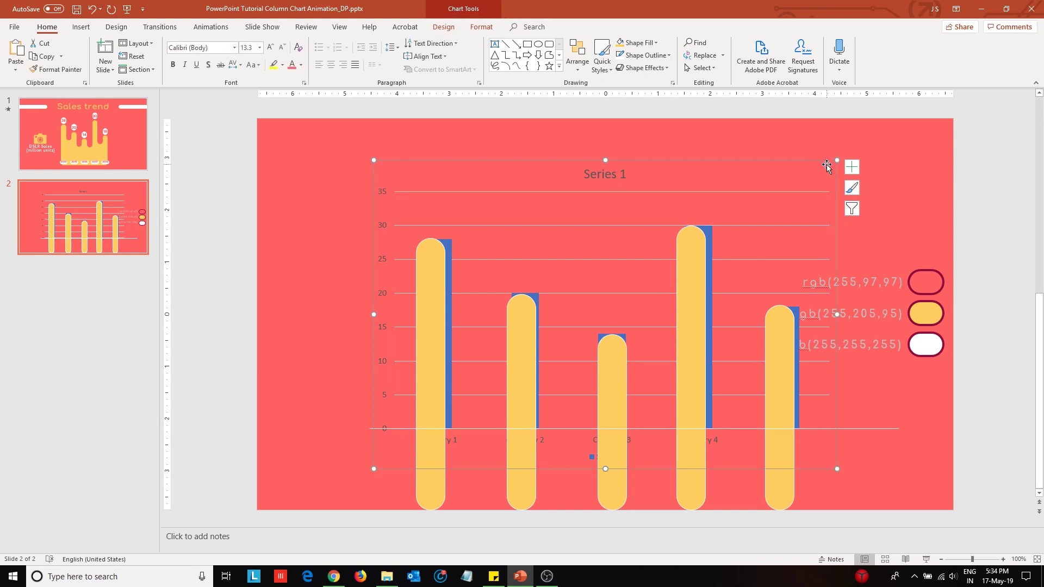
{"action": "key", "text": "Delete"}
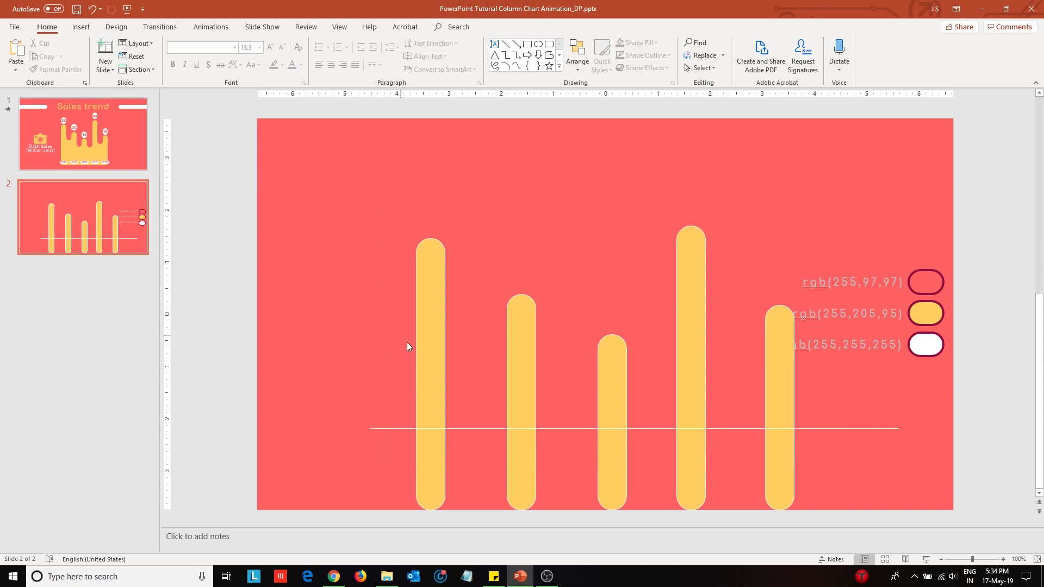
Step: Duplicate the yellow bars into the gaps between existing bars
{"action": "left_click", "coordinate": [425, 350]}
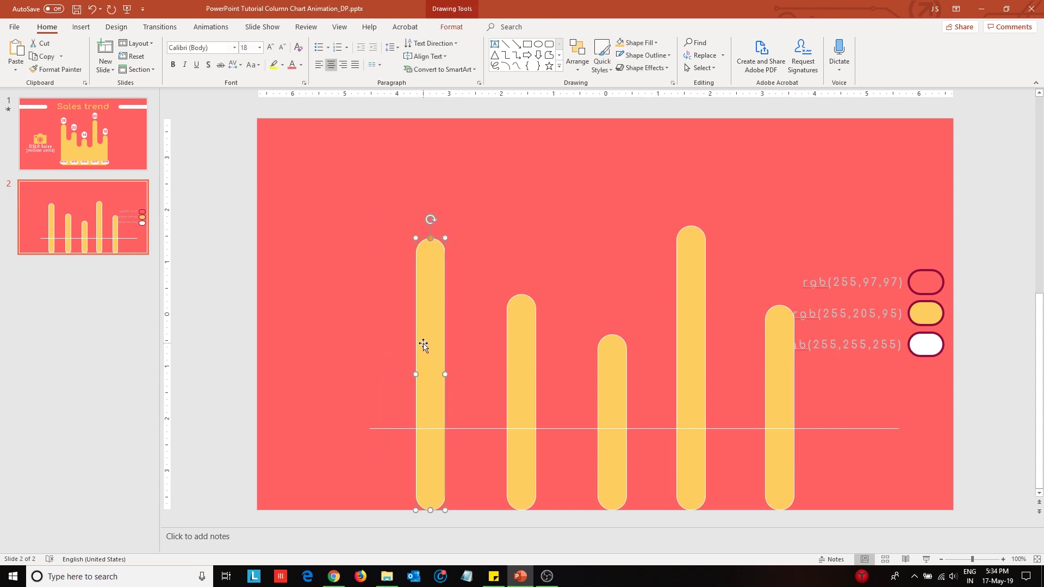
{"action": "left_click_drag", "start_coordinate": [423, 344], "coordinate": [467, 345]}
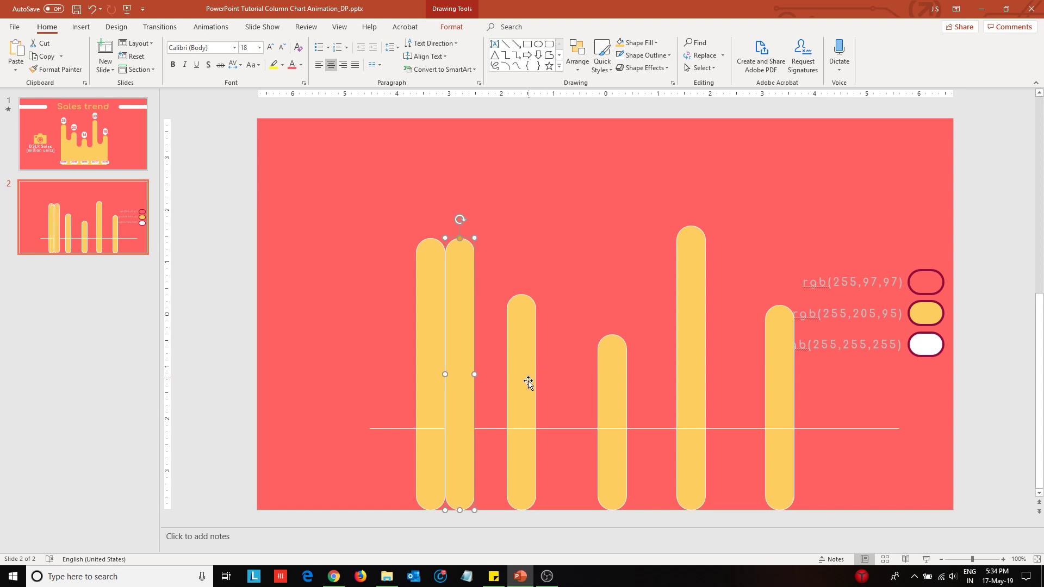
{"action": "left_click_drag", "start_coordinate": [472, 380], "coordinate": [660, 341]}
{"action": "key", "text": "ctrl+d"}
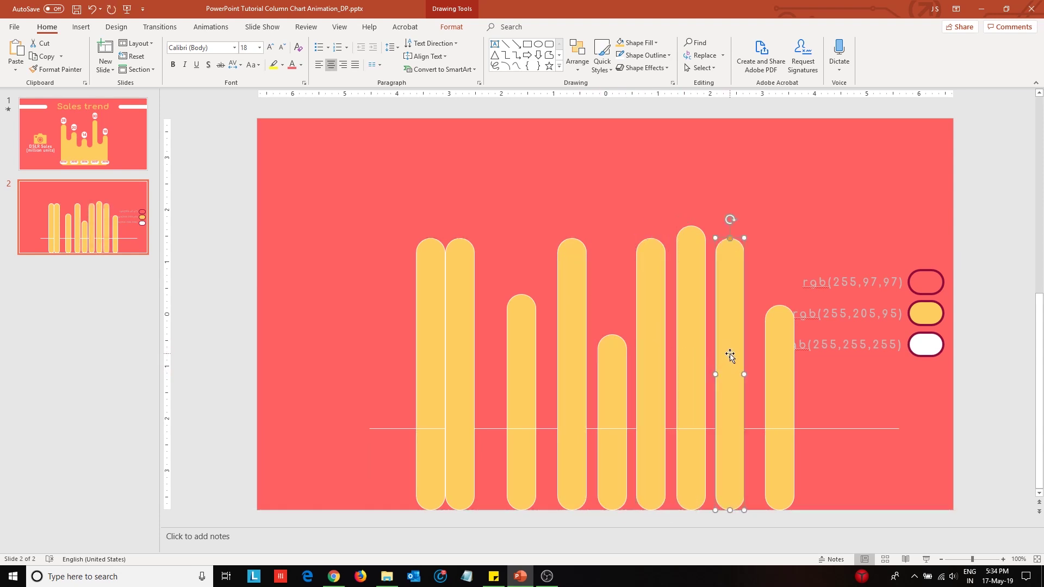
Step: Nudge the short third bar and the tall bar left until the bars touch
{"action": "left_click", "coordinate": [515, 369]}
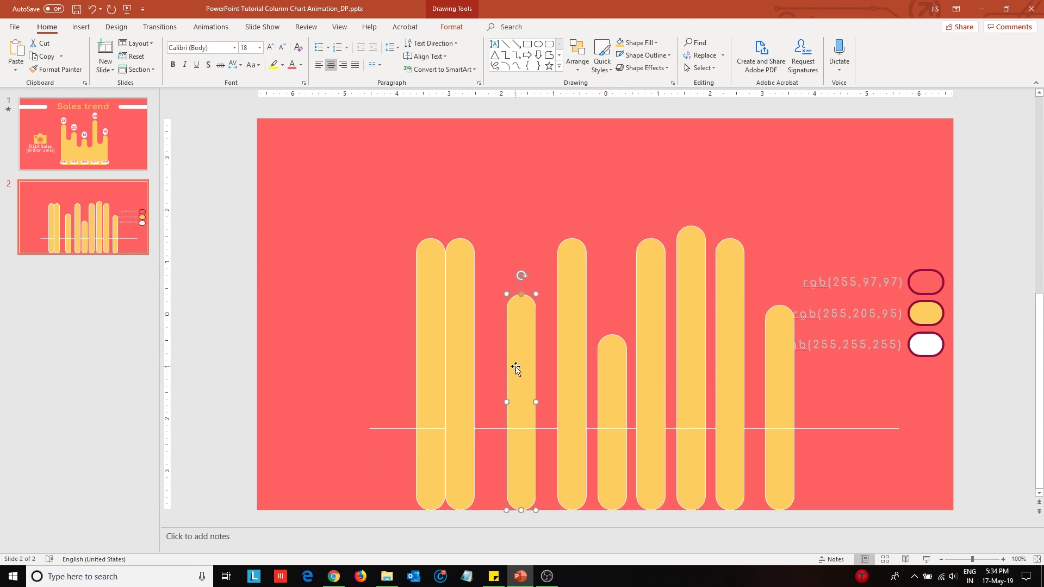
{"action": "key", "text": "Left"}
{"action": "key", "text": "Left"}
{"action": "key", "text": "Left"}
{"action": "key", "text": "Left"}
{"action": "key", "text": "Left"}
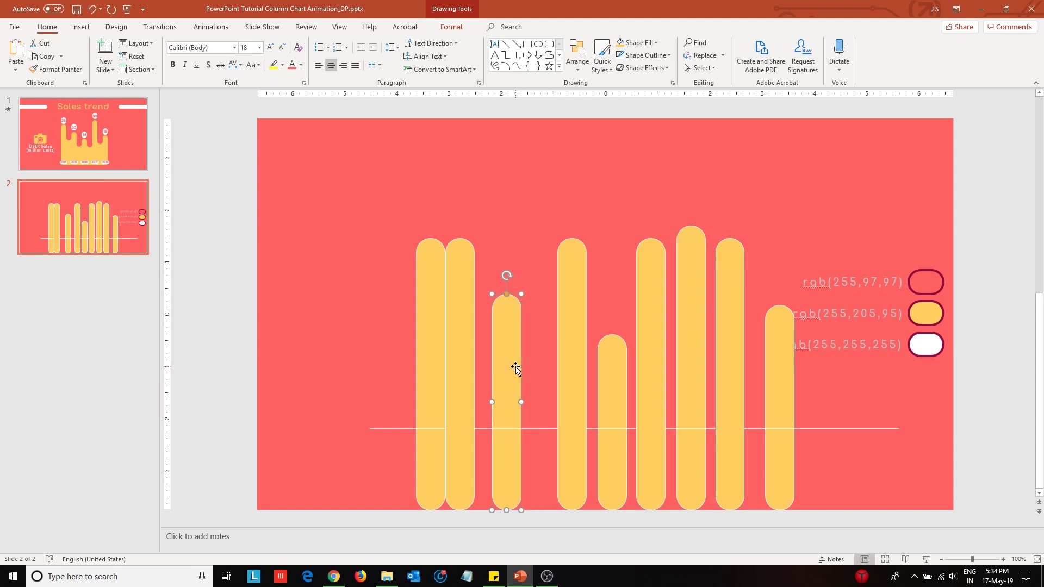
{"action": "left_click", "coordinate": [1002, 560]}
{"action": "left_click", "coordinate": [1002, 559]}
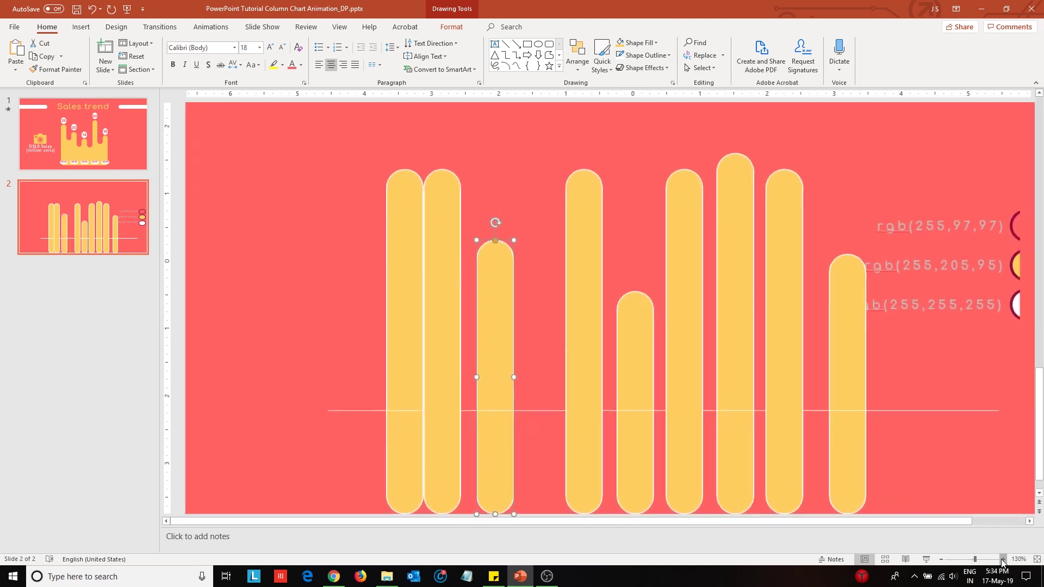
{"action": "left_click", "coordinate": [1002, 559]}
{"action": "key", "text": "Left"}
{"action": "key", "text": "Left"}
{"action": "key", "text": "Left"}
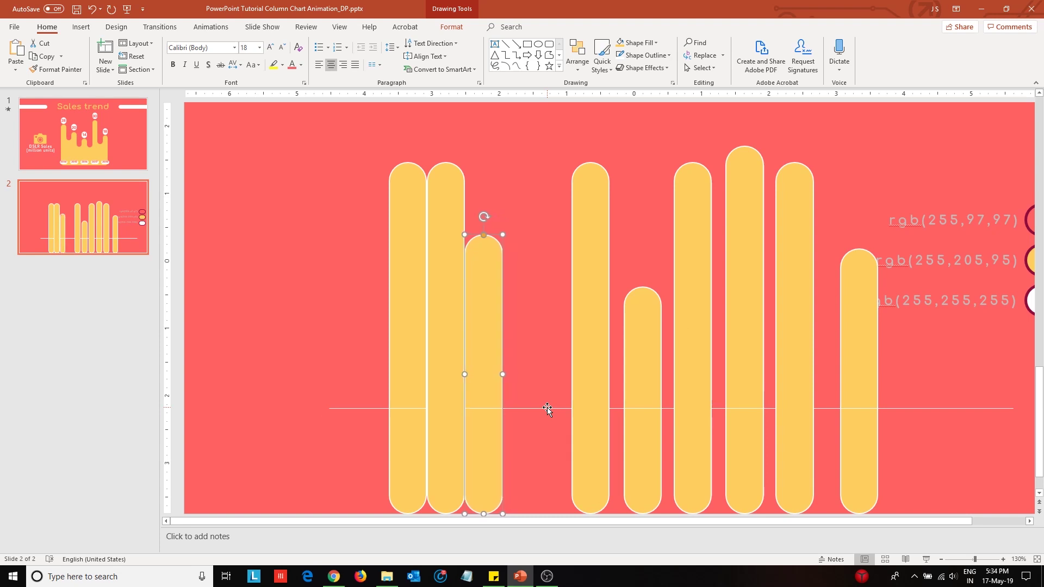
{"action": "left_click", "coordinate": [598, 455]}
{"action": "key", "text": "Left"}
{"action": "key", "text": "Left"}
{"action": "key", "text": "Left"}
{"action": "key", "text": "Left"}
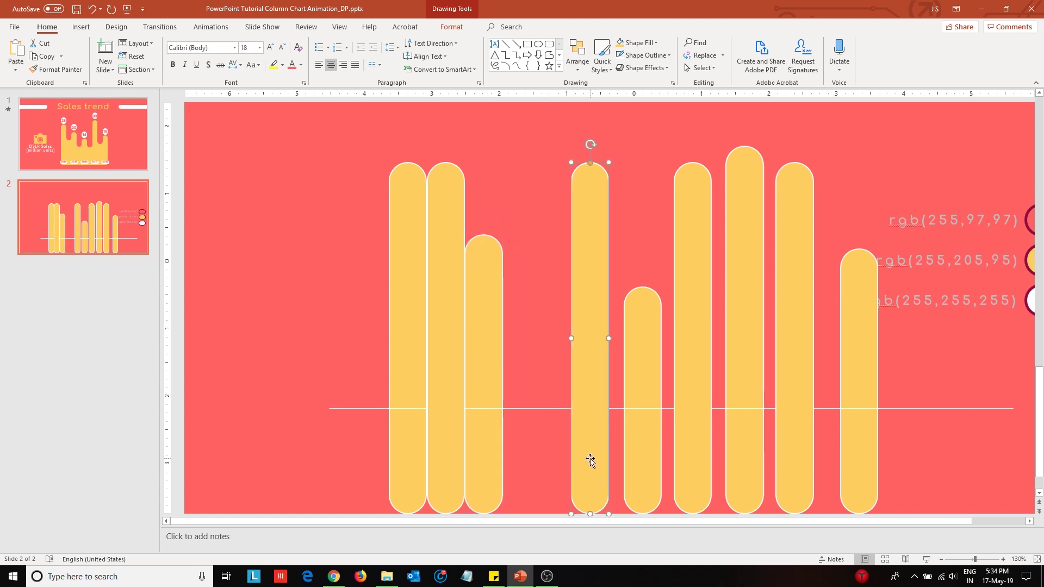
{"action": "key", "text": "Left"}
{"action": "key", "text": "Left"}
{"action": "key", "text": "Left"}
{"action": "key", "text": "Left"}
{"action": "key", "text": "Left"}
{"action": "key", "text": "Left"}
{"action": "key", "text": "Left"}
{"action": "key", "text": "Left"}
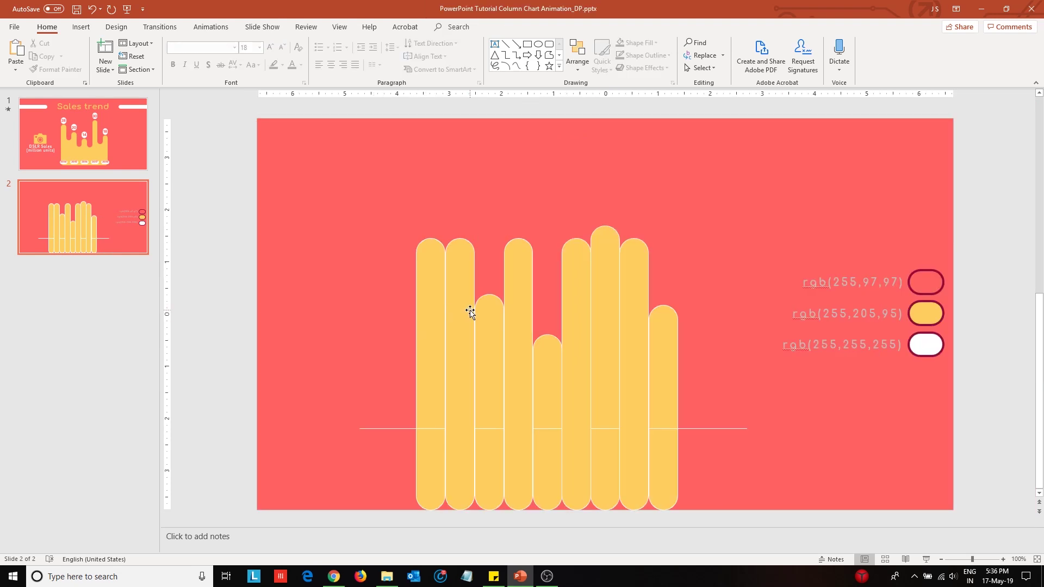
{"action": "left_click", "coordinate": [455, 332]}
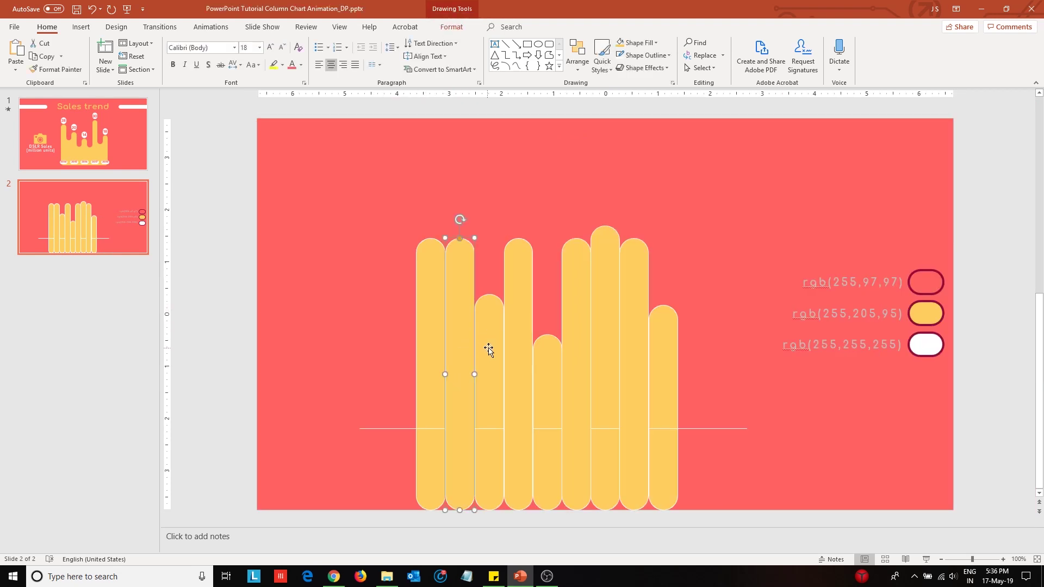
Step: Fill the second, fourth, sixth and eighth bars with the rgb(255,97,97) coral
{"action": "left_click", "coordinate": [520, 301], "text": "shift"}
{"action": "left_click", "coordinate": [573, 295], "text": "shift"}
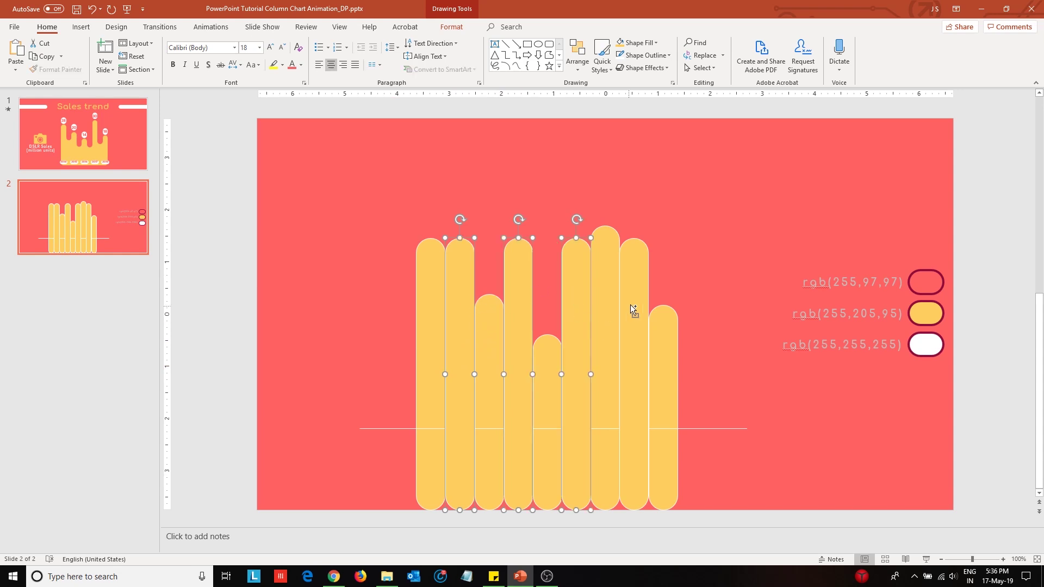
{"action": "left_click", "coordinate": [632, 304], "text": "shift"}
{"action": "left_click_drag", "start_coordinate": [639, 343], "coordinate": [642, 333]}
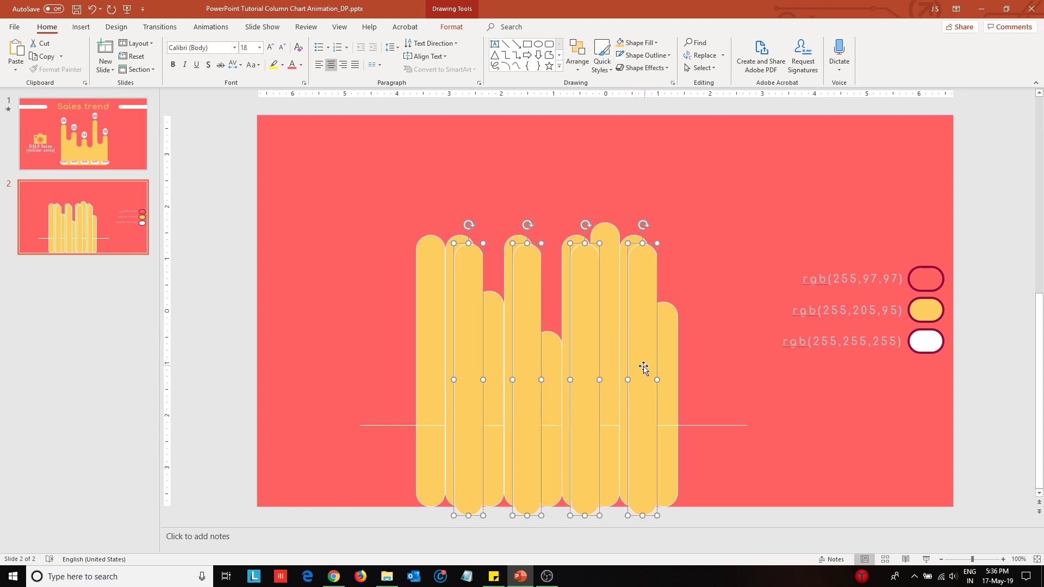
{"action": "left_click", "coordinate": [451, 27]}
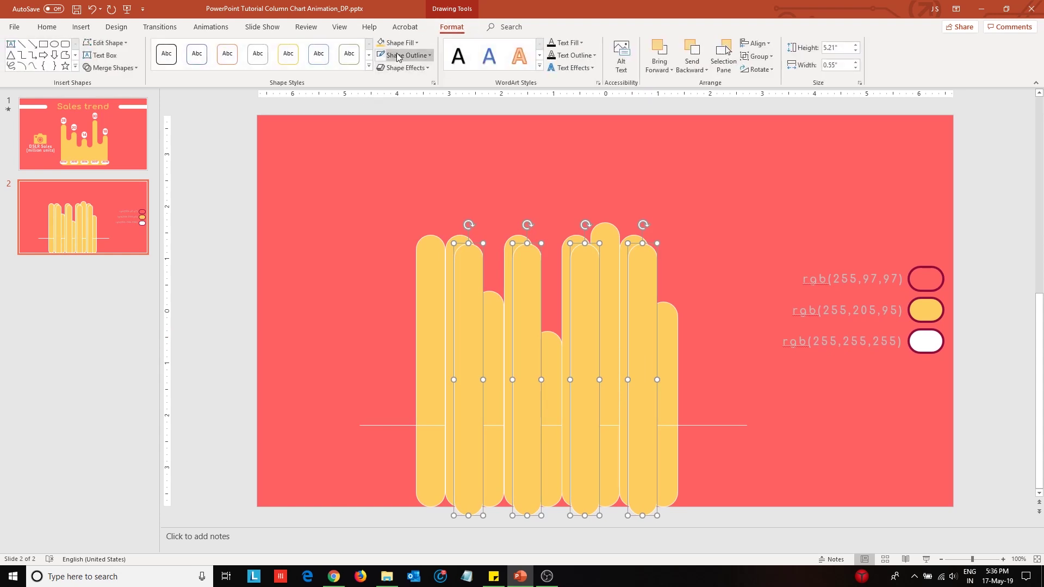
{"action": "left_click", "coordinate": [396, 43]}
{"action": "left_click", "coordinate": [445, 189]}
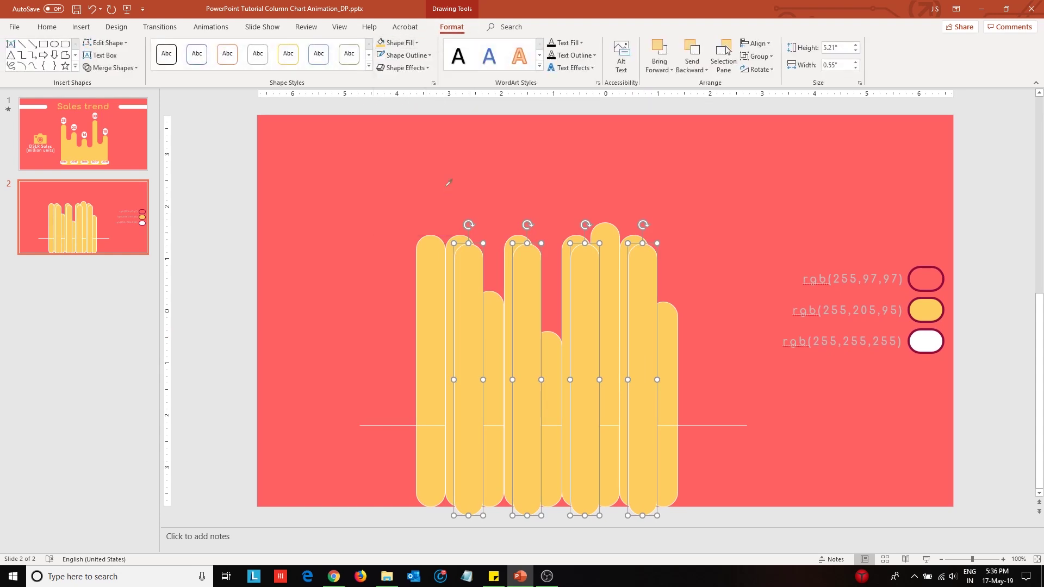
{"action": "left_click", "coordinate": [923, 275]}
Step: Raise and shorten the four coral bars so their bottoms sit on the yellow tops
{"action": "left_click_drag", "start_coordinate": [647, 363], "coordinate": [638, 329]}
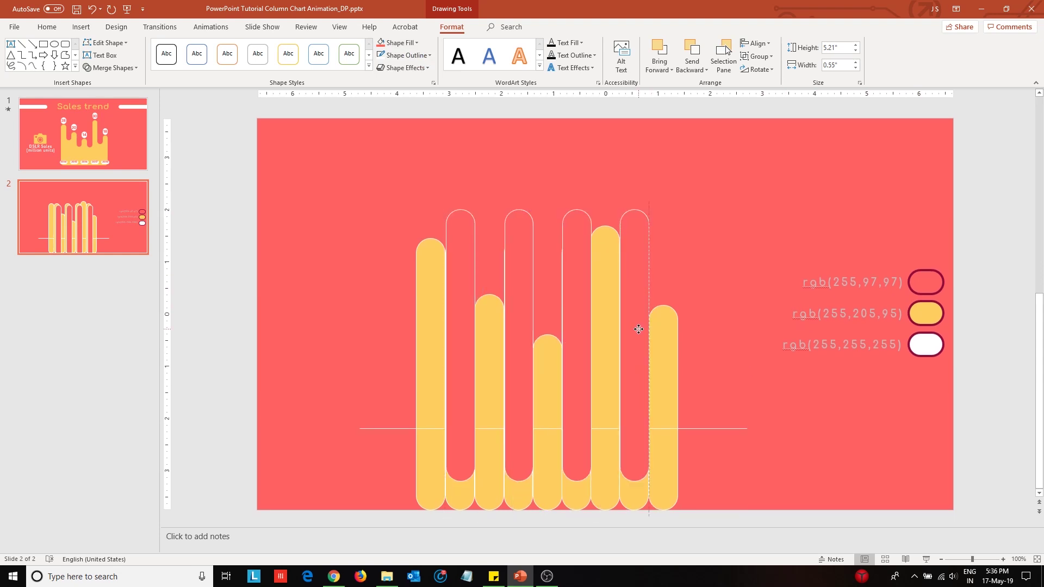
{"action": "left_click_drag", "start_coordinate": [637, 329], "coordinate": [638, 331]}
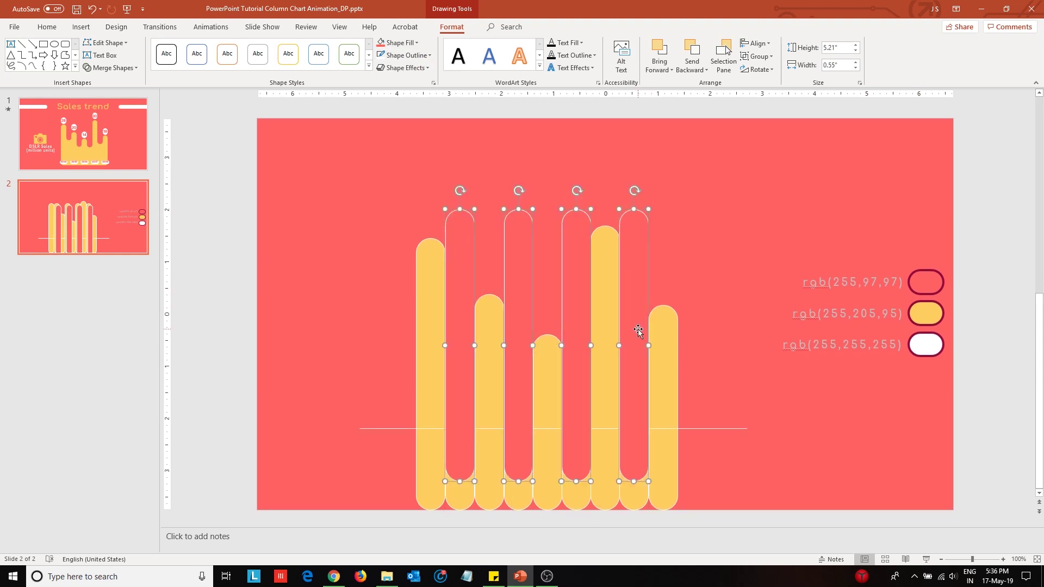
{"action": "key", "text": "Up"}
{"action": "key", "text": "Up"}
{"action": "key", "text": "Up"}
{"action": "key", "text": "Up"}
{"action": "key", "text": "Up"}
{"action": "key", "text": "Up"}
{"action": "key", "text": "Up"}
{"action": "key", "text": "Up"}
{"action": "key", "text": "Up"}
{"action": "key", "text": "Up"}
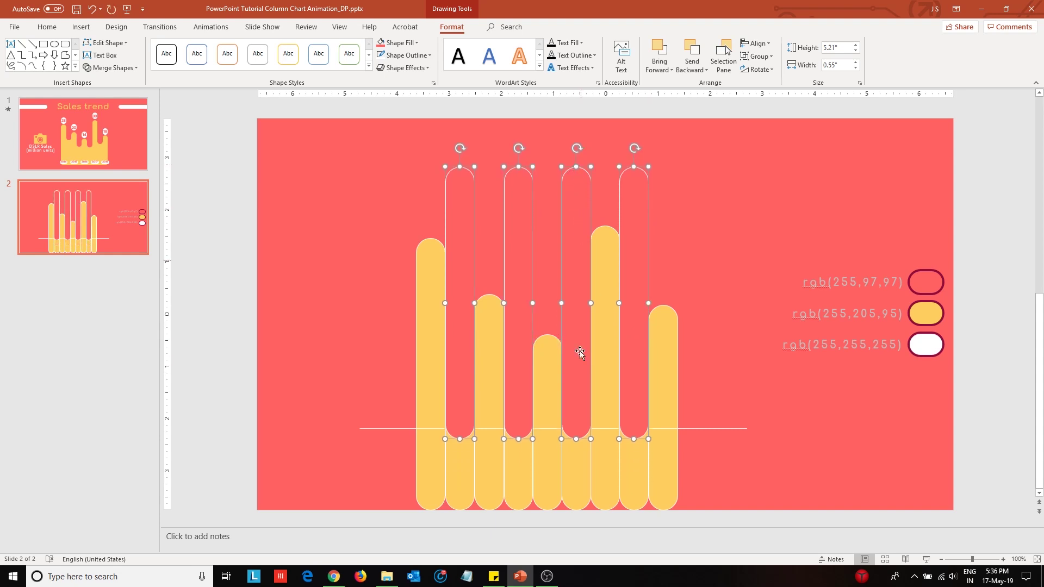
{"action": "left_click_drag", "start_coordinate": [578, 439], "coordinate": [580, 396]}
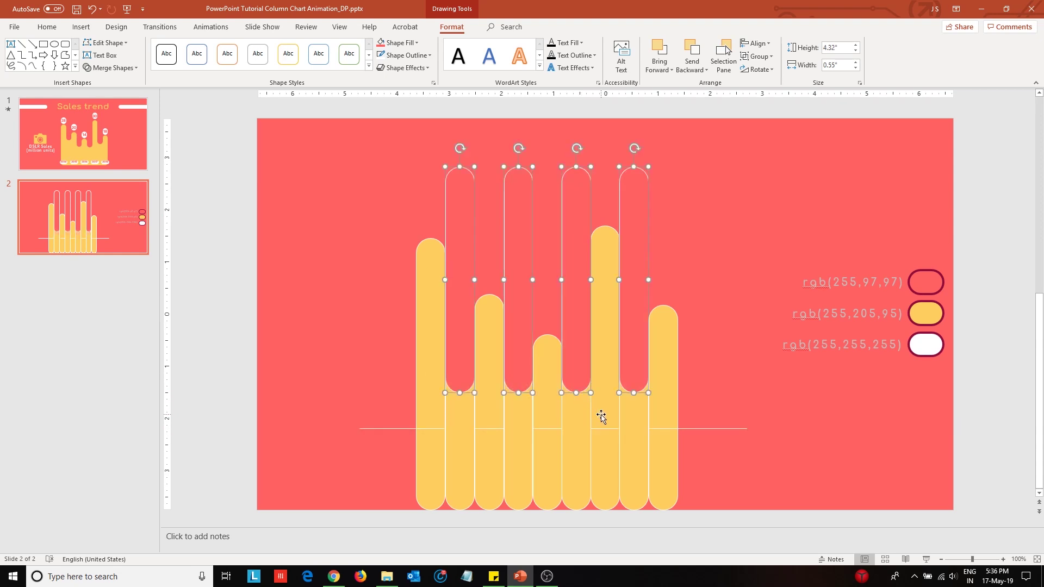
{"action": "key", "text": "Up"}
{"action": "key", "text": "Up"}
{"action": "key", "text": "Down"}
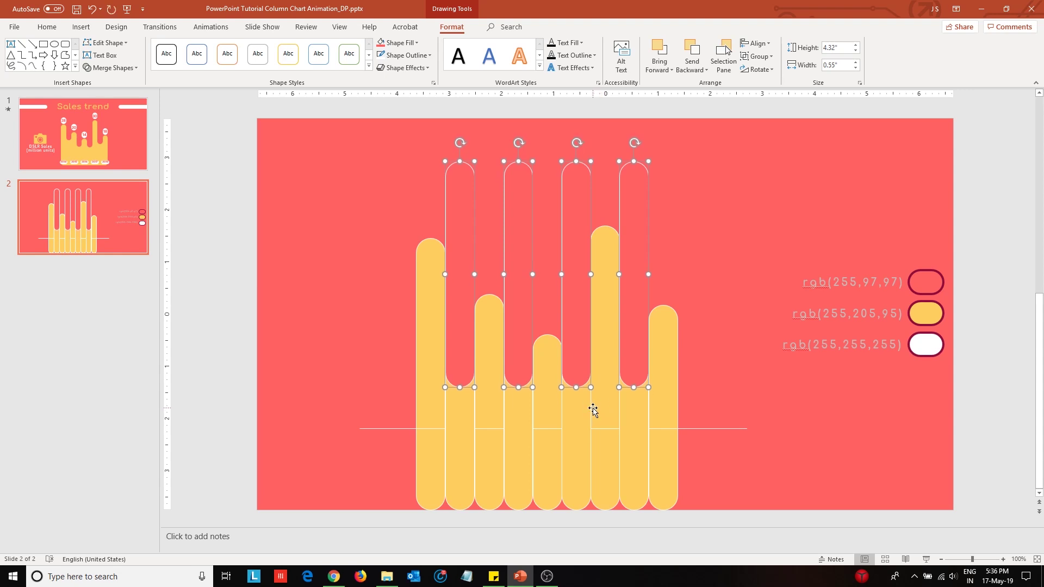
{"action": "key", "text": "Down"}
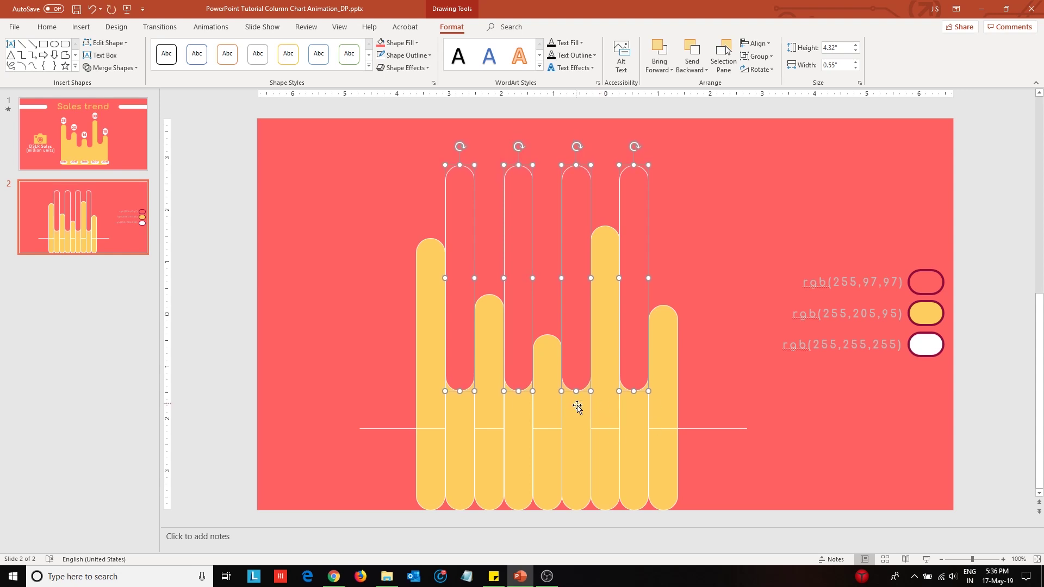
{"action": "left_click", "coordinate": [140, 221]}
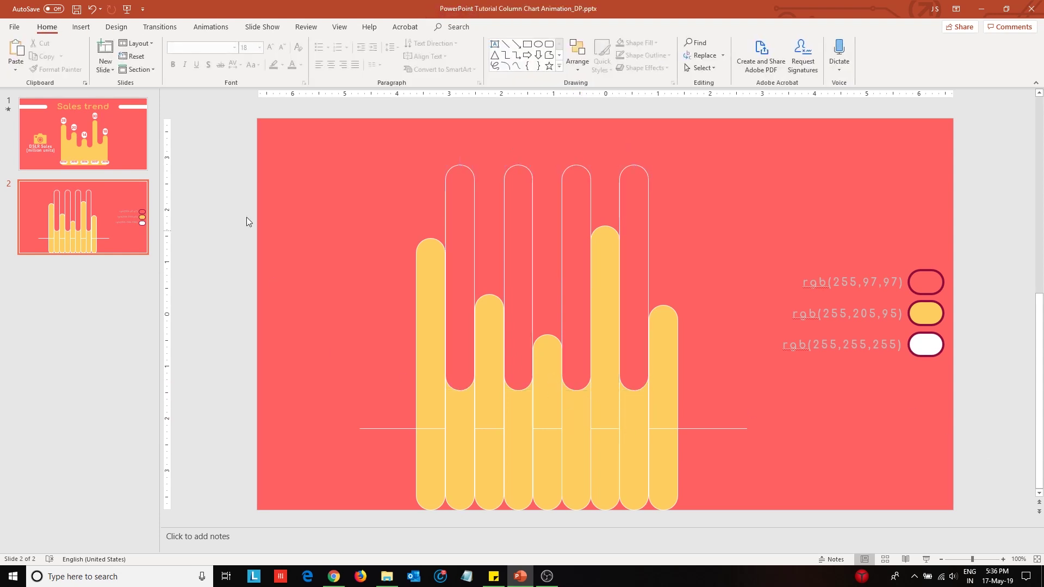
Step: Move the first and fourth coral bars up to expose taller yellow columns beneath
{"action": "left_click", "coordinate": [454, 354]}
{"action": "key", "text": "Up"}
{"action": "key", "text": "Up"}
{"action": "key", "text": "Up"}
{"action": "key", "text": "Up"}
{"action": "key", "text": "Up"}
{"action": "key", "text": "Up"}
{"action": "key", "text": "Up"}
{"action": "key", "text": "Up"}
{"action": "key", "text": "Up"}
{"action": "key", "text": "Up"}
{"action": "key", "text": "Up"}
{"action": "key", "text": "Up"}
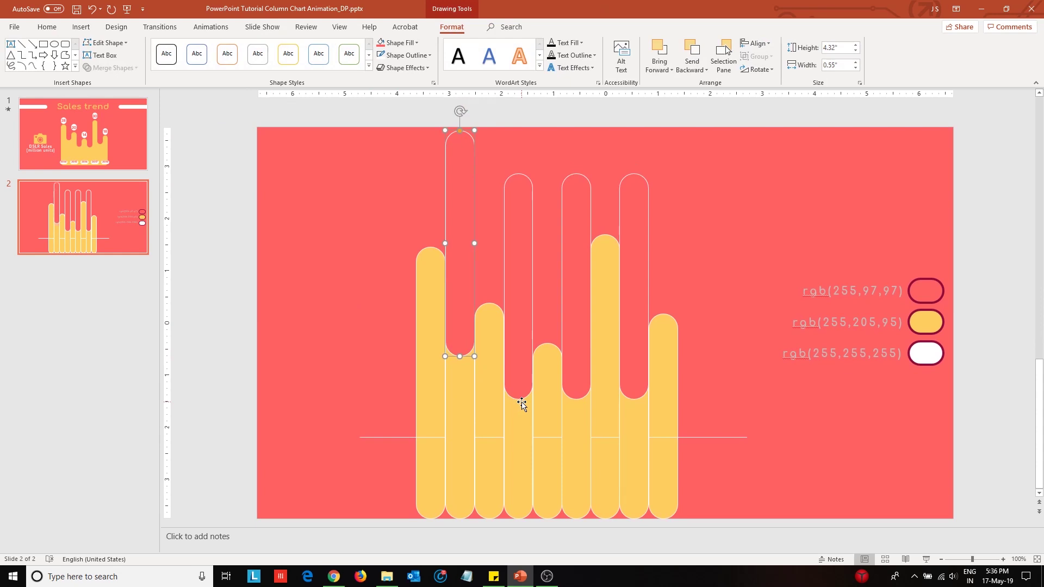
{"action": "left_click", "coordinate": [644, 381]}
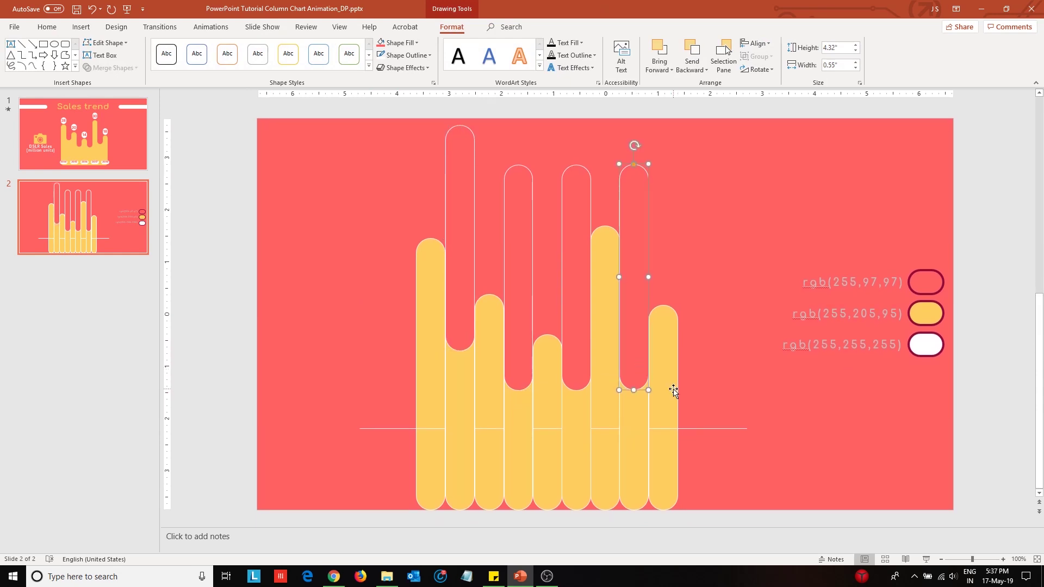
{"action": "key", "text": "Up"}
{"action": "key", "text": "Up"}
{"action": "key", "text": "Up"}
{"action": "key", "text": "Up"}
{"action": "key", "text": "Up"}
{"action": "key", "text": "Up"}
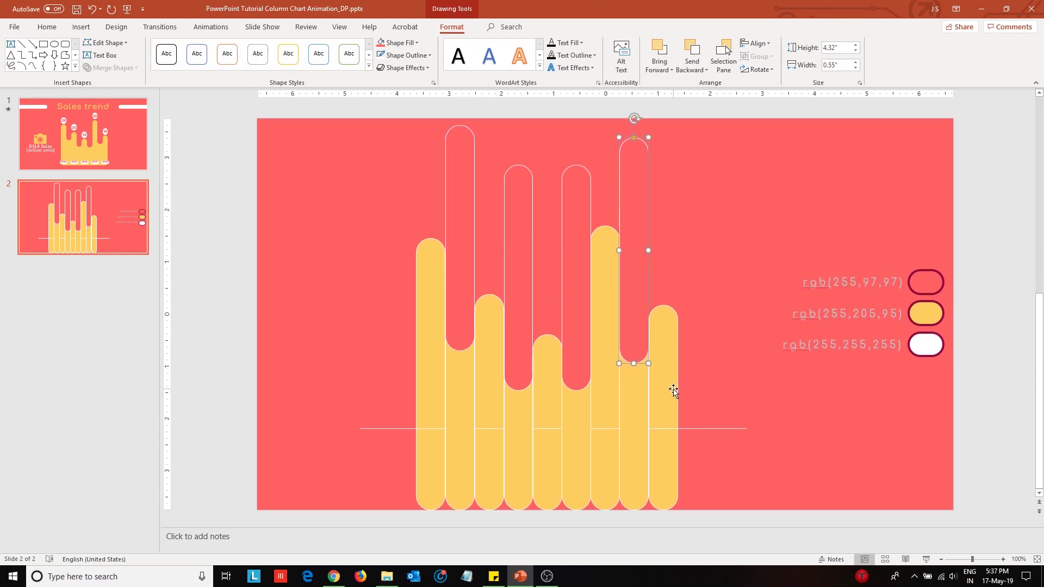
{"action": "key", "text": "ctrl+Up"}
{"action": "left_click", "coordinate": [224, 183]}
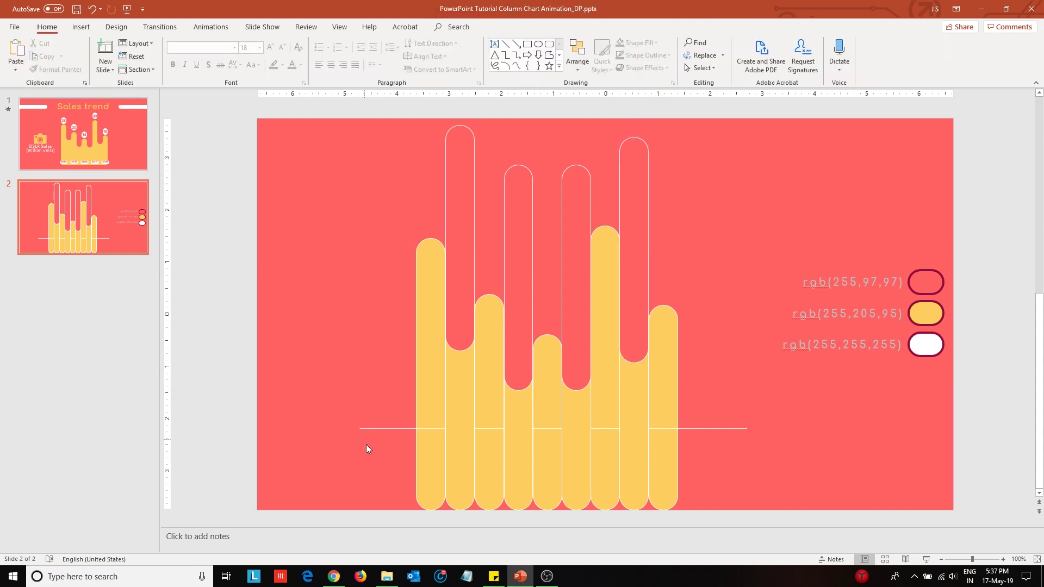
Step: Bring the white baseline forward, then draw a rounded rectangle placed behind the red columns
{"action": "left_click", "coordinate": [379, 429]}
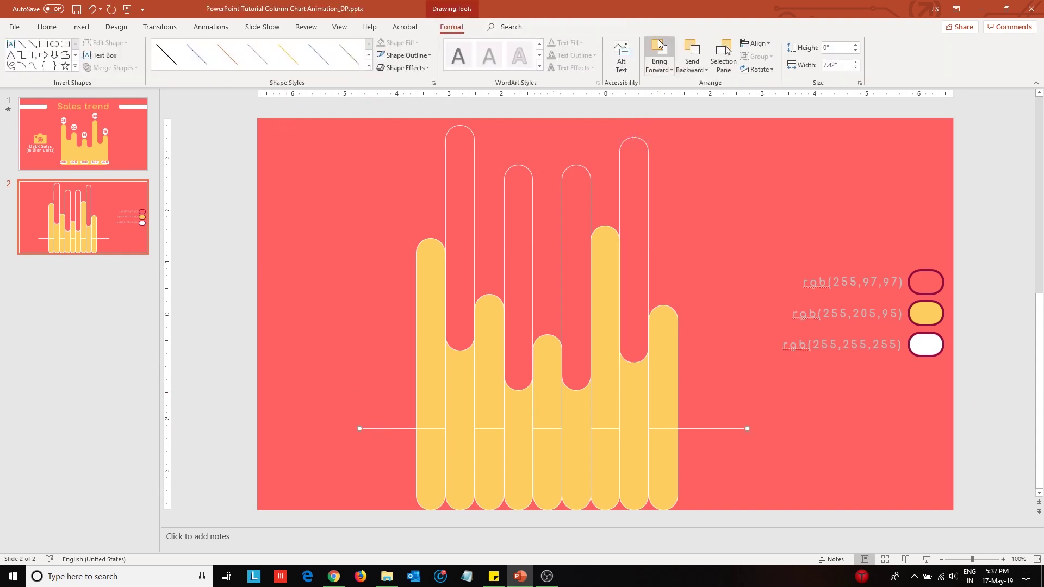
{"action": "left_click", "coordinate": [658, 46]}
{"action": "left_click", "coordinate": [658, 46]}
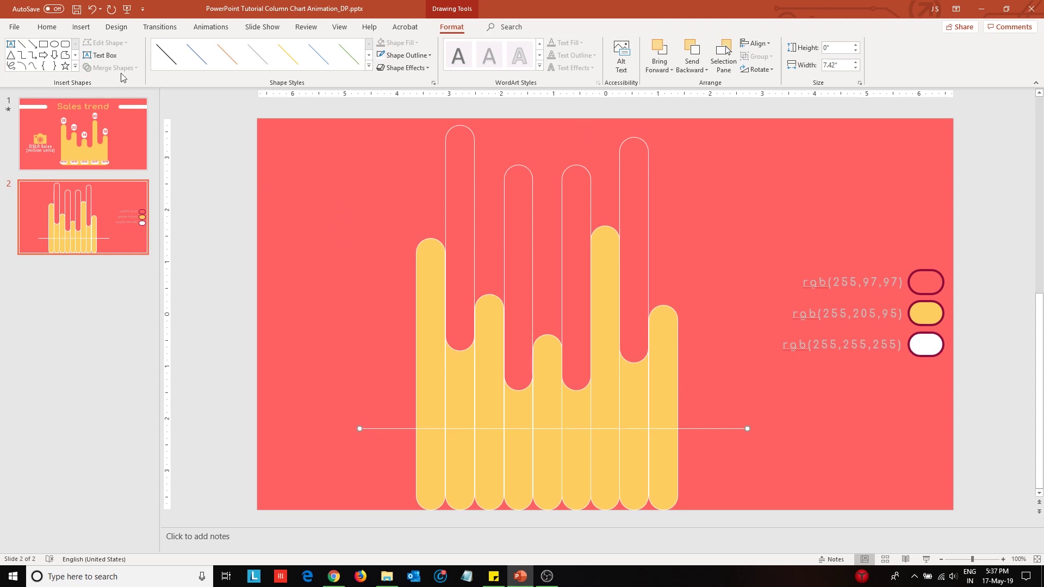
{"action": "left_click", "coordinate": [80, 27]}
{"action": "left_click", "coordinate": [199, 55]}
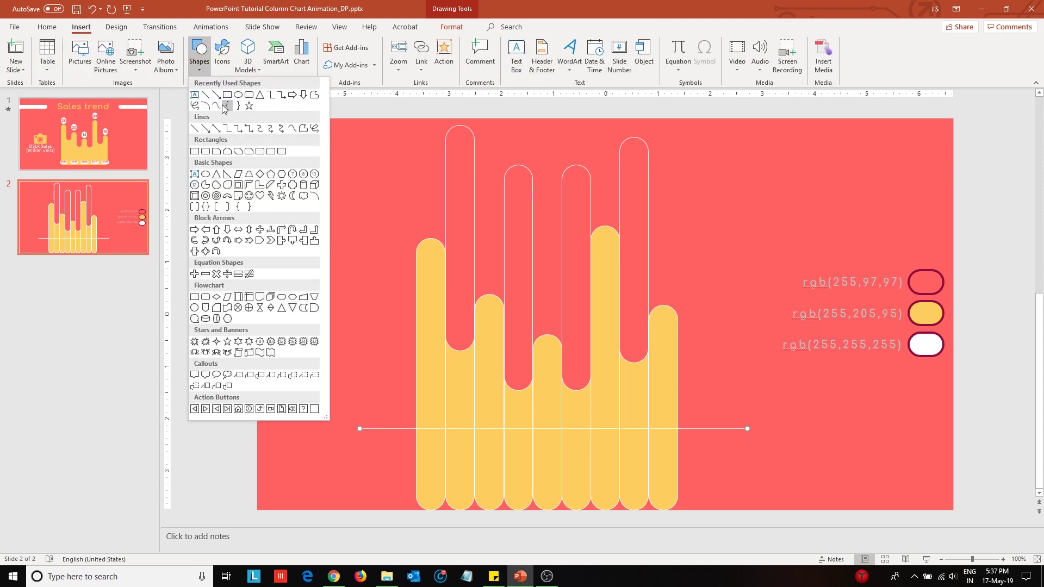
{"action": "left_click", "coordinate": [205, 151]}
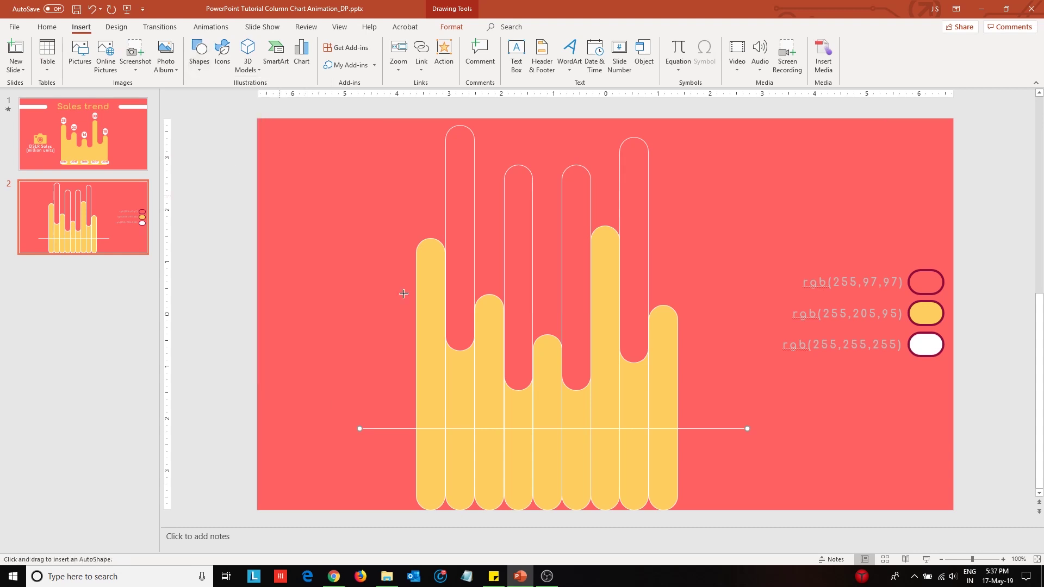
{"action": "left_click_drag", "start_coordinate": [435, 429], "coordinate": [656, 509]}
{"action": "left_click_drag", "start_coordinate": [554, 472], "coordinate": [552, 363]}
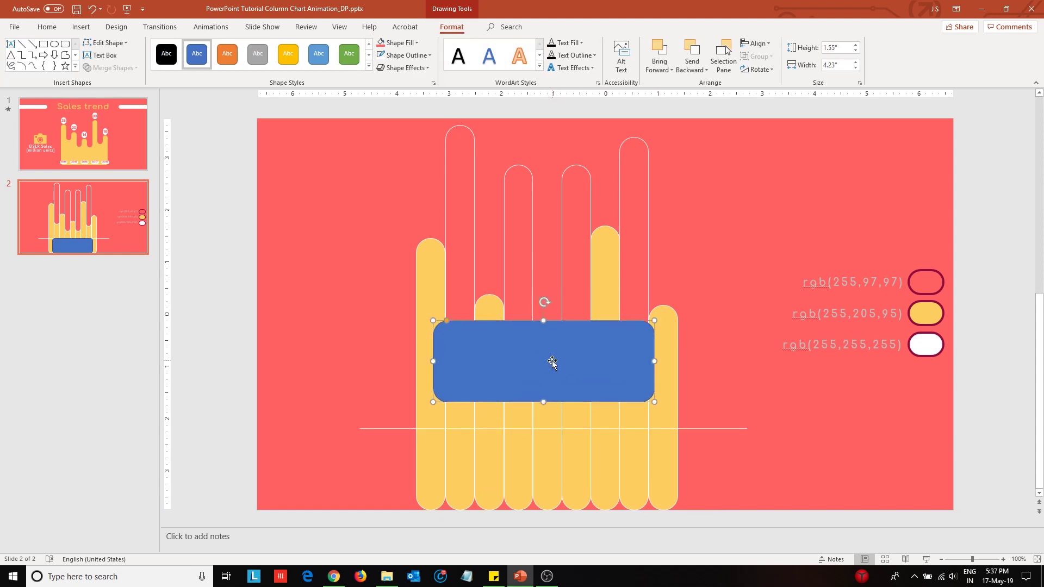
{"action": "left_click", "coordinate": [692, 53]}
{"action": "left_click", "coordinate": [692, 53]}
{"action": "left_click", "coordinate": [693, 53]}
{"action": "left_click", "coordinate": [693, 53]}
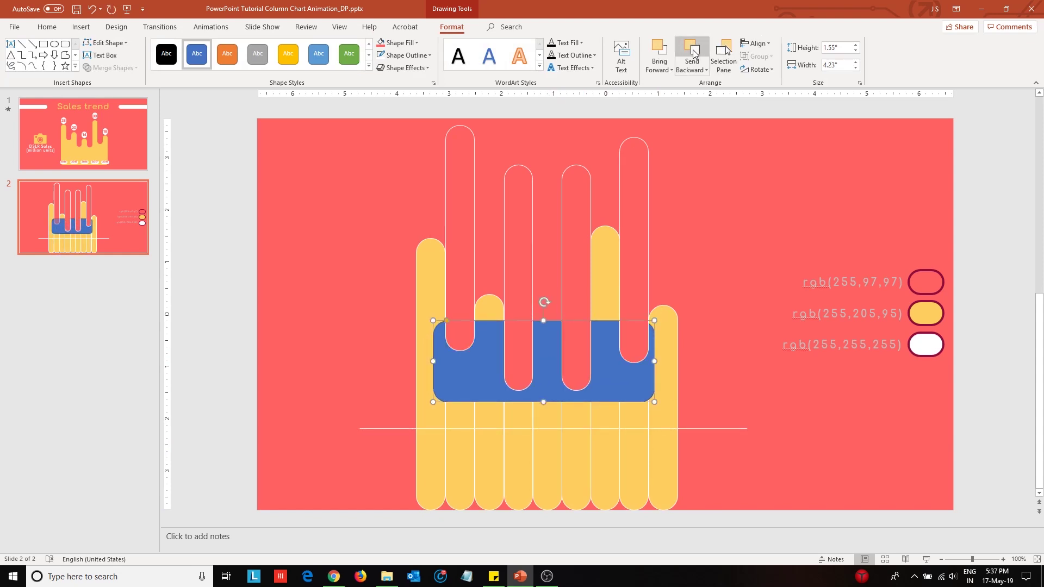
Step: Move the rectangle to the columns' base, fill it yellow, and stretch it across all nine columns
{"action": "left_click_drag", "start_coordinate": [546, 353], "coordinate": [552, 461]}
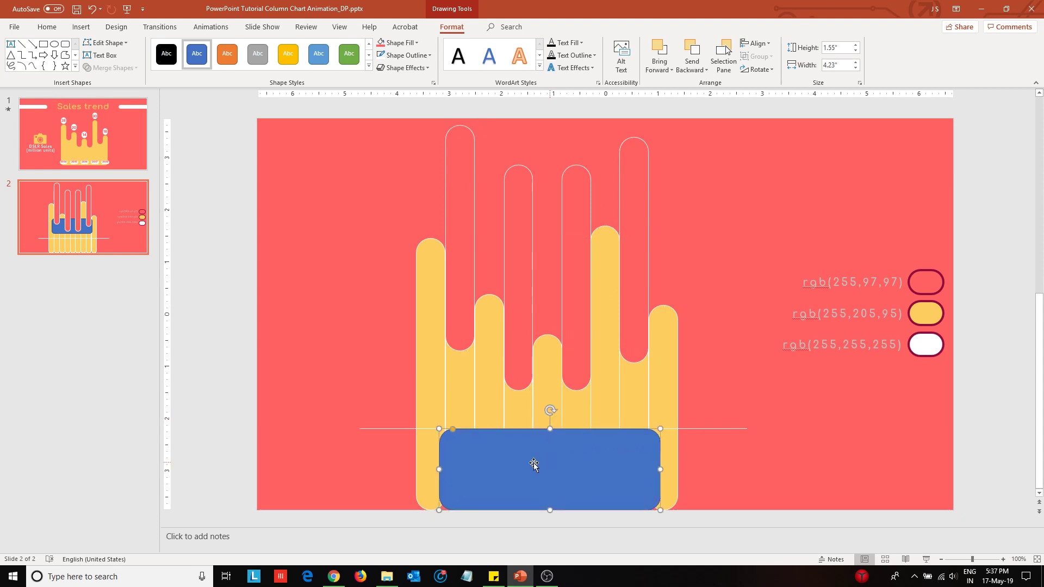
{"action": "left_click", "coordinate": [400, 43]}
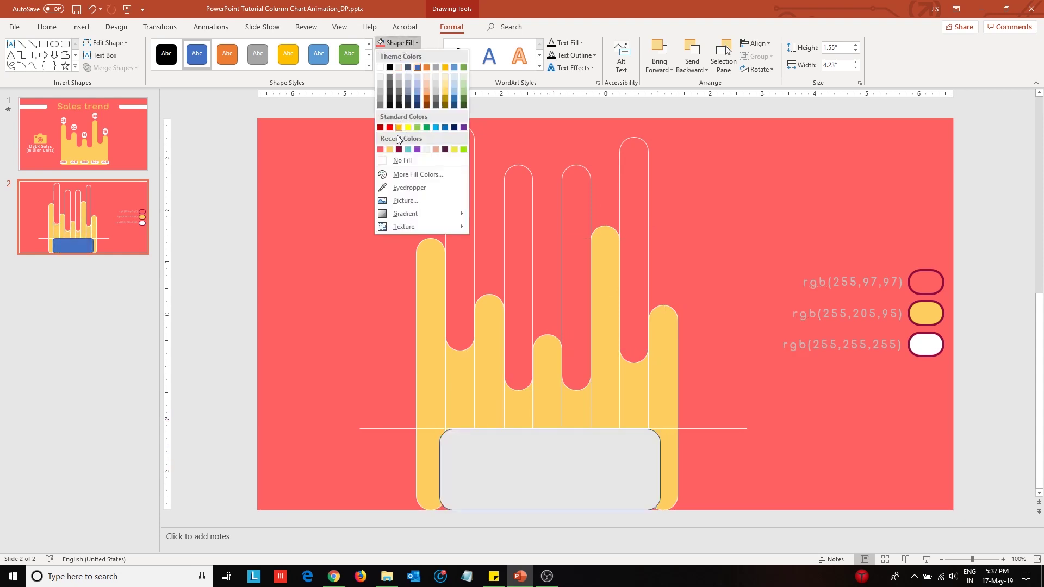
{"action": "left_click", "coordinate": [389, 149]}
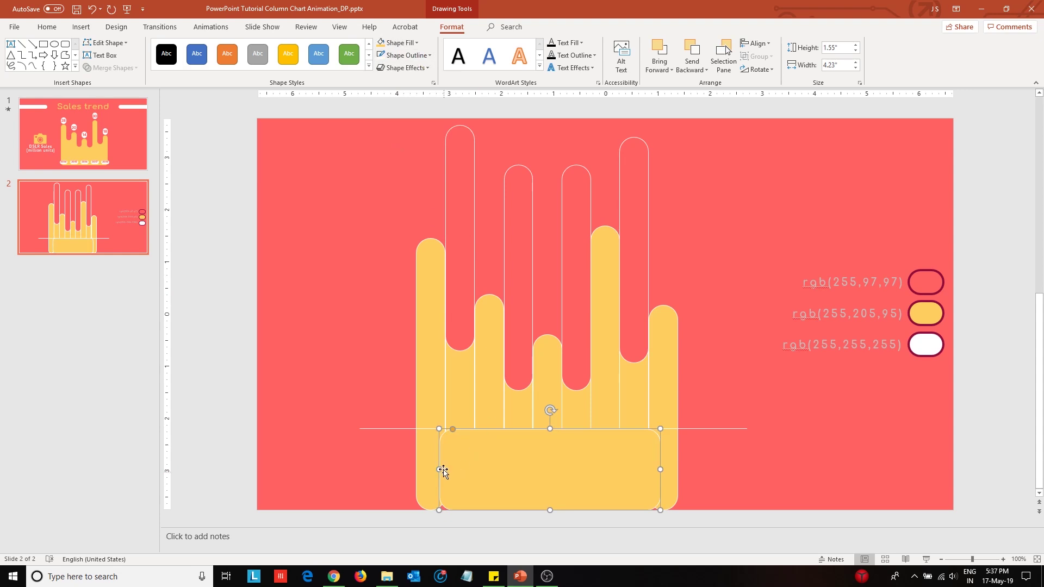
{"action": "left_click_drag", "start_coordinate": [441, 470], "coordinate": [433, 471]}
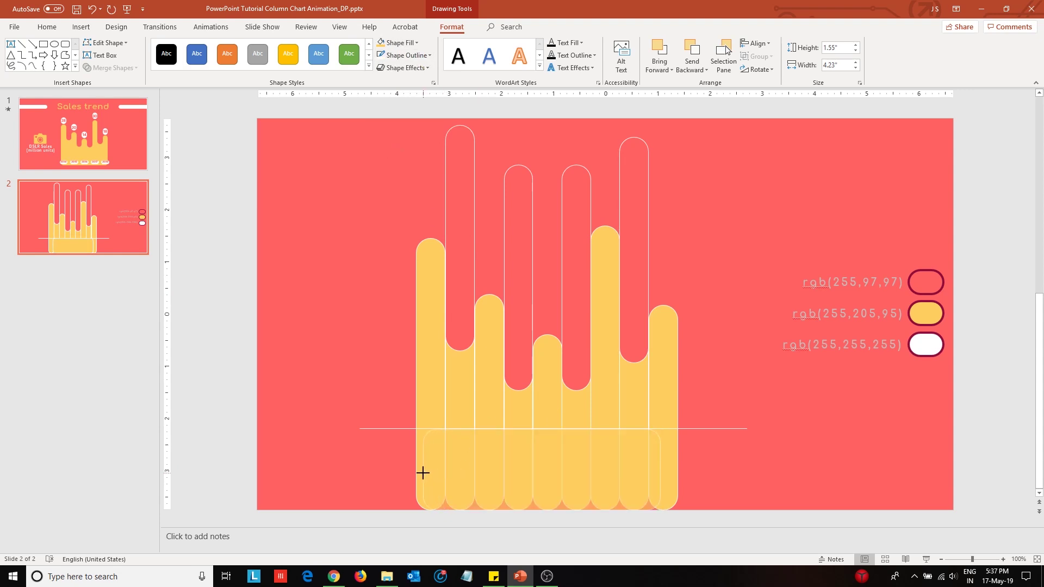
{"action": "left_click_drag", "start_coordinate": [422, 475], "coordinate": [422, 475]}
{"action": "left_click_drag", "start_coordinate": [660, 469], "coordinate": [671, 466]}
{"action": "left_click", "coordinate": [977, 439]}
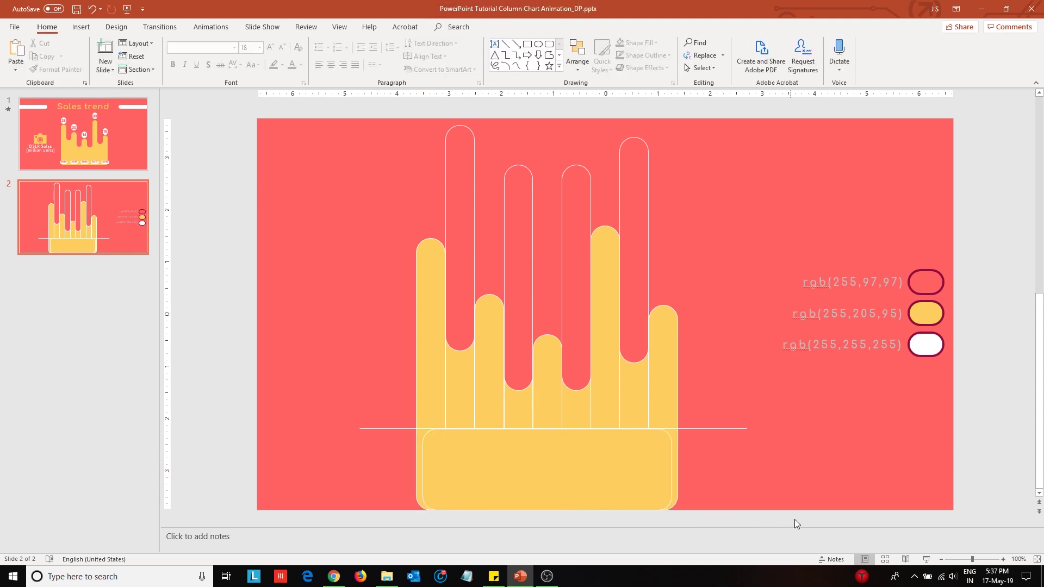
{"action": "mouse_move", "coordinate": [700, 522]}
{"action": "left_mouse_down"}
{"action": "mouse_move", "coordinate": [468, 261]}
{"action": "mouse_move", "coordinate": [421, 111]}
{"action": "mouse_move", "coordinate": [405, 109]}
{"action": "left_mouse_up"}
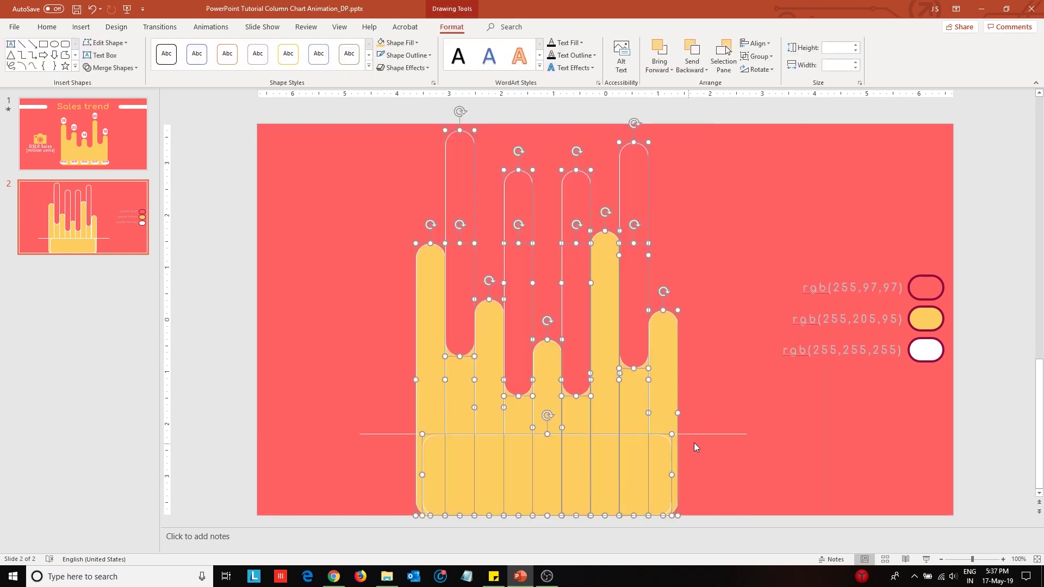
Step: Give all the selected chart shapes a light yellow outline
{"action": "left_click", "coordinate": [402, 57]}
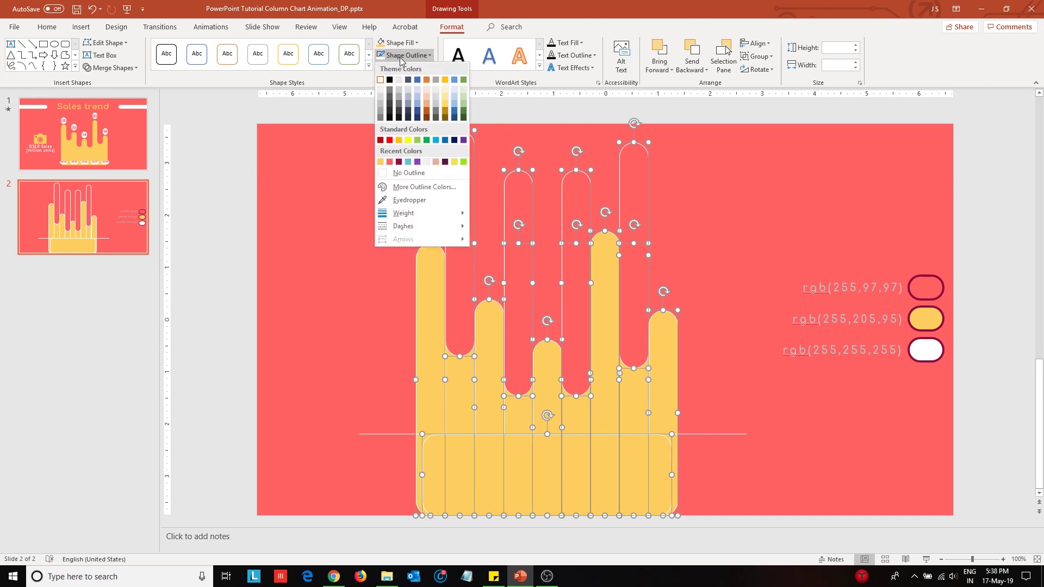
{"action": "left_click", "coordinate": [380, 162]}
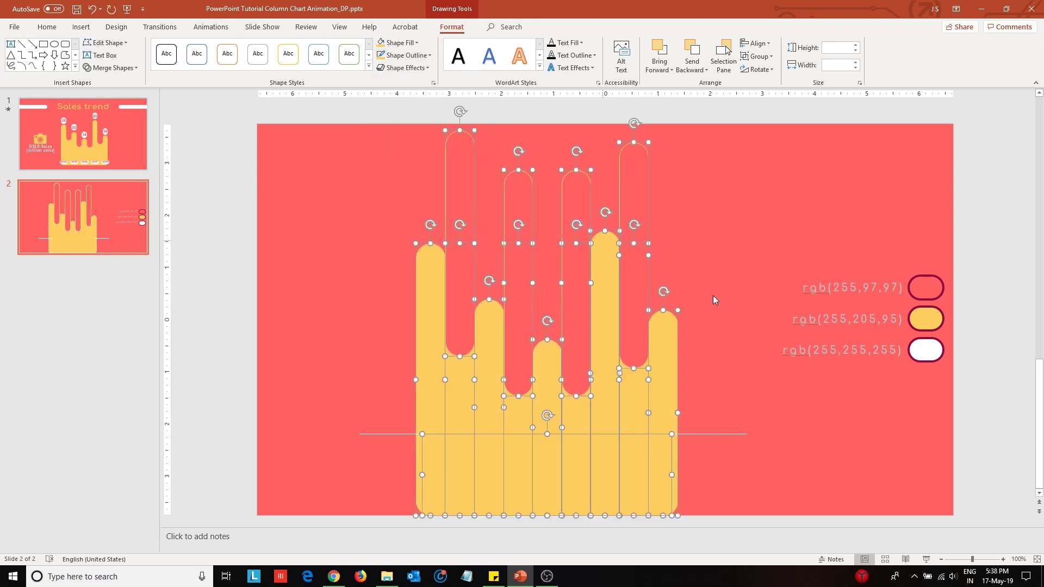
{"action": "left_click", "coordinate": [209, 274]}
Step: Remove the outlines from the four red columns
{"action": "left_click", "coordinate": [462, 235]}
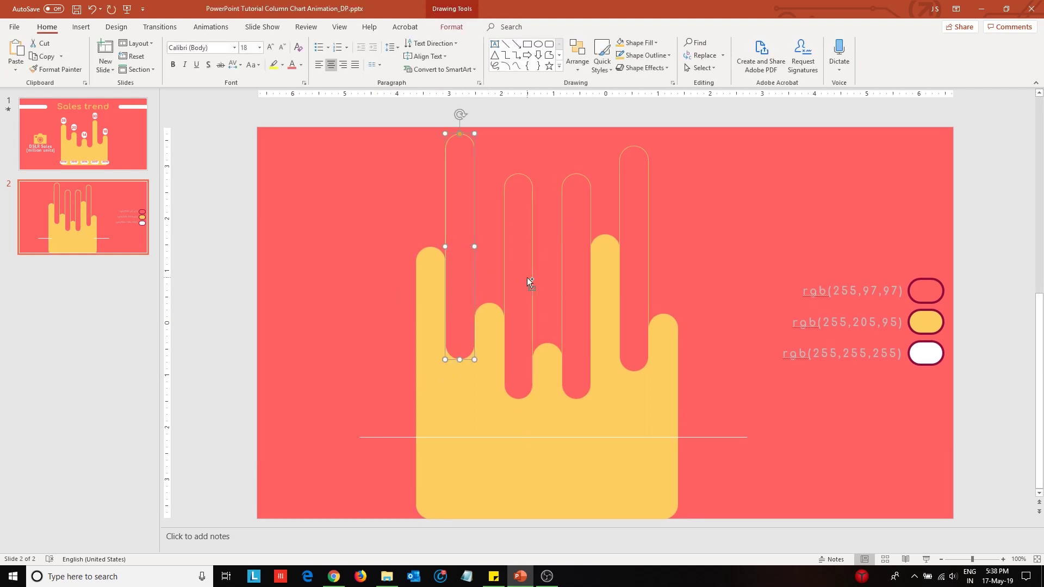
{"action": "left_click", "coordinate": [527, 275], "text": "shift"}
{"action": "left_click", "coordinate": [575, 280], "text": "shift"}
{"action": "left_click", "coordinate": [634, 297], "text": "shift"}
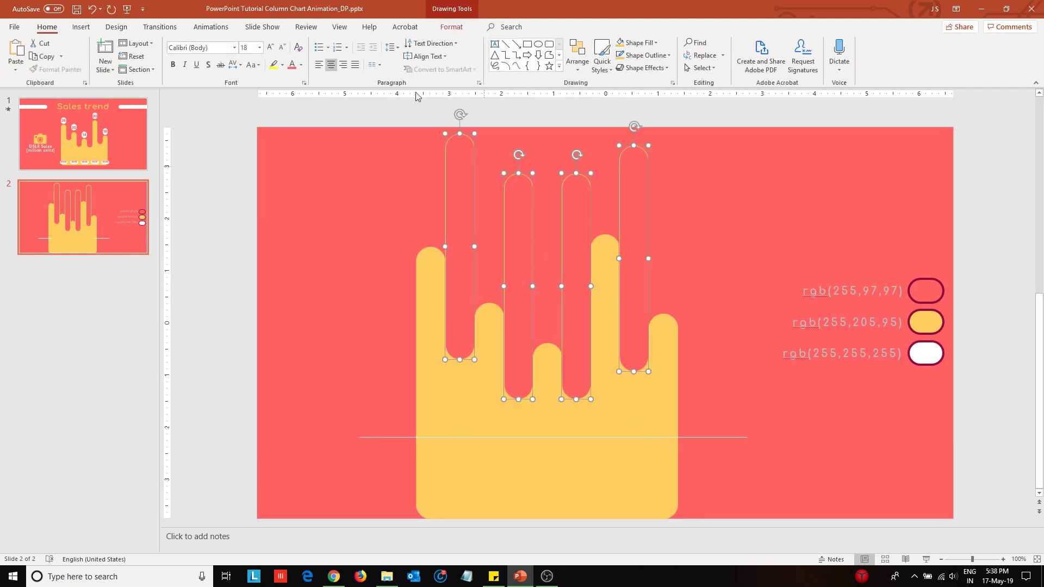
{"action": "left_click", "coordinate": [451, 26]}
{"action": "left_click", "coordinate": [405, 55]}
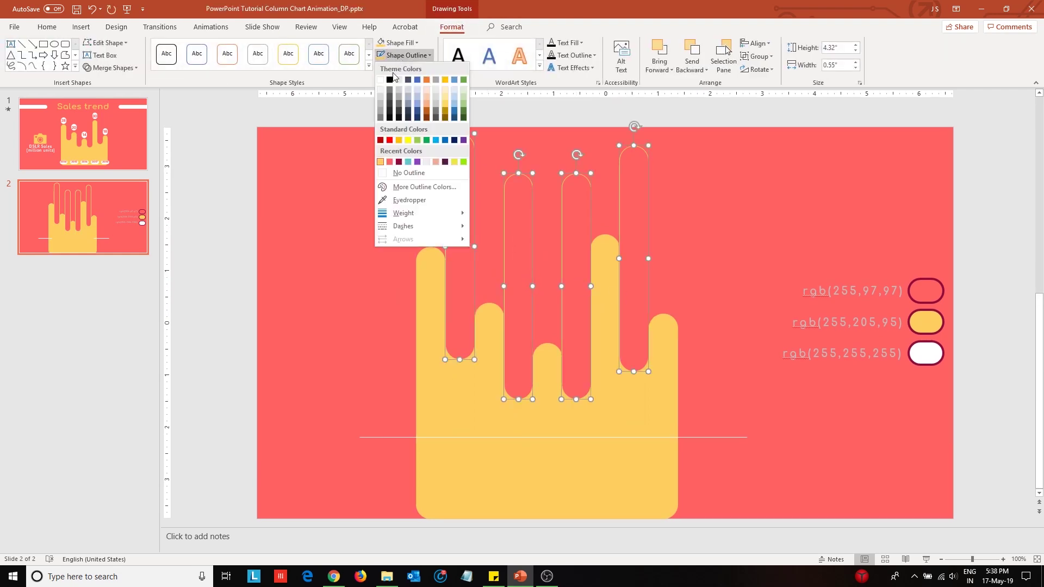
{"action": "left_click", "coordinate": [395, 172]}
{"action": "left_click", "coordinate": [225, 203]}
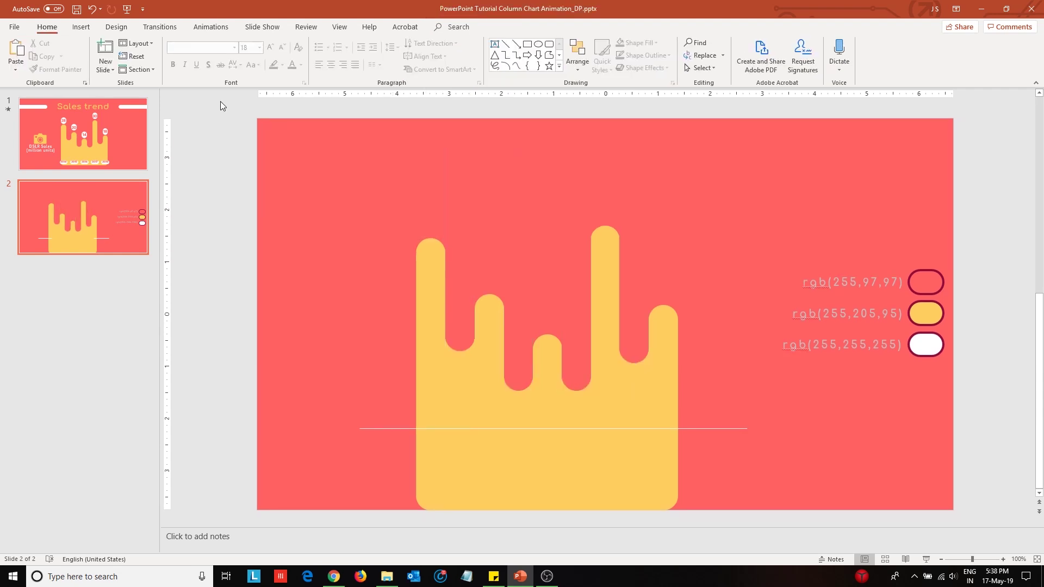
Step: Marquee-select all chart shapes and the white baseline, then move them right and slightly up
{"action": "mouse_move", "coordinate": [247, 123]}
{"action": "left_mouse_down"}
{"action": "mouse_move", "coordinate": [560, 334]}
{"action": "mouse_move", "coordinate": [736, 520]}
{"action": "mouse_move", "coordinate": [769, 522]}
{"action": "left_mouse_up"}
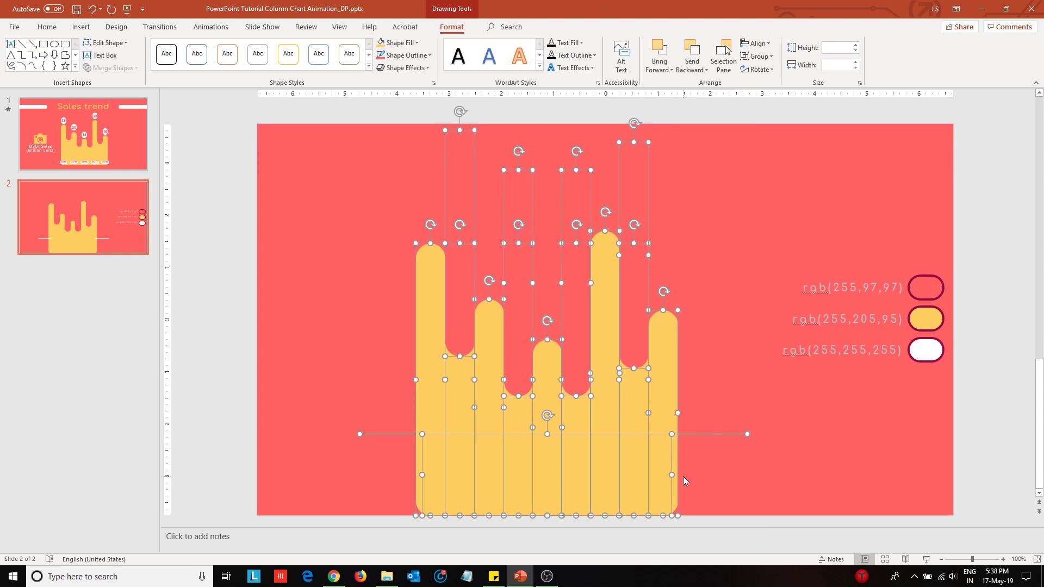
{"action": "left_click_drag", "start_coordinate": [677, 482], "coordinate": [746, 458]}
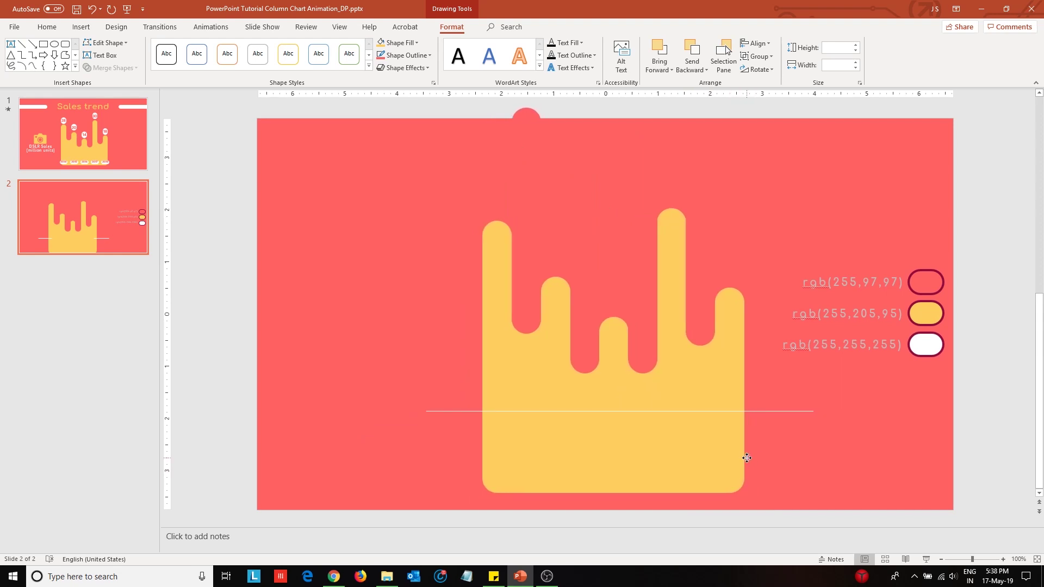
{"action": "left_click_drag", "start_coordinate": [747, 457], "coordinate": [743, 460]}
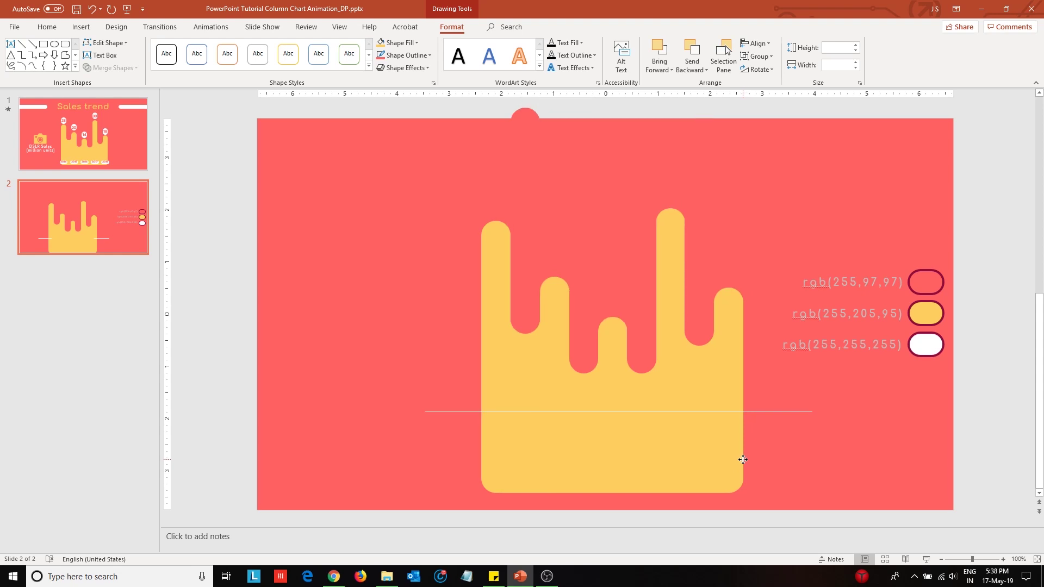
{"action": "left_click_drag", "start_coordinate": [743, 460], "coordinate": [742, 459]}
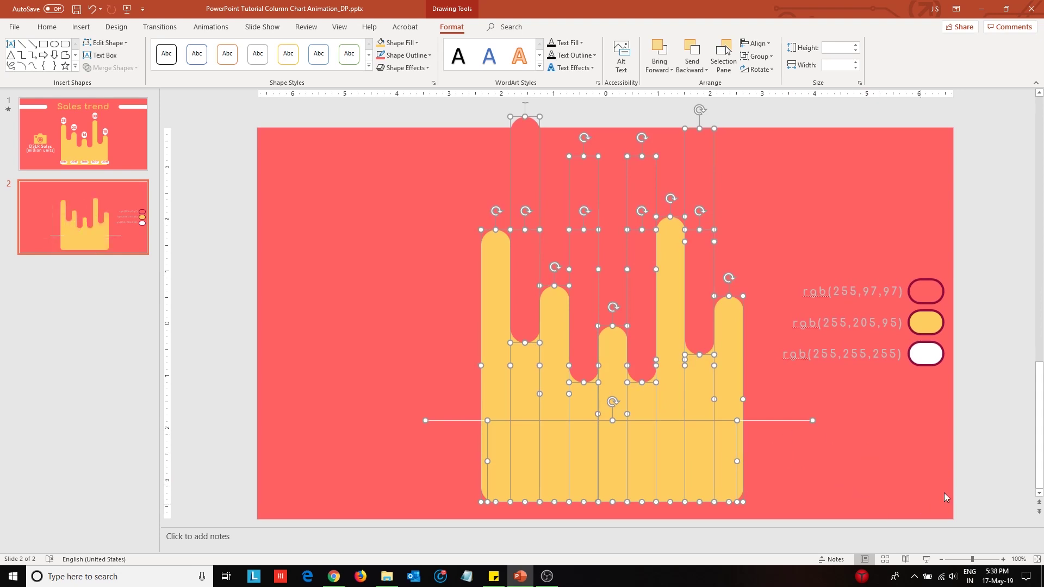
Step: Draw a thin rectangle bar near the top left and round its ends into a pill
{"action": "left_click", "coordinate": [983, 438]}
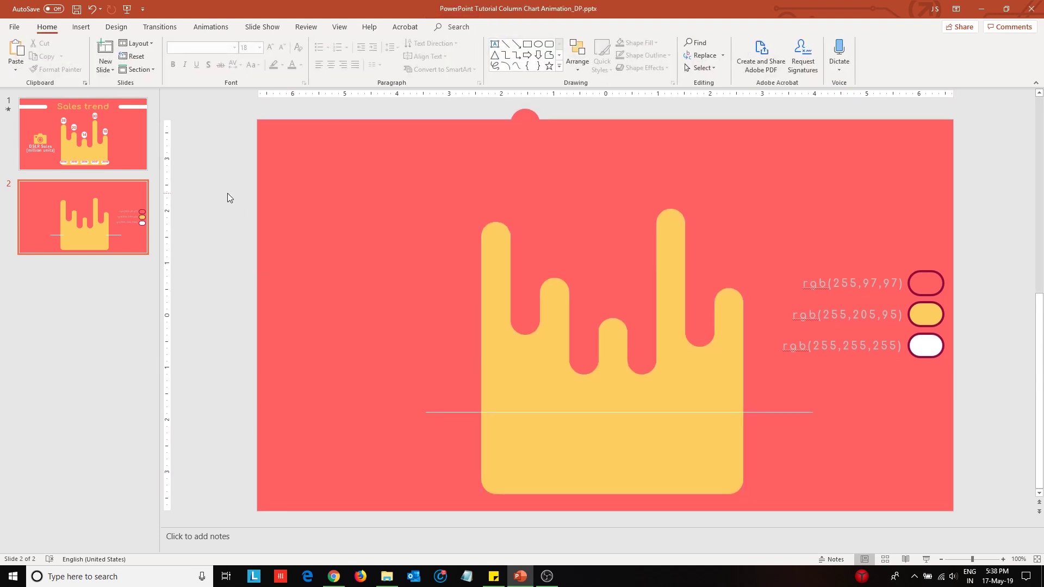
{"action": "left_click", "coordinate": [94, 28]}
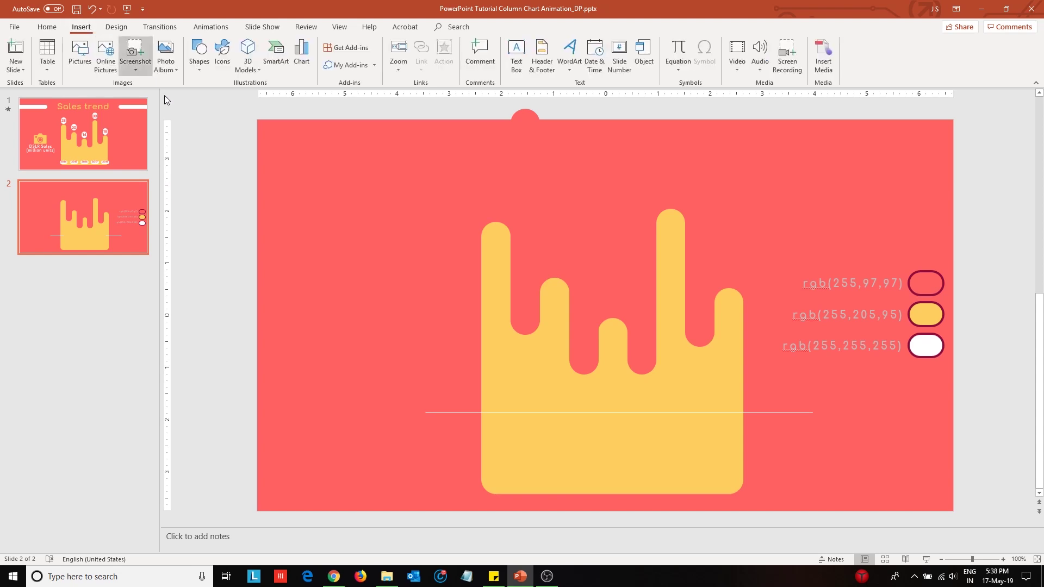
{"action": "left_click", "coordinate": [199, 55]}
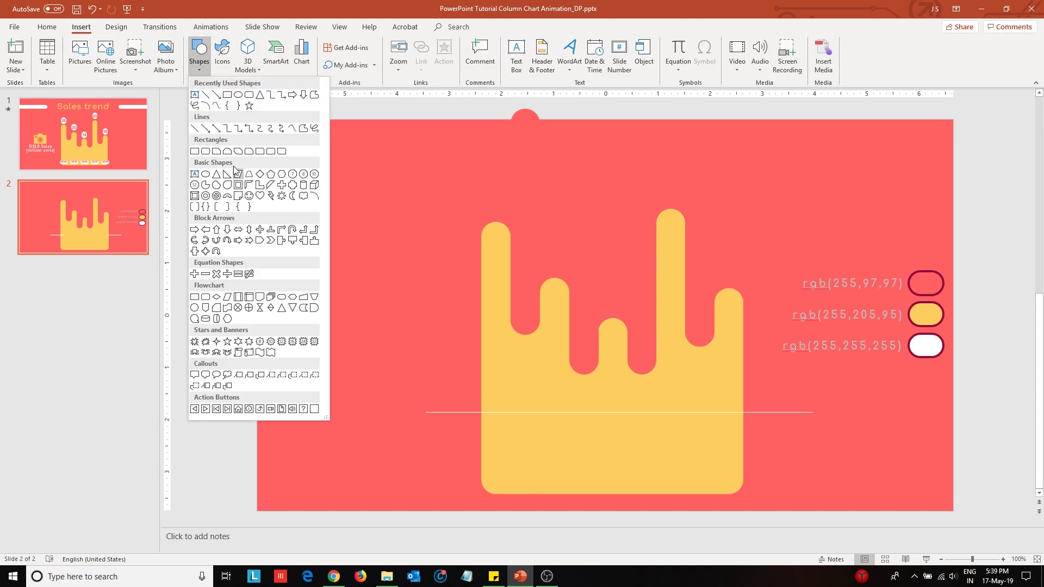
{"action": "left_click", "coordinate": [194, 151]}
{"action": "left_click_drag", "start_coordinate": [236, 140], "coordinate": [481, 160]}
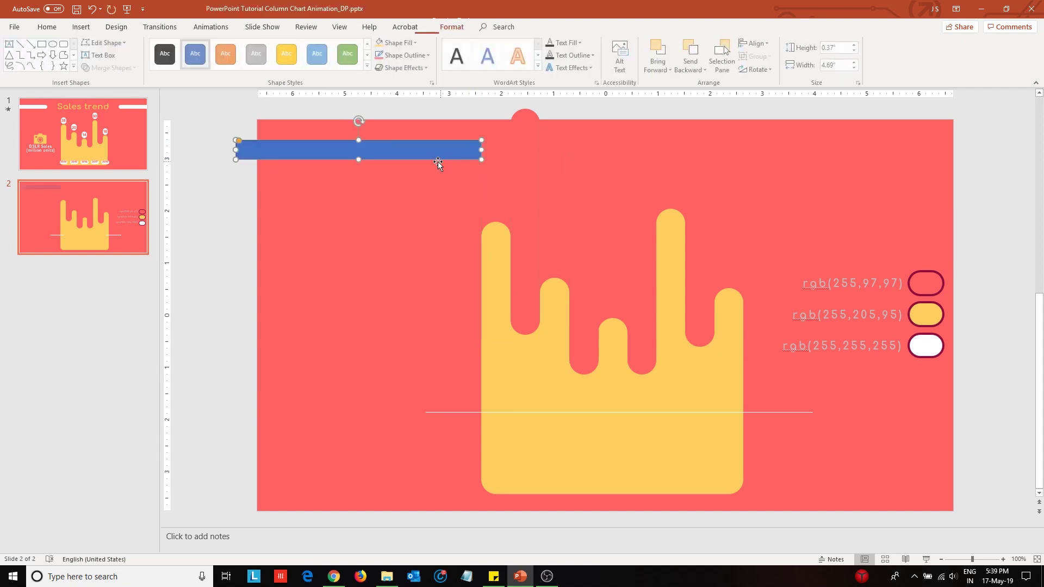
{"action": "left_click_drag", "start_coordinate": [239, 141], "coordinate": [272, 155]}
Step: Make the pill white with no outline and Ctrl-drag a copy to the top right
{"action": "left_click", "coordinate": [401, 44]}
{"action": "left_click", "coordinate": [384, 62]}
{"action": "left_click", "coordinate": [396, 56]}
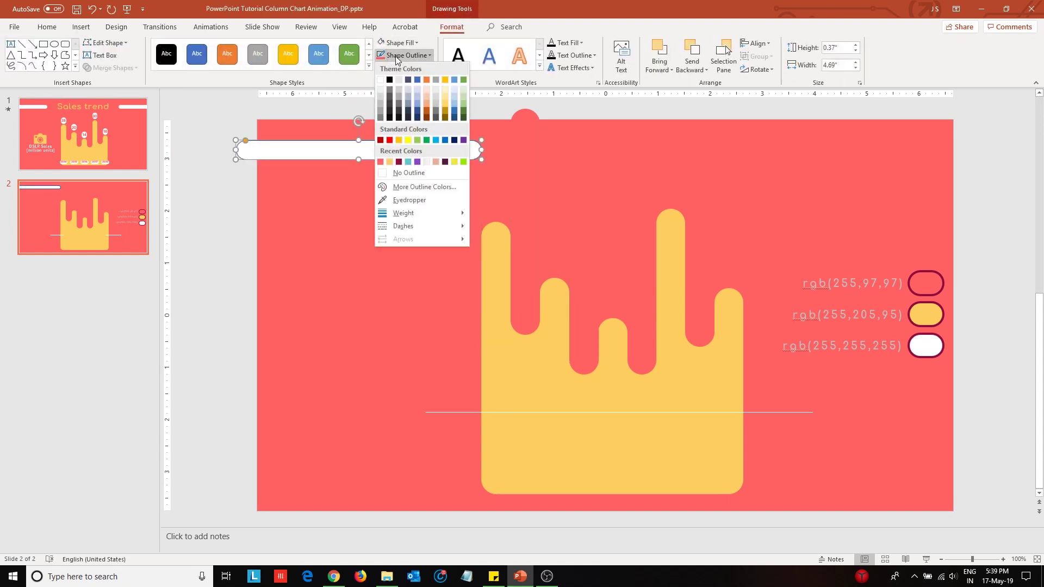
{"action": "left_click", "coordinate": [396, 171]}
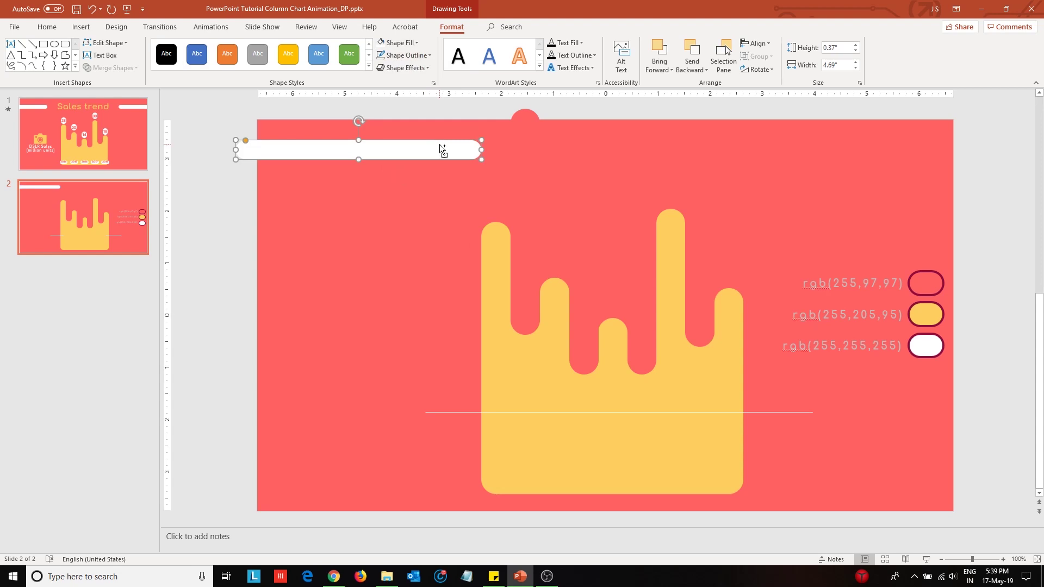
{"action": "left_click_drag", "start_coordinate": [442, 149], "coordinate": [934, 145]}
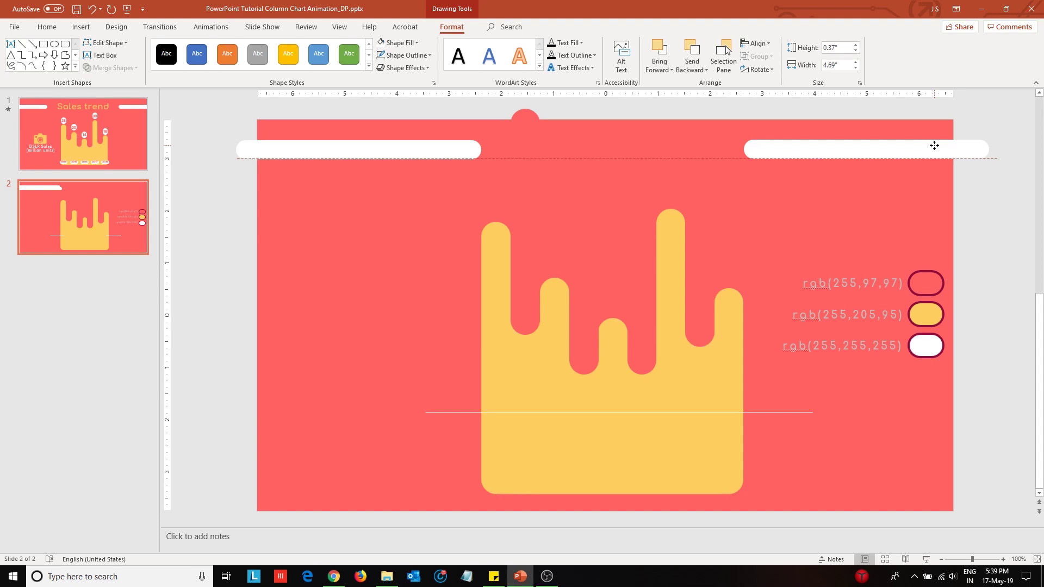
{"action": "left_click_drag", "start_coordinate": [934, 145], "coordinate": [934, 146]}
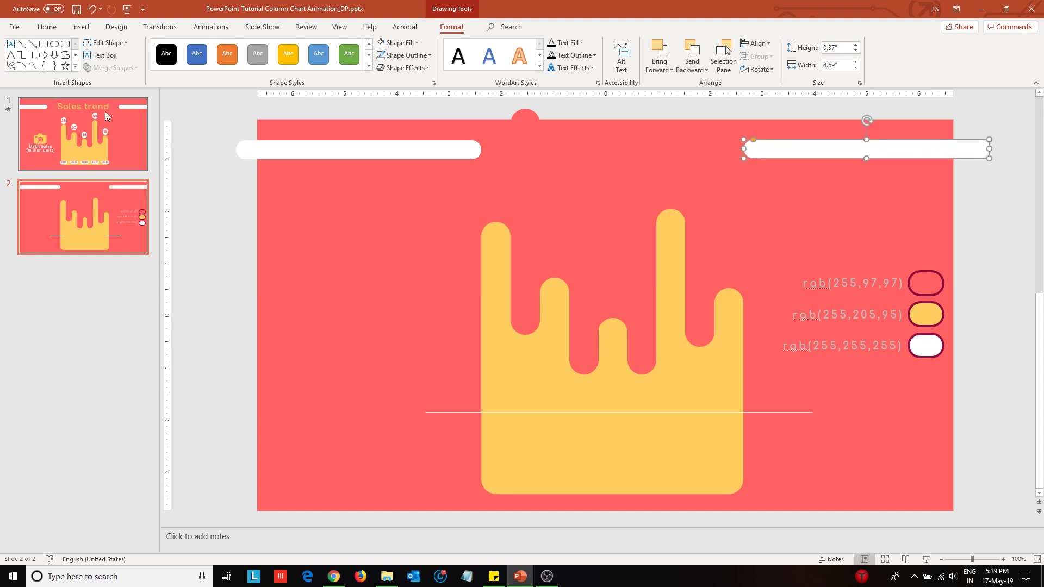
{"action": "left_click", "coordinate": [82, 28]}
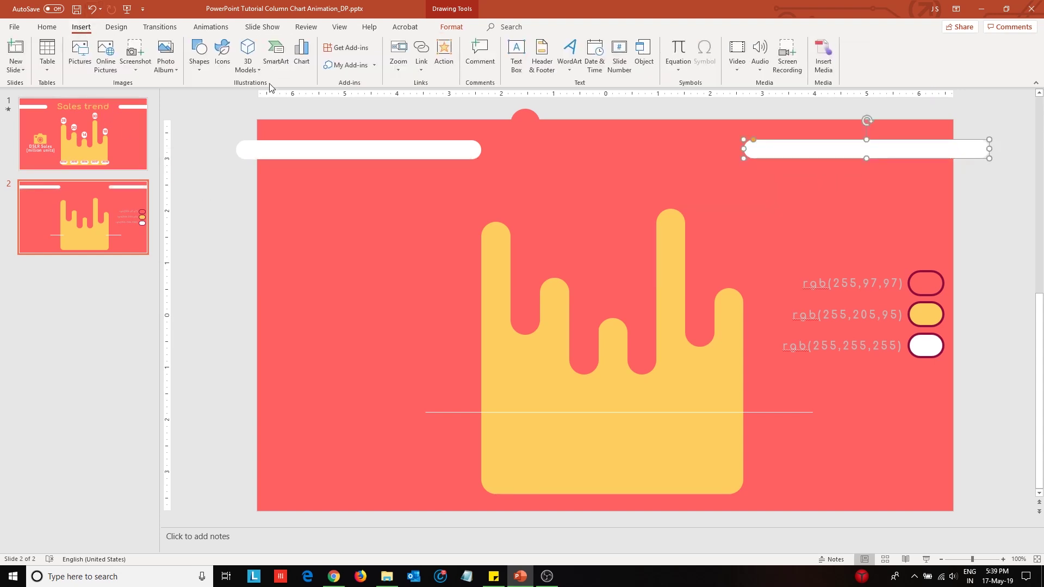
Step: Add a 'Chart' text box between the two top pills and set its font to Comfortaa
{"action": "left_click", "coordinate": [516, 55]}
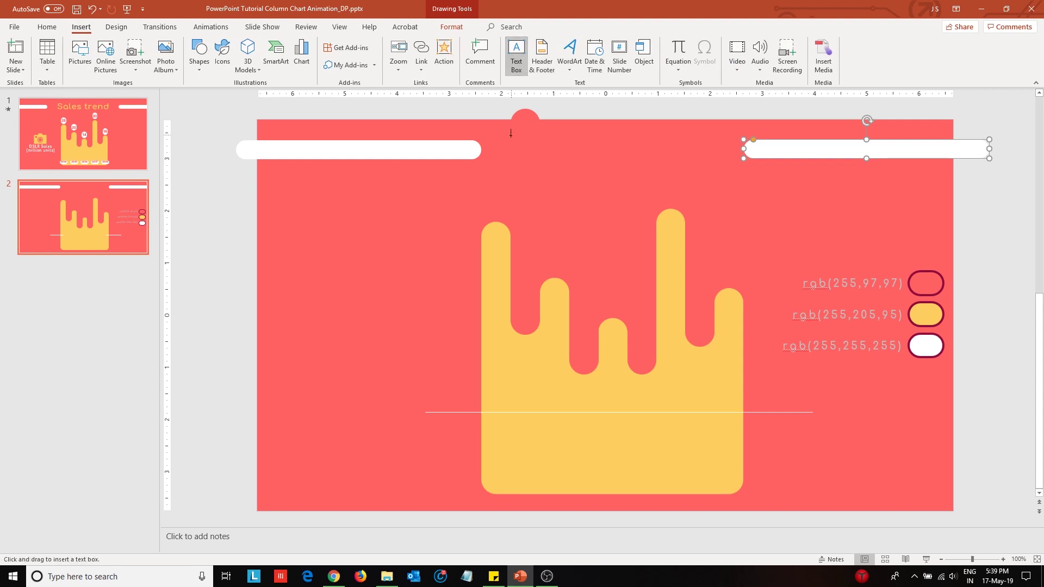
{"action": "left_click_drag", "start_coordinate": [485, 126], "coordinate": [732, 176]}
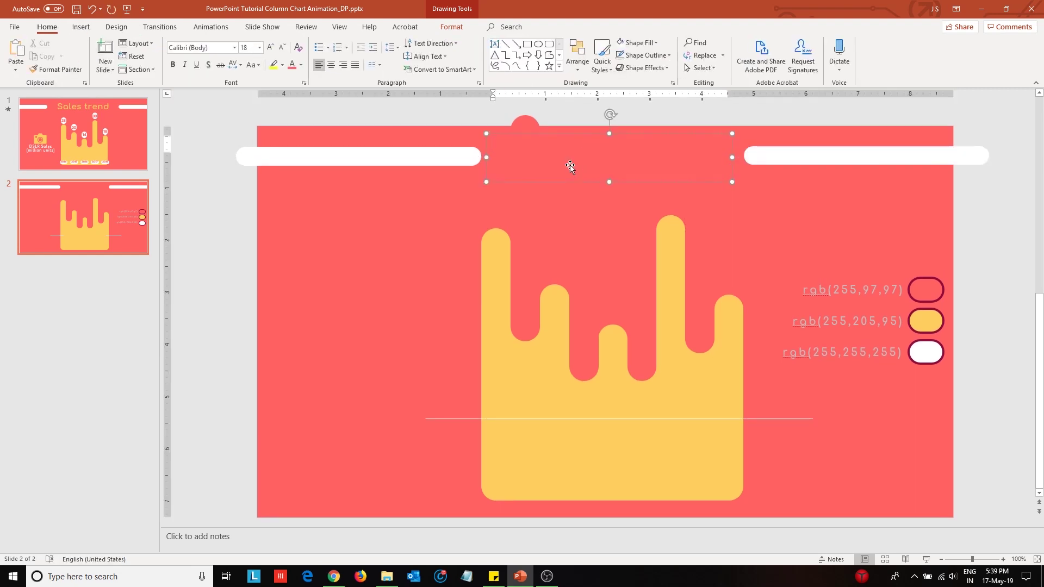
{"action": "type", "text": "Chart title"}
{"action": "left_click_drag", "start_coordinate": [490, 149], "coordinate": [546, 145]}
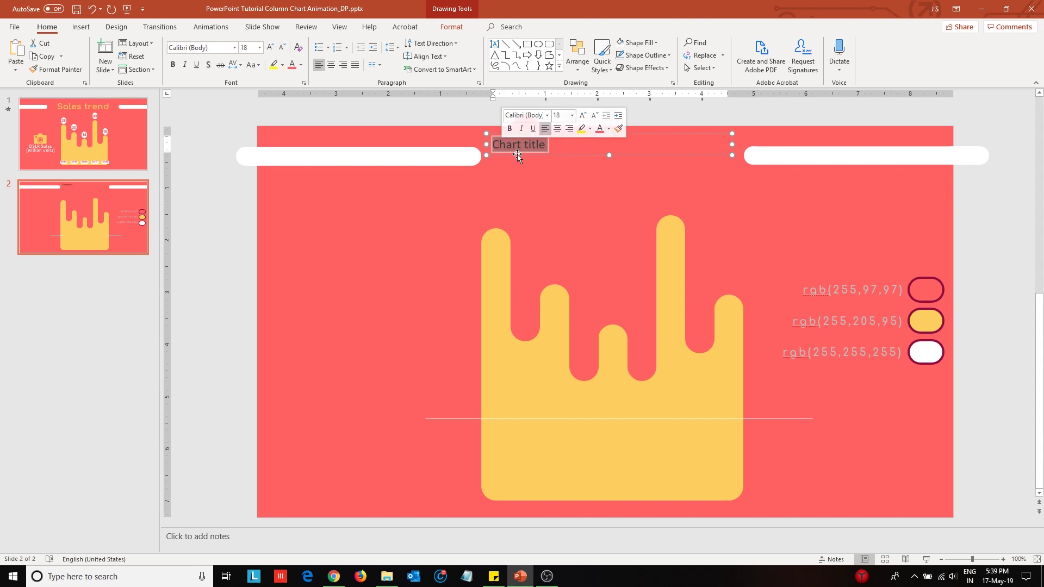
{"action": "left_click", "coordinate": [527, 116]}
{"action": "type", "text": "Comfortaa"}
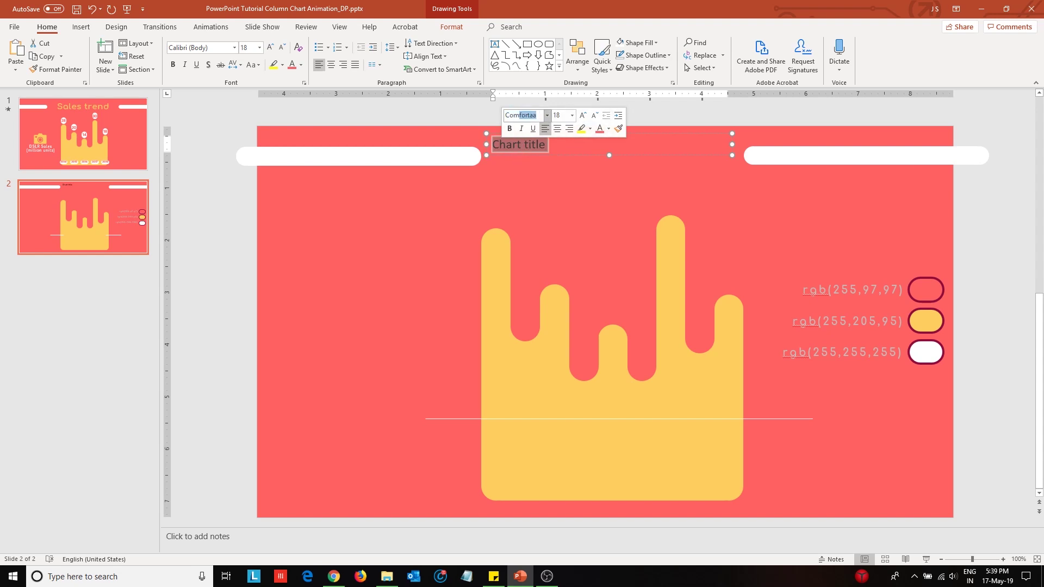
{"action": "key", "text": "Tab"}
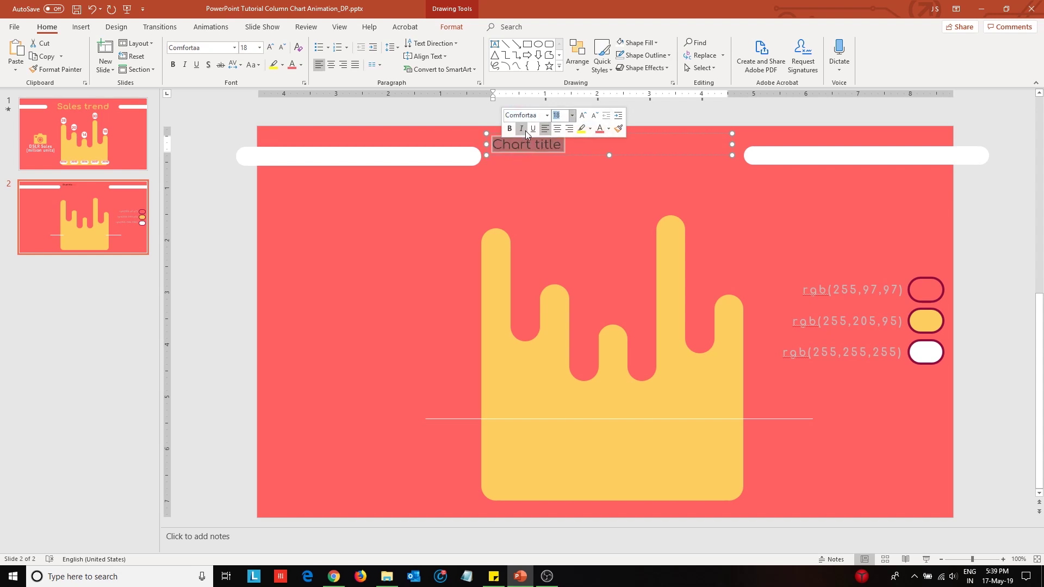
Step: Make the title yellow, bold, size 44 and centred, then move it to the top centre
{"action": "left_click", "coordinate": [608, 129]}
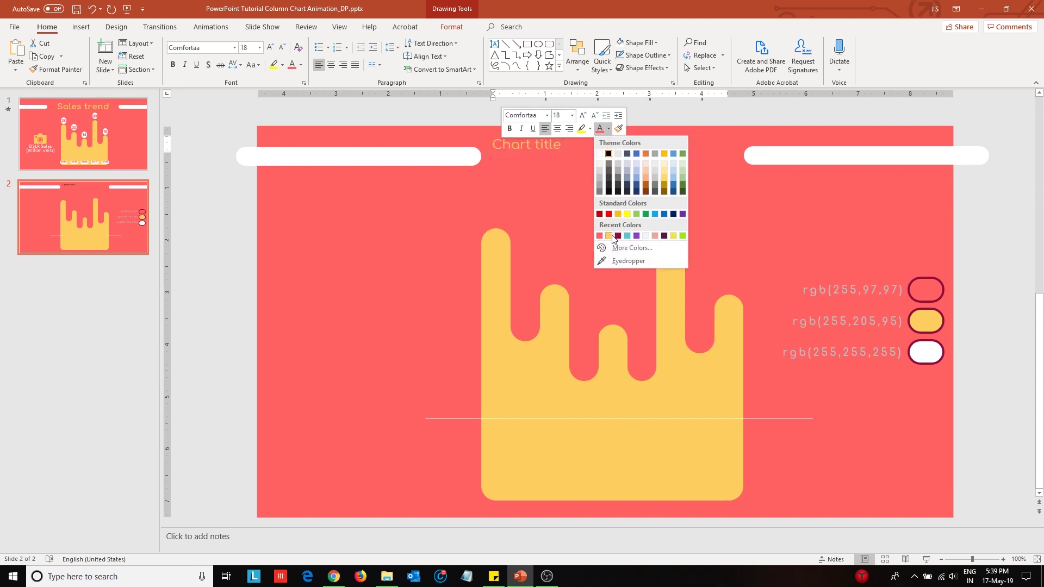
{"action": "left_click", "coordinate": [628, 261]}
{"action": "left_click", "coordinate": [925, 322]}
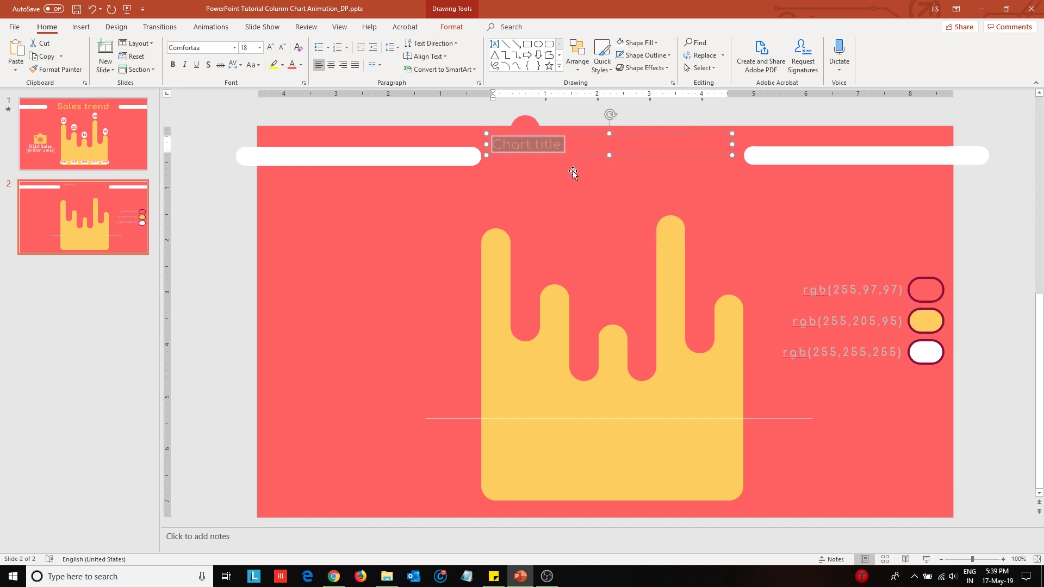
{"action": "key", "text": "ctrl+b"}
{"action": "left_click", "coordinate": [270, 48]}
{"action": "left_click", "coordinate": [270, 48]}
{"action": "left_click", "coordinate": [269, 47]}
{"action": "left_click", "coordinate": [269, 48]}
{"action": "left_click", "coordinate": [269, 47]}
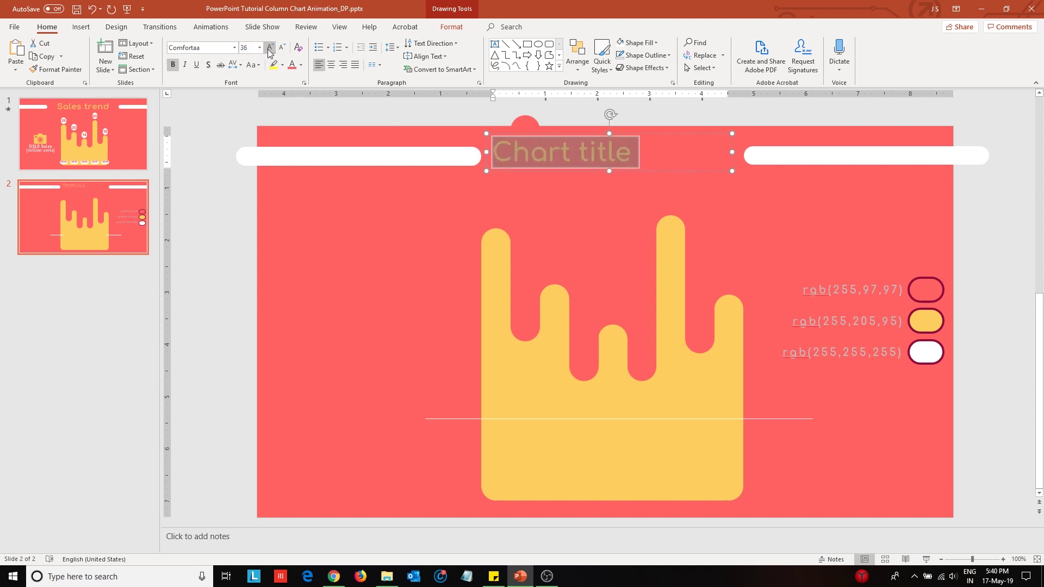
{"action": "left_click", "coordinate": [269, 48]}
{"action": "left_click", "coordinate": [270, 47]}
{"action": "left_click", "coordinate": [331, 65]}
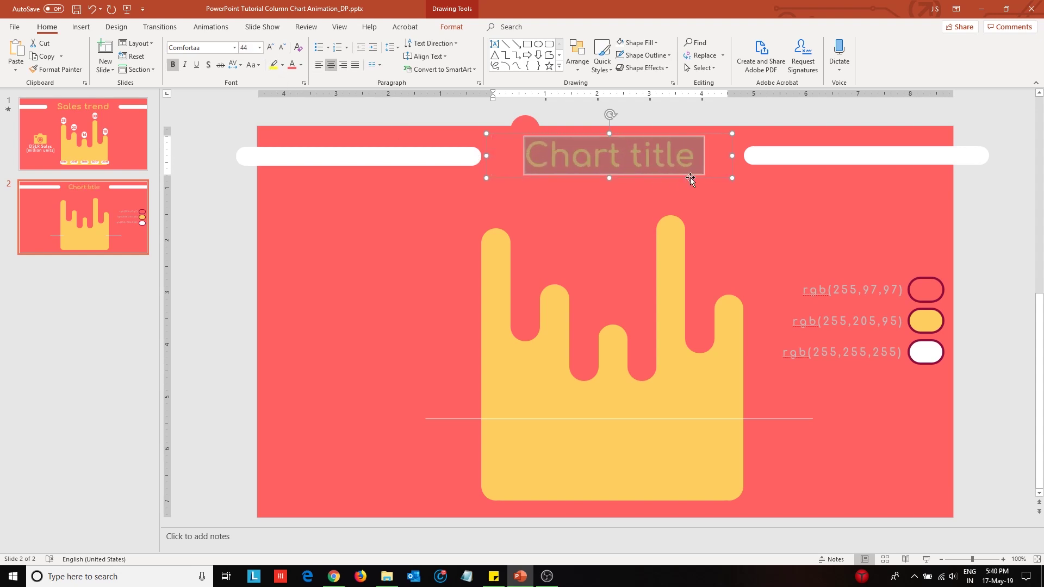
{"action": "left_click_drag", "start_coordinate": [686, 180], "coordinate": [687, 174]}
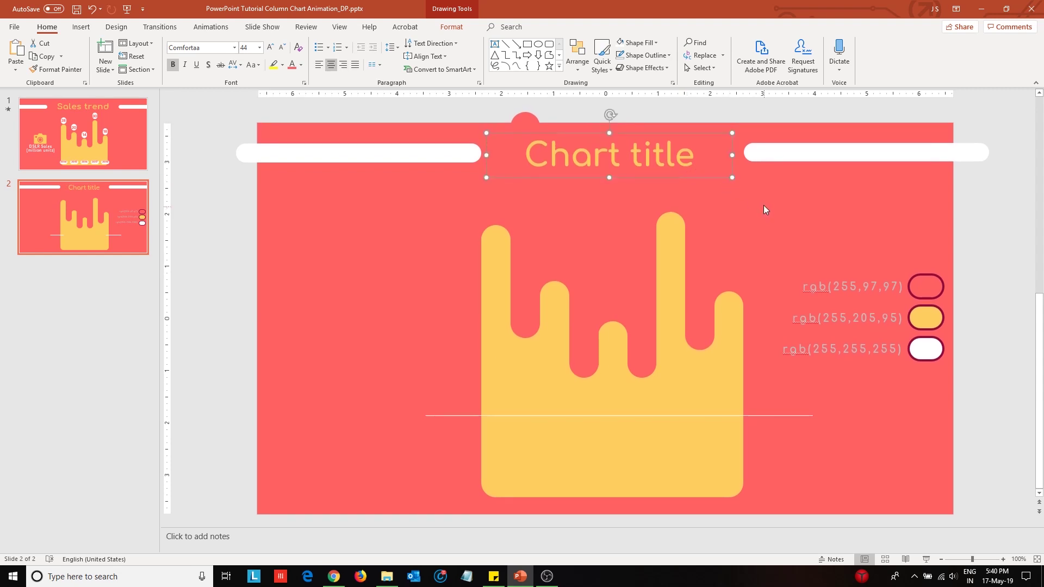
Step: Raise the base rectangle's bottom edge and shorten all yellow columns from the bottom
{"action": "left_click", "coordinate": [993, 213]}
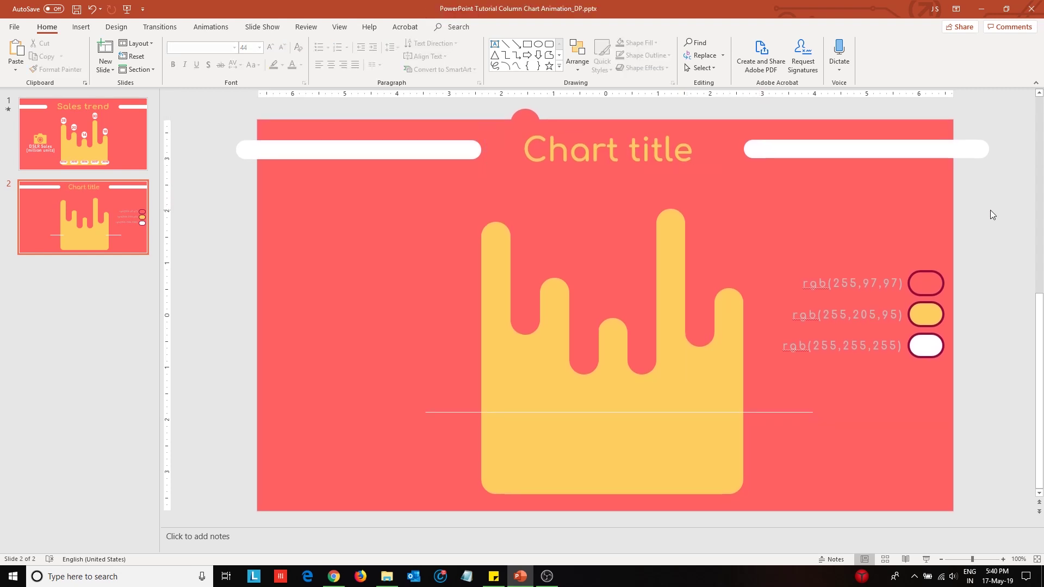
{"action": "left_click", "coordinate": [587, 466]}
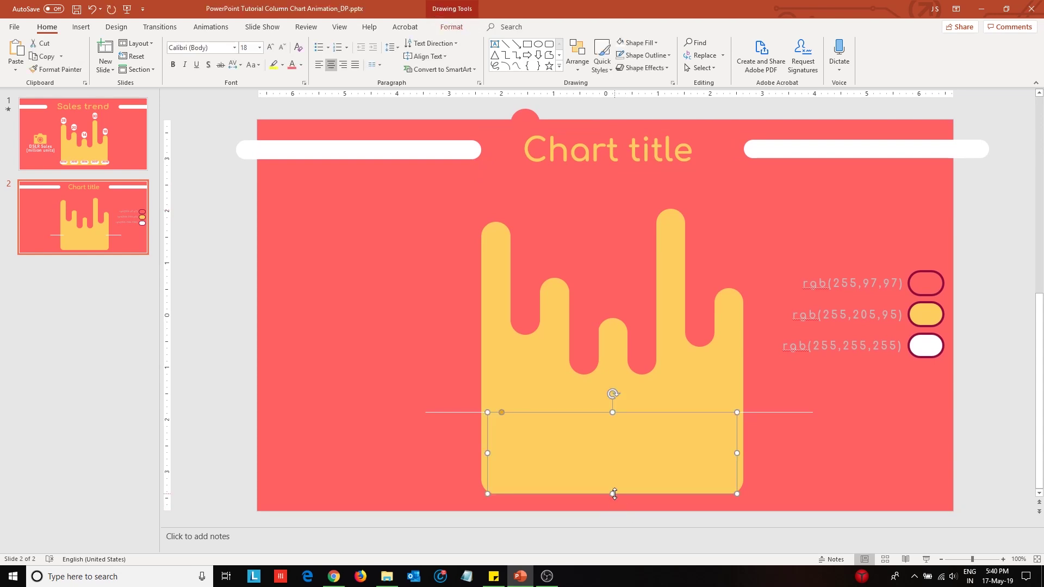
{"action": "left_click_drag", "start_coordinate": [613, 494], "coordinate": [615, 484]}
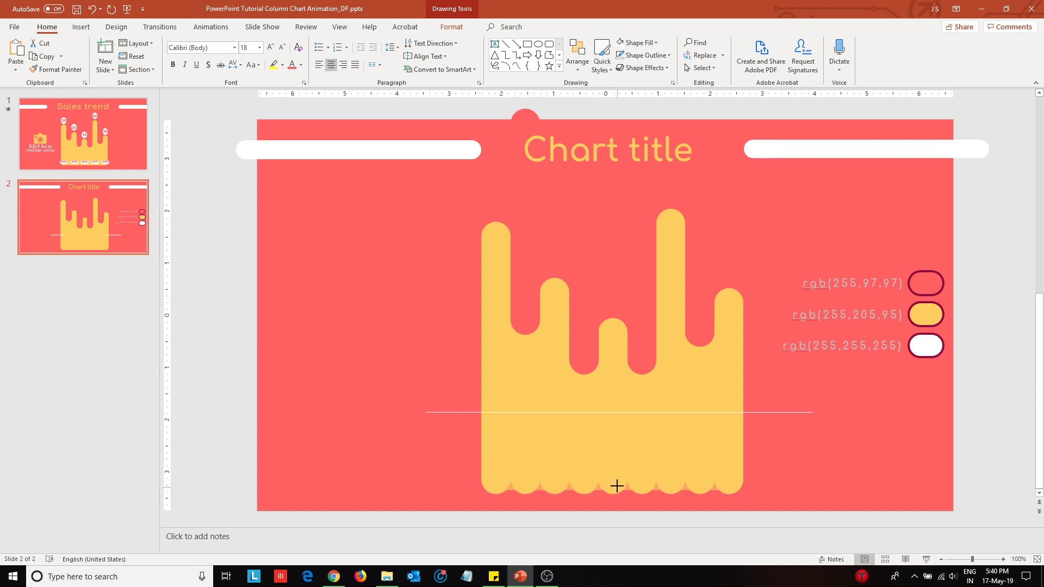
{"action": "left_click", "coordinate": [496, 468]}
{"action": "left_click", "coordinate": [550, 483], "text": "shift"}
{"action": "left_click", "coordinate": [554, 483], "text": "shift"}
{"action": "left_click", "coordinate": [584, 483], "text": "shift"}
{"action": "left_click", "coordinate": [612, 483], "text": "shift"}
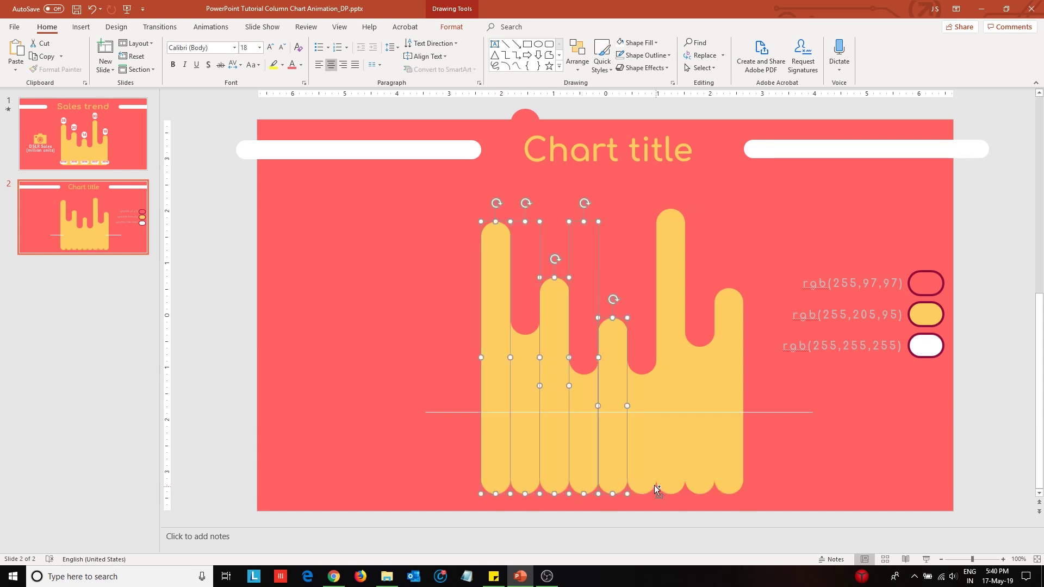
{"action": "left_click", "coordinate": [641, 483], "text": "shift"}
{"action": "left_click", "coordinate": [671, 483], "text": "shift"}
{"action": "left_click", "coordinate": [699, 482], "text": "shift"}
{"action": "left_click", "coordinate": [728, 483], "text": "shift"}
{"action": "left_click_drag", "start_coordinate": [611, 495], "coordinate": [613, 480]}
Step: Move the first and last yellow columns into line with the base
{"action": "left_click", "coordinate": [974, 455]}
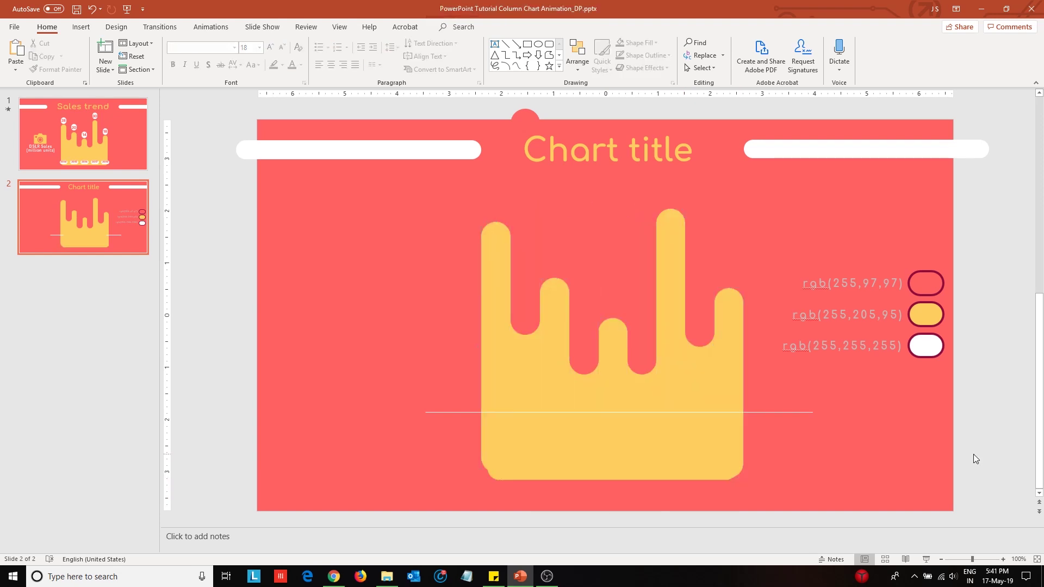
{"action": "left_click", "coordinate": [485, 469]}
{"action": "left_click_drag", "start_coordinate": [485, 468], "coordinate": [493, 480]}
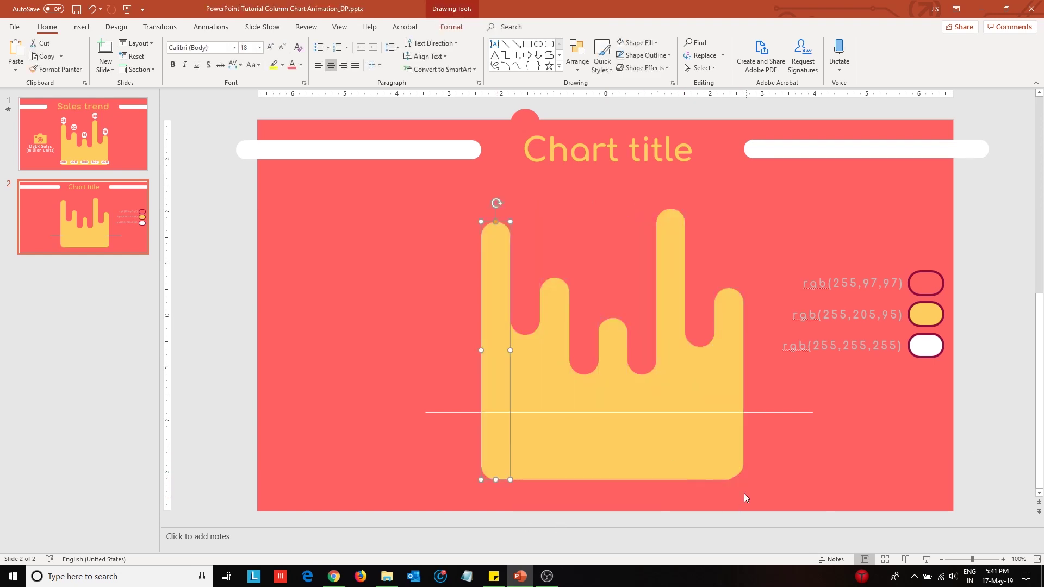
{"action": "left_click", "coordinate": [730, 478]}
{"action": "left_click_drag", "start_coordinate": [730, 479], "coordinate": [730, 480]}
{"action": "left_click", "coordinate": [989, 442]}
{"action": "key", "text": "ctrl+z"}
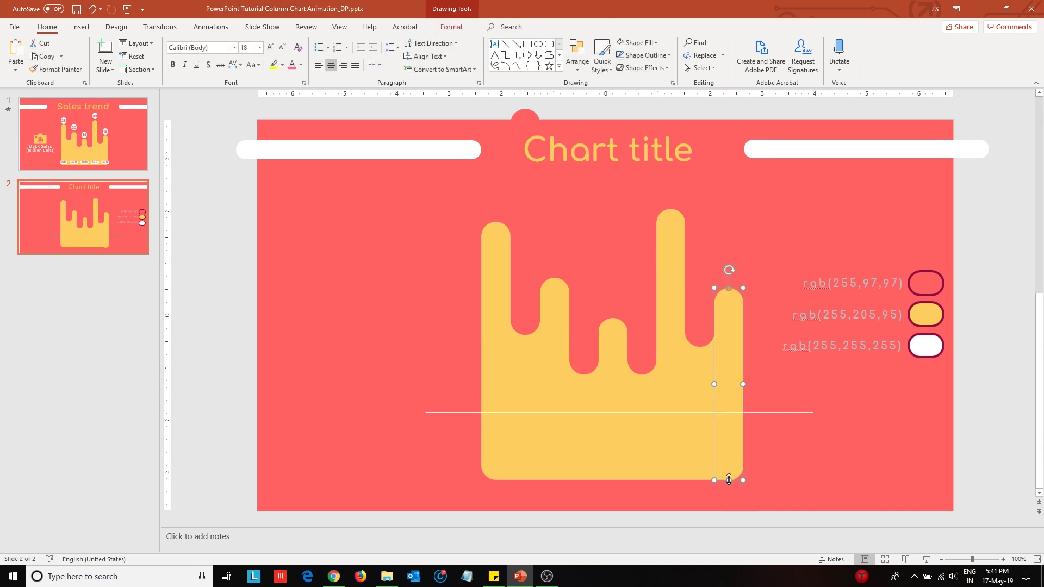
{"action": "left_click", "coordinate": [946, 447]}
Step: Marquee-select the whole chart, then select the red gap between the first two columns
{"action": "left_click_drag", "start_coordinate": [211, 168], "coordinate": [833, 519]}
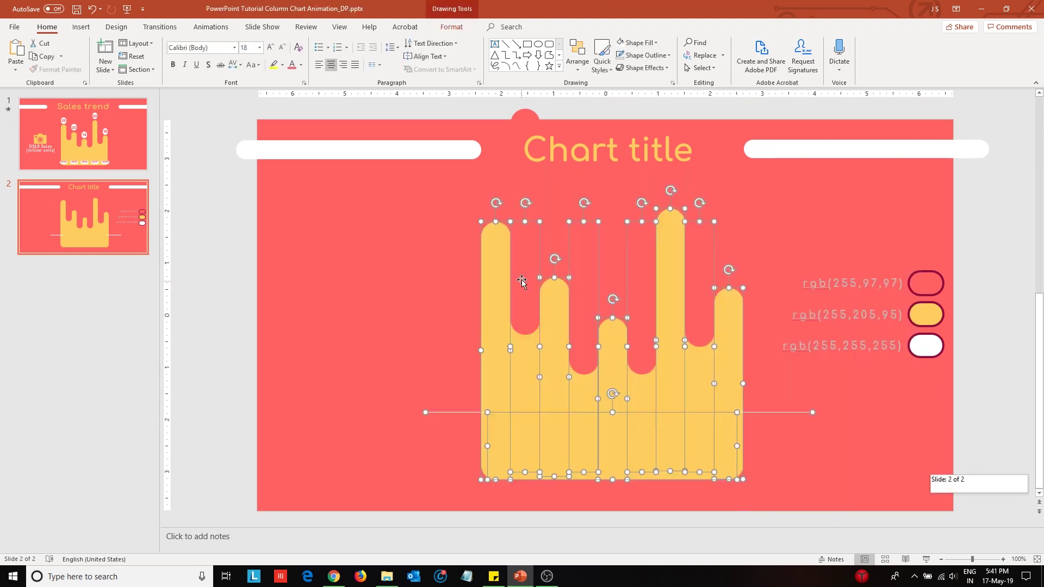
{"action": "left_click", "coordinate": [697, 287], "text": "shift"}
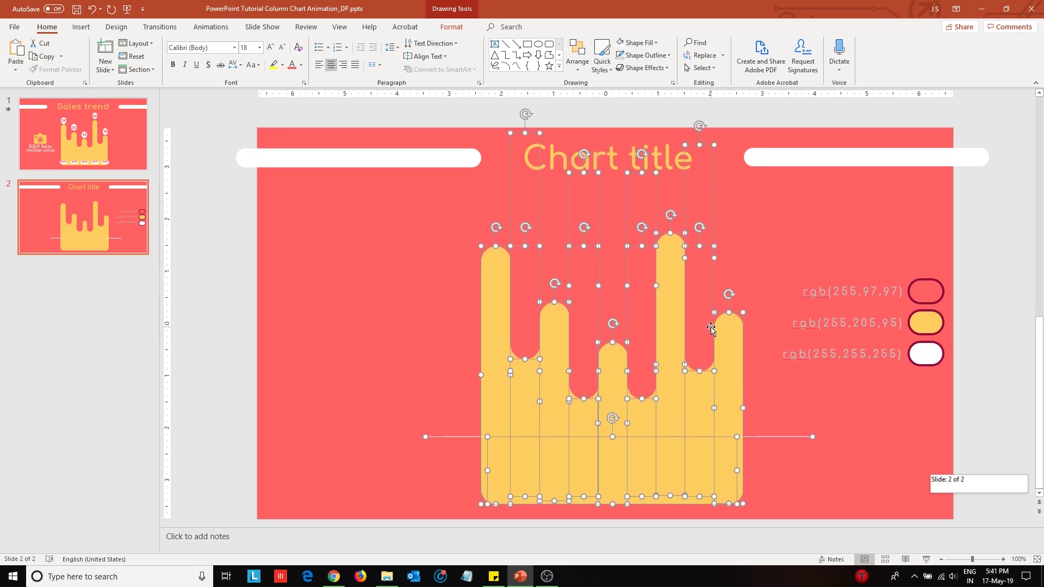
{"action": "left_click", "coordinate": [1003, 380]}
{"action": "left_click", "coordinate": [532, 317]}
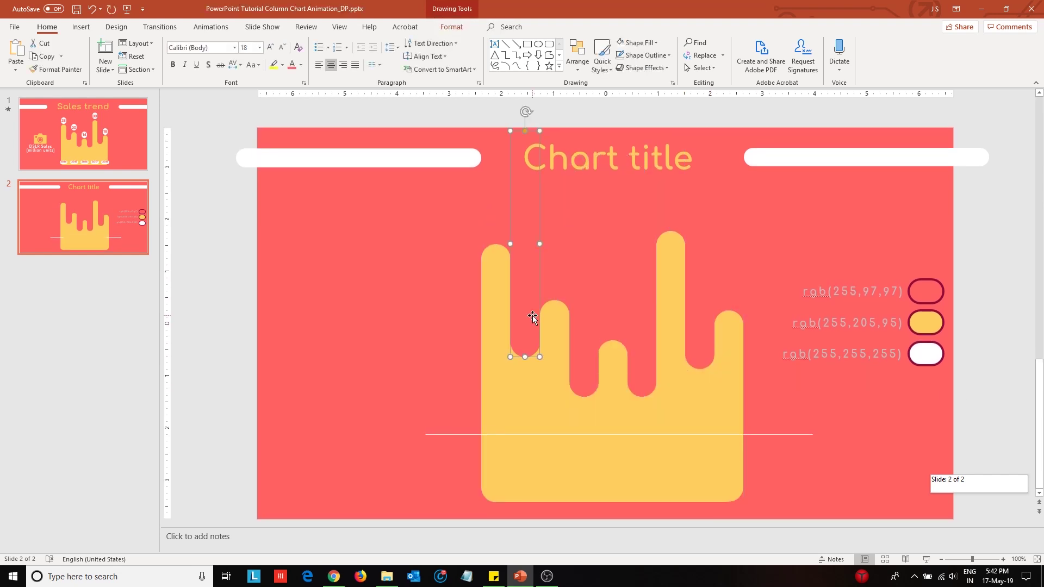
Step: Select all four red gaps and apply the Lines motion path animation to them
{"action": "left_click", "coordinate": [586, 374], "text": "shift"}
{"action": "left_click", "coordinate": [634, 369], "text": "shift"}
{"action": "left_click", "coordinate": [707, 342], "text": "shift"}
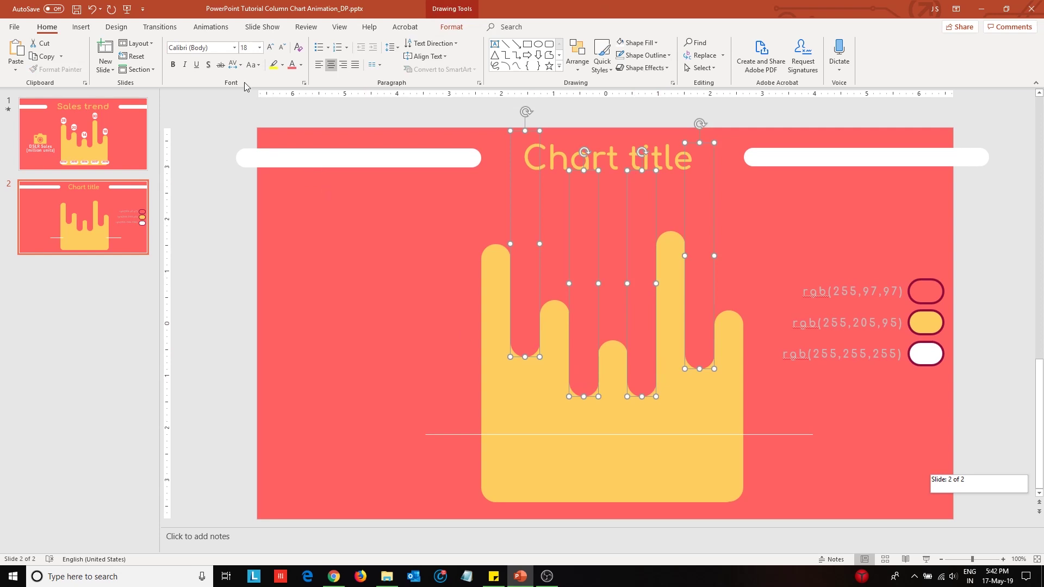
{"action": "left_click", "coordinate": [211, 27]}
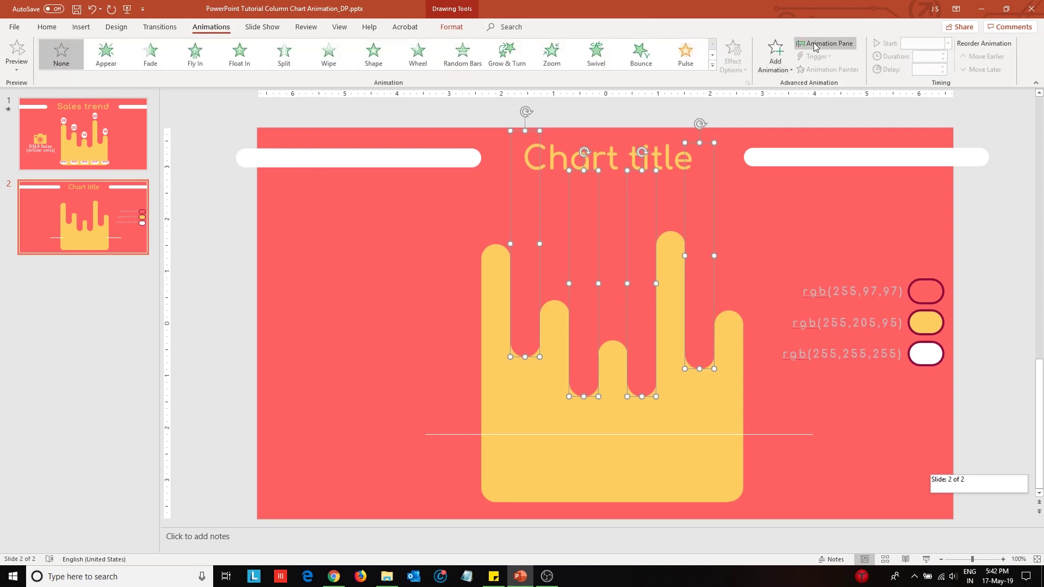
{"action": "left_click", "coordinate": [710, 68]}
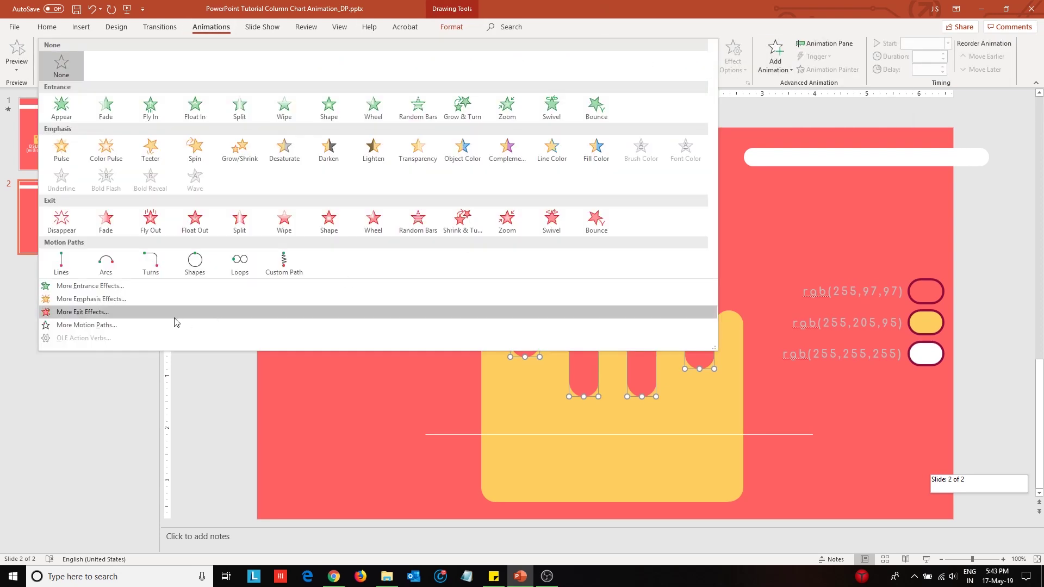
{"action": "left_click", "coordinate": [52, 264]}
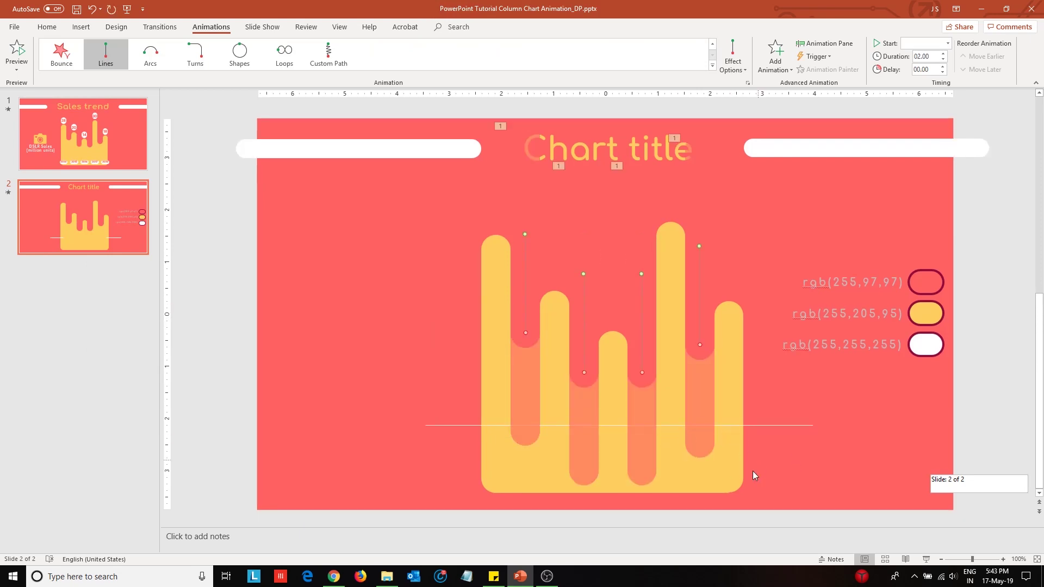
{"action": "left_click", "coordinate": [987, 559]}
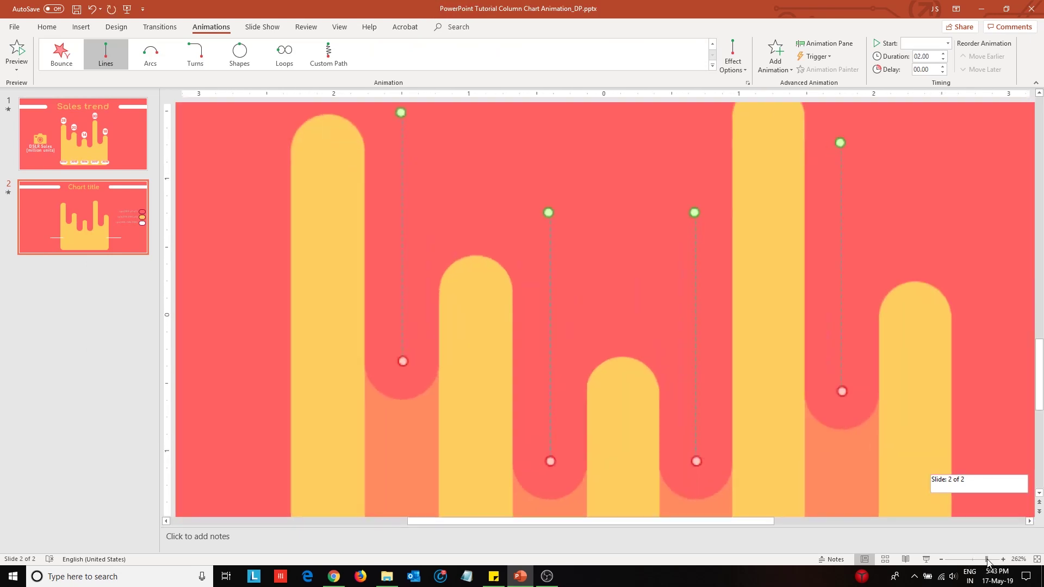
Step: Zoom out to fit the chart and drag the first gap's motion path end upward to shorten it
{"action": "left_click", "coordinate": [941, 559]}
{"action": "scroll", "coordinate": [652, 489], "scroll_direction": "up", "scroll_amount": 5}
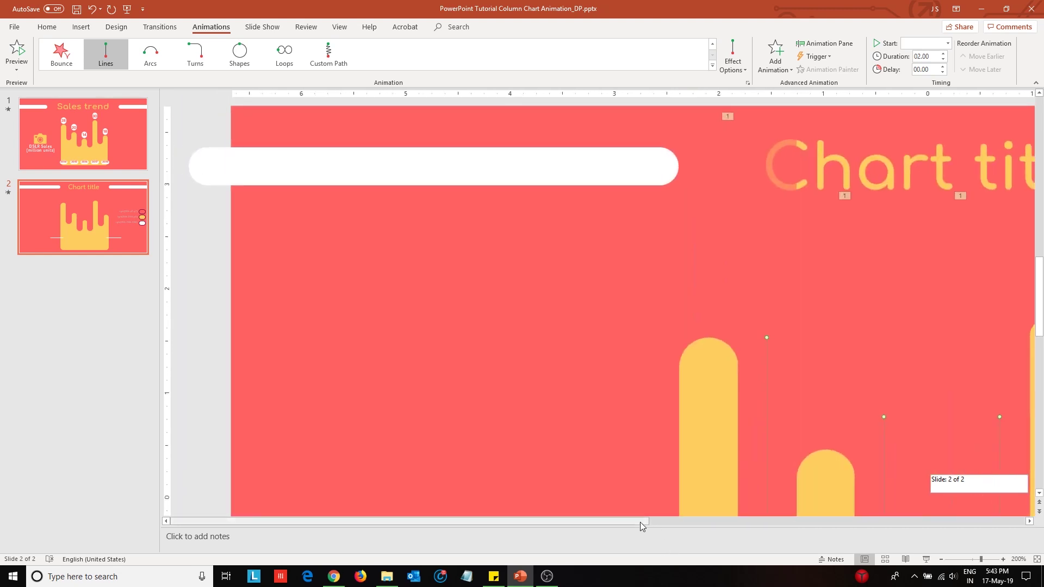
{"action": "left_click_drag", "start_coordinate": [645, 521], "coordinate": [916, 521]}
{"action": "scroll", "coordinate": [816, 496], "scroll_direction": "down", "scroll_amount": 3}
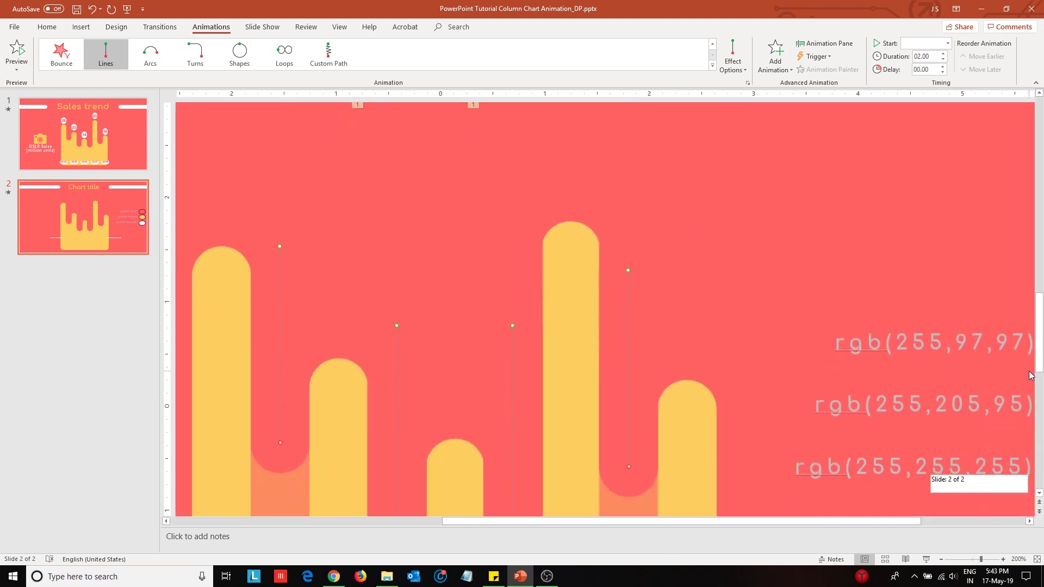
{"action": "scroll", "coordinate": [529, 465], "scroll_direction": "down", "scroll_amount": 3}
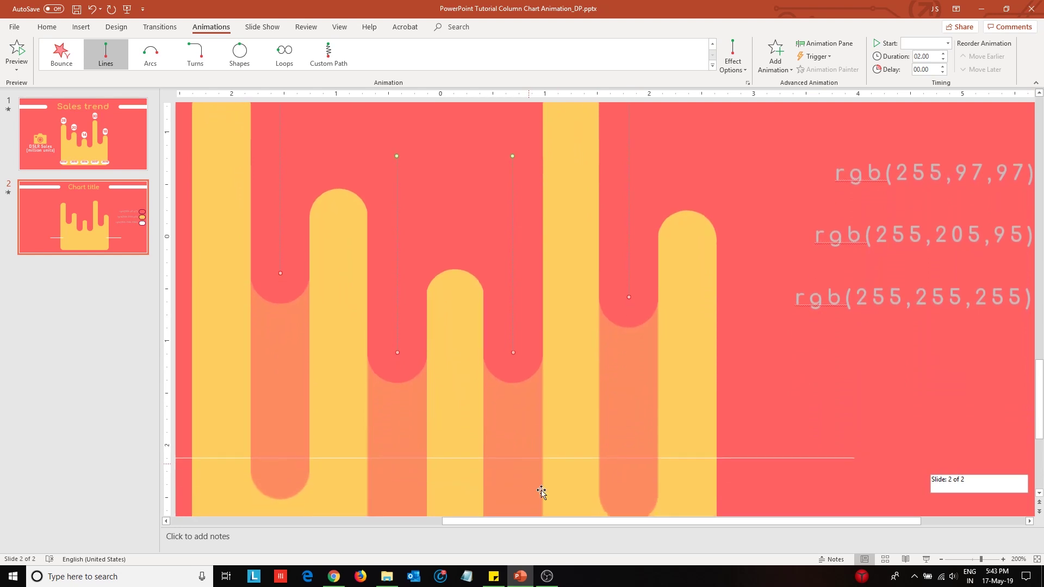
{"action": "left_click", "coordinate": [941, 559]}
{"action": "left_click", "coordinate": [942, 560]}
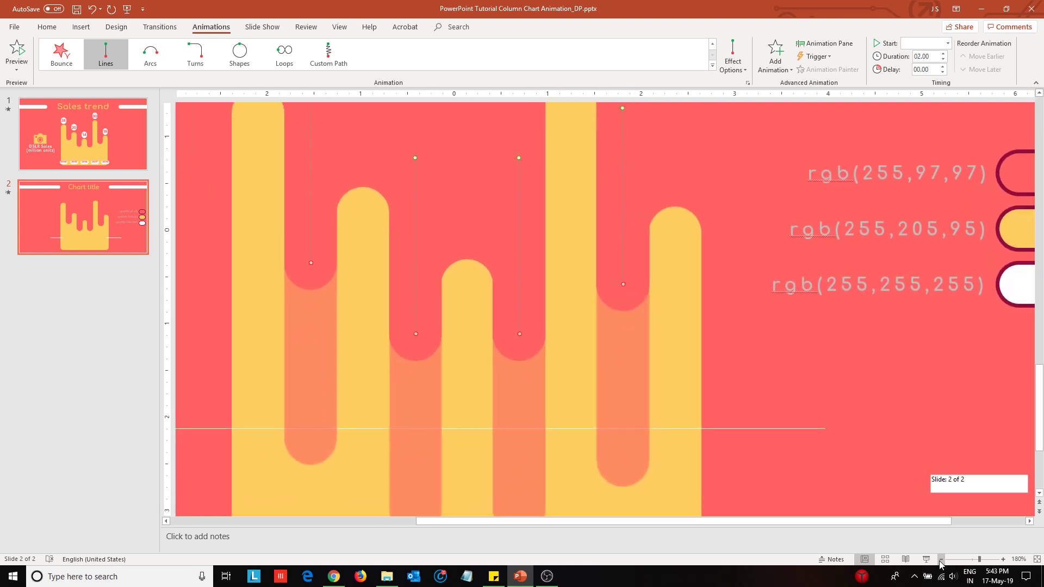
{"action": "left_click", "coordinate": [941, 560]}
{"action": "scroll", "coordinate": [431, 375], "scroll_direction": "down", "scroll_amount": 1}
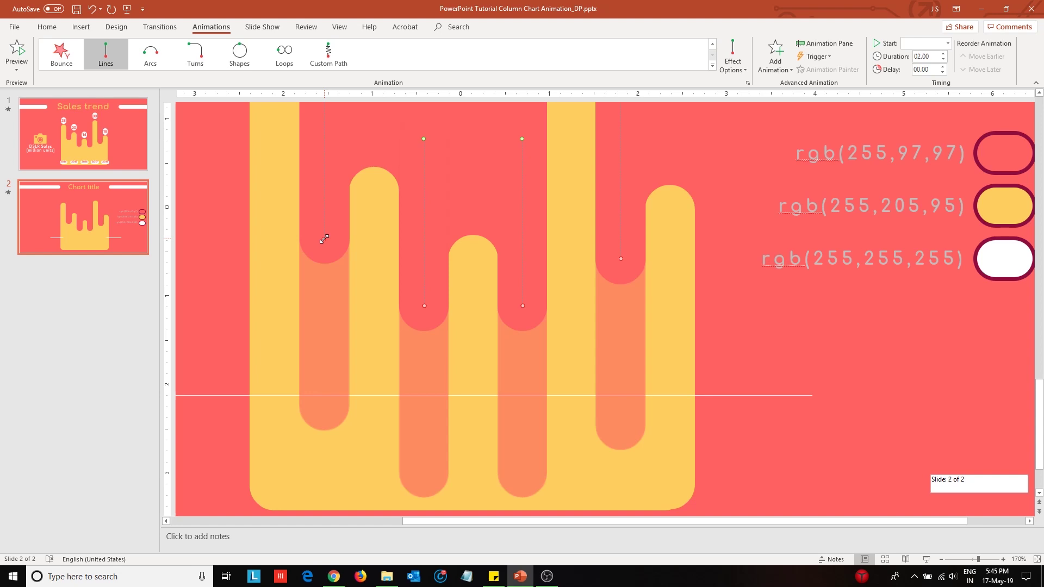
{"action": "left_click_drag", "start_coordinate": [324, 239], "coordinate": [324, 202]}
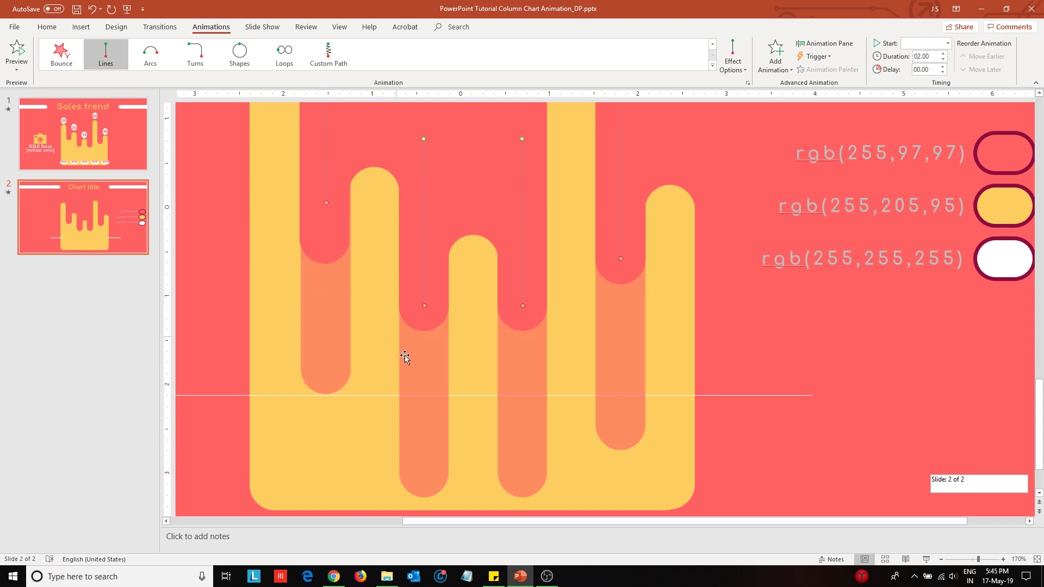
Step: Shorten the second gap's motion path the same way
{"action": "left_click", "coordinate": [428, 361]}
{"action": "left_click", "coordinate": [425, 303]}
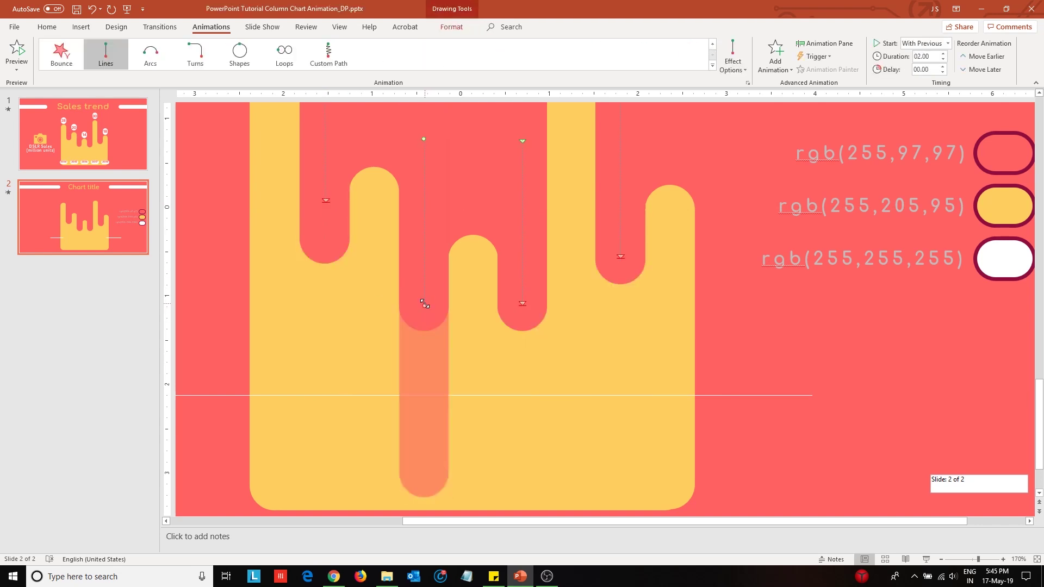
{"action": "left_click_drag", "start_coordinate": [425, 303], "coordinate": [424, 200]}
{"action": "left_click_drag", "start_coordinate": [523, 303], "coordinate": [522, 201]}
{"action": "left_click_drag", "start_coordinate": [620, 256], "coordinate": [621, 202]}
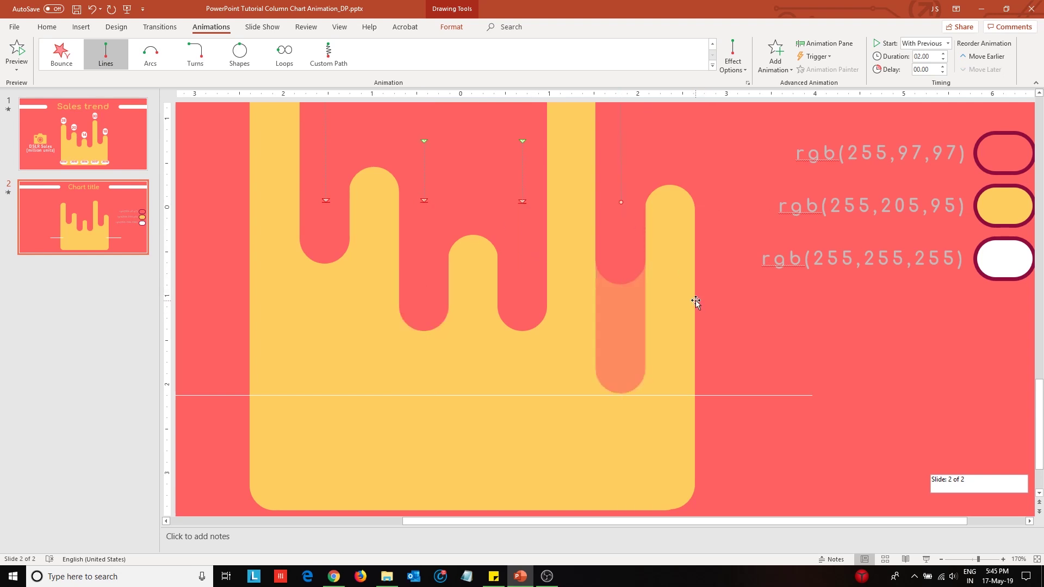
{"action": "left_click", "coordinate": [976, 559]}
{"action": "left_click", "coordinate": [940, 559]}
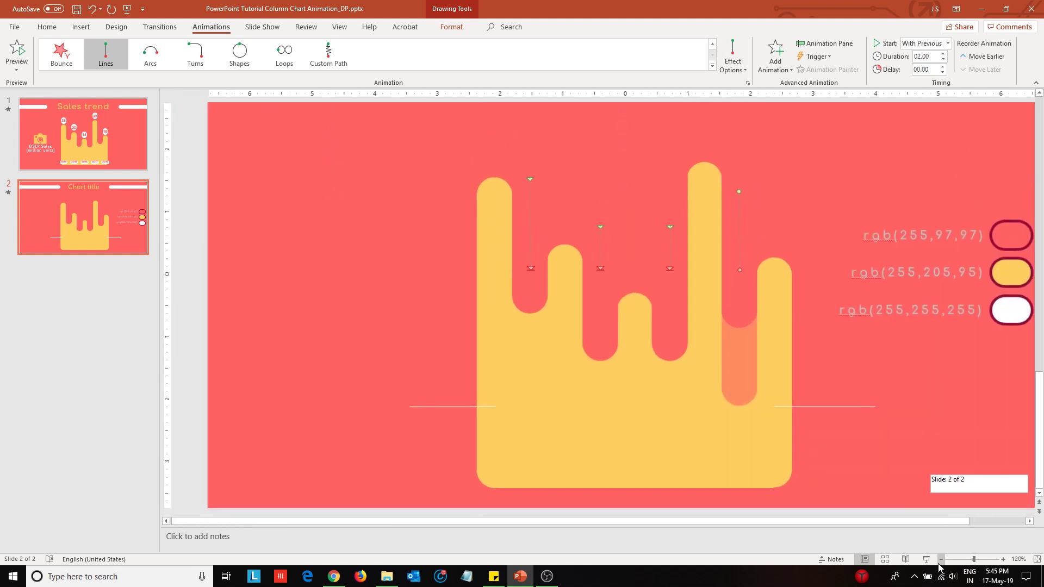
{"action": "left_click", "coordinate": [941, 559]}
{"action": "left_click", "coordinate": [364, 196]}
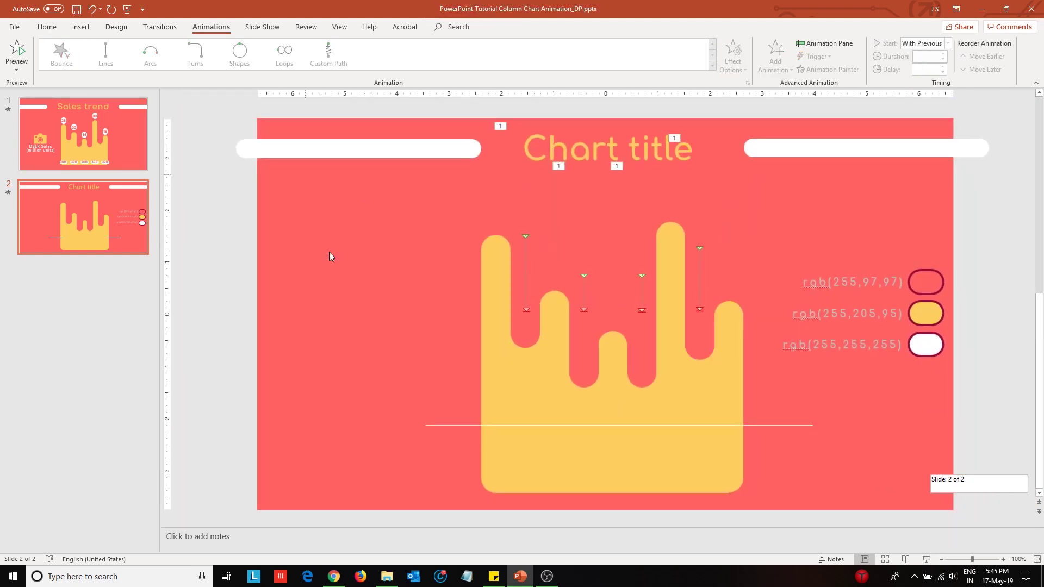
Step: Draw a small rounded rectangle beside the first column, set its height to 0.45", and nudge it left
{"action": "left_click", "coordinate": [81, 27]}
{"action": "left_click", "coordinate": [201, 60]}
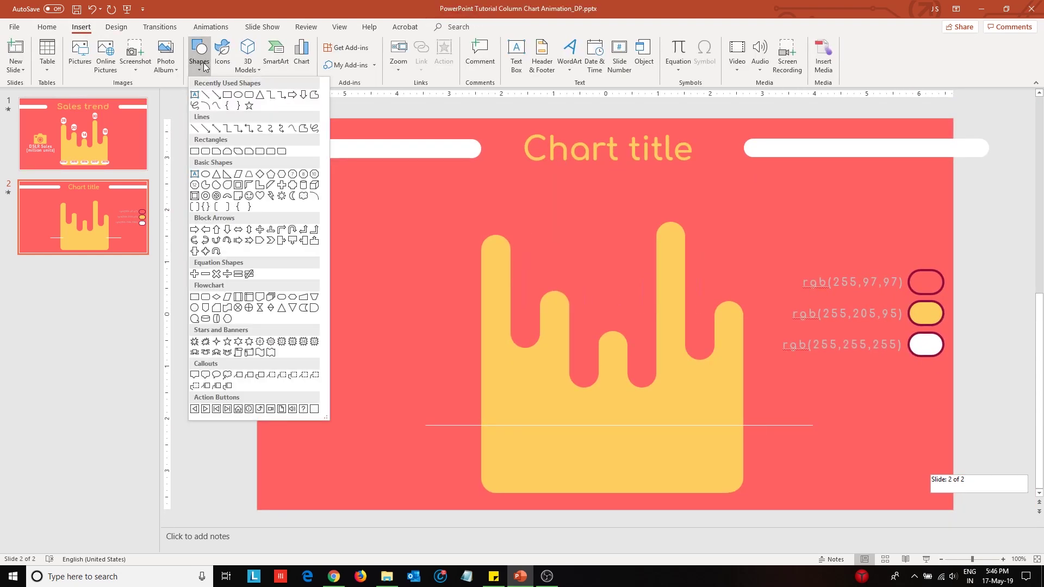
{"action": "left_click", "coordinate": [196, 152]}
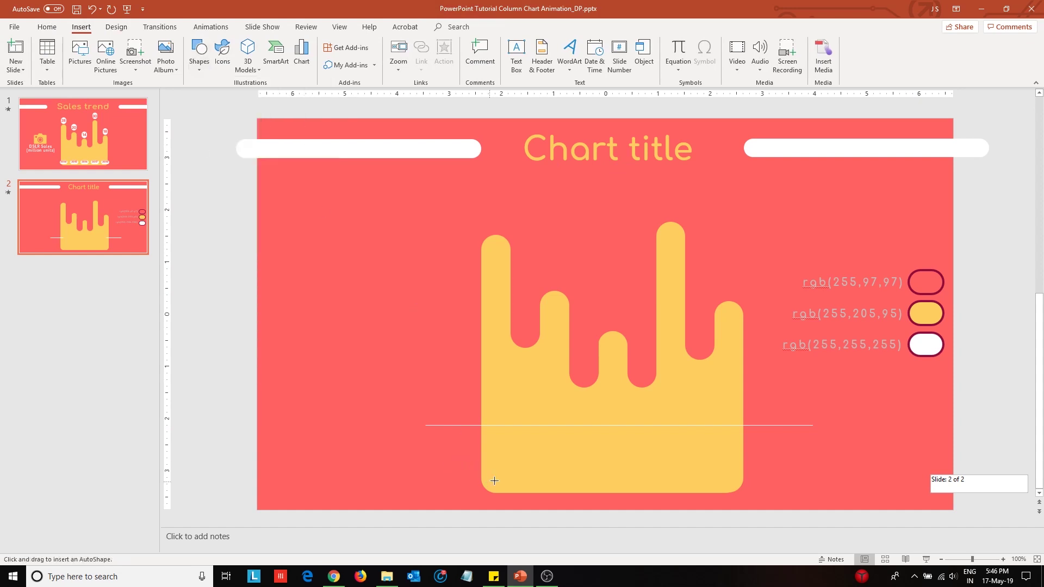
{"action": "left_click_drag", "start_coordinate": [473, 309], "coordinate": [520, 333]}
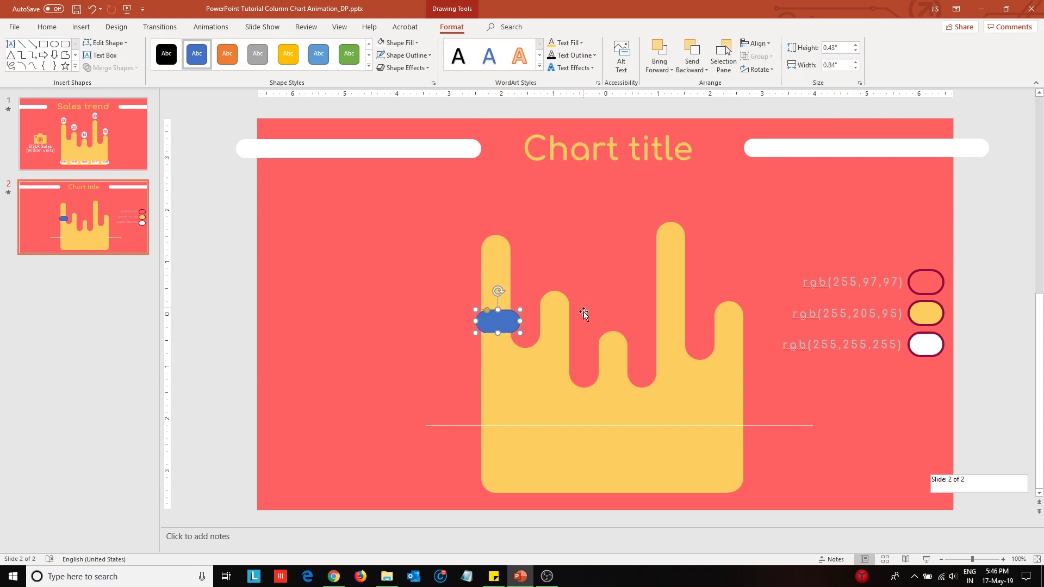
{"action": "left_click", "coordinate": [836, 49]}
{"action": "type", "text": "0.45"}
{"action": "key", "text": "Return"}
{"action": "key", "text": "ctrl+Left"}
{"action": "key", "text": "ctrl+Left"}
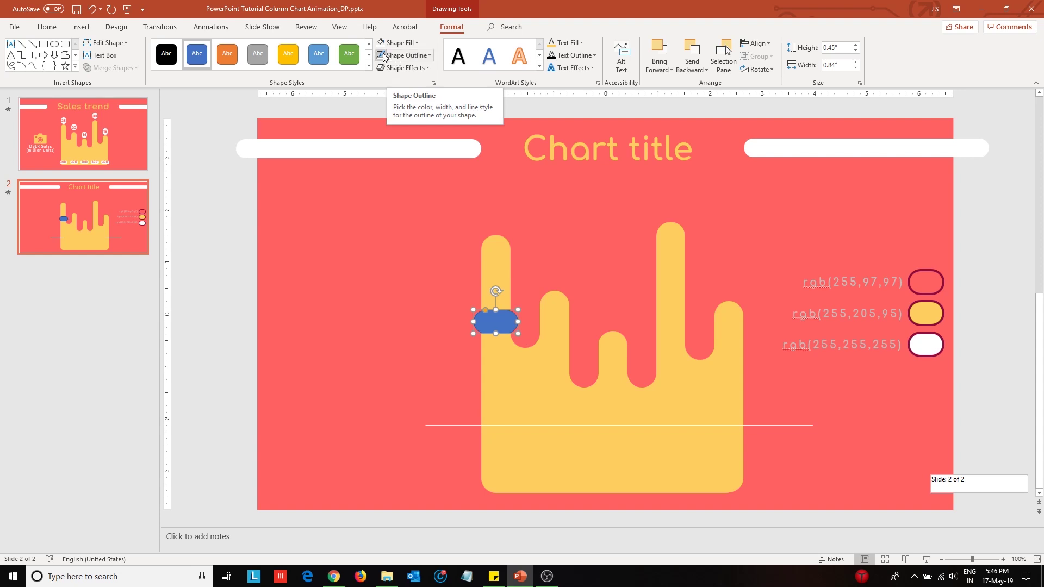
Step: Give the pill no outline and a white fill
{"action": "left_click", "coordinate": [396, 58]}
{"action": "left_click", "coordinate": [393, 173]}
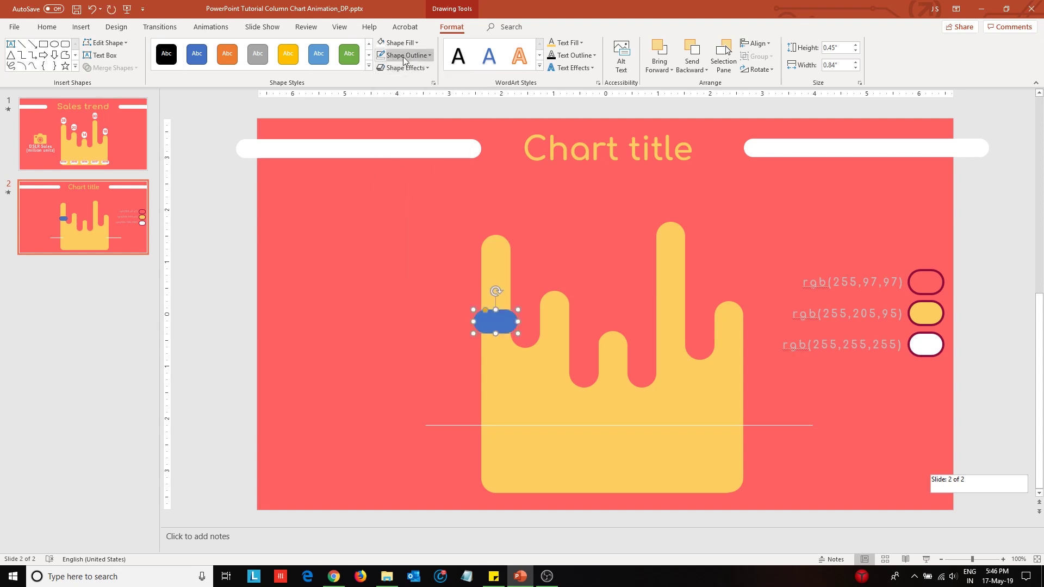
{"action": "left_click", "coordinate": [405, 43]}
{"action": "left_click", "coordinate": [380, 67]}
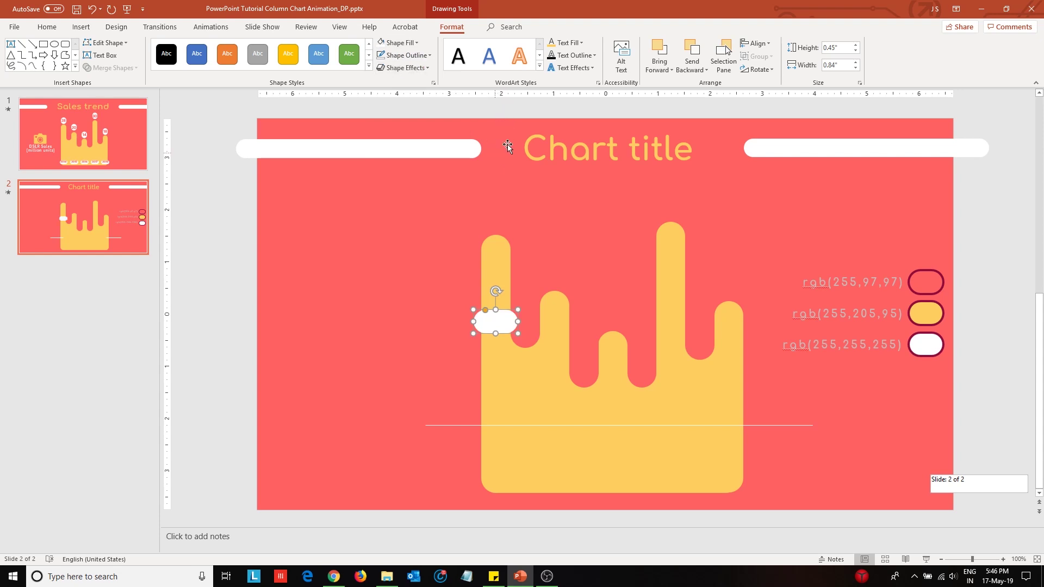
{"action": "left_click", "coordinate": [81, 27]}
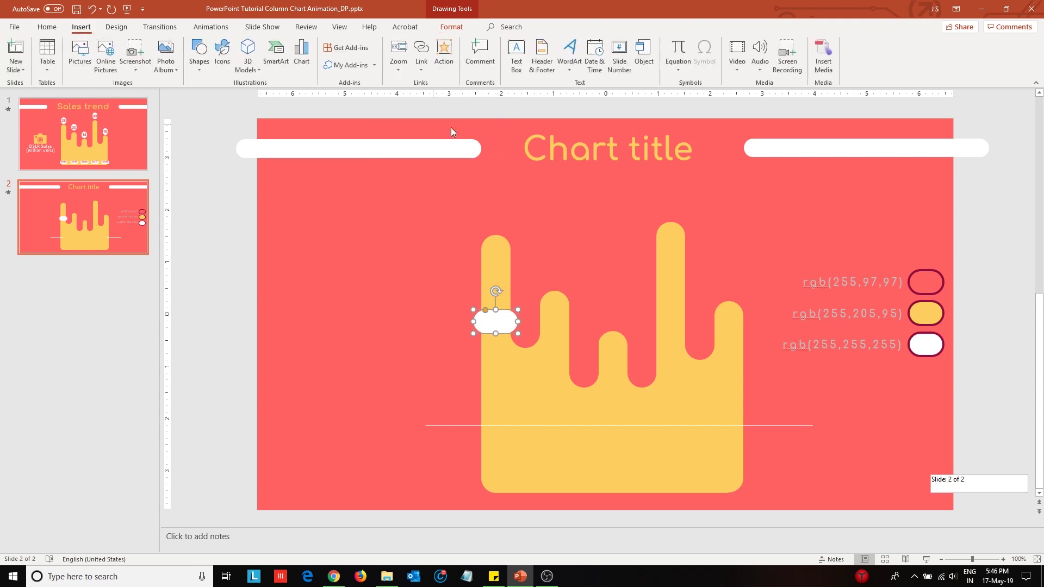
Step: Add a 2014 text box over the white pill in Product Sans
{"action": "left_click", "coordinate": [516, 56]}
{"action": "left_click_drag", "start_coordinate": [462, 313], "coordinate": [510, 342]}
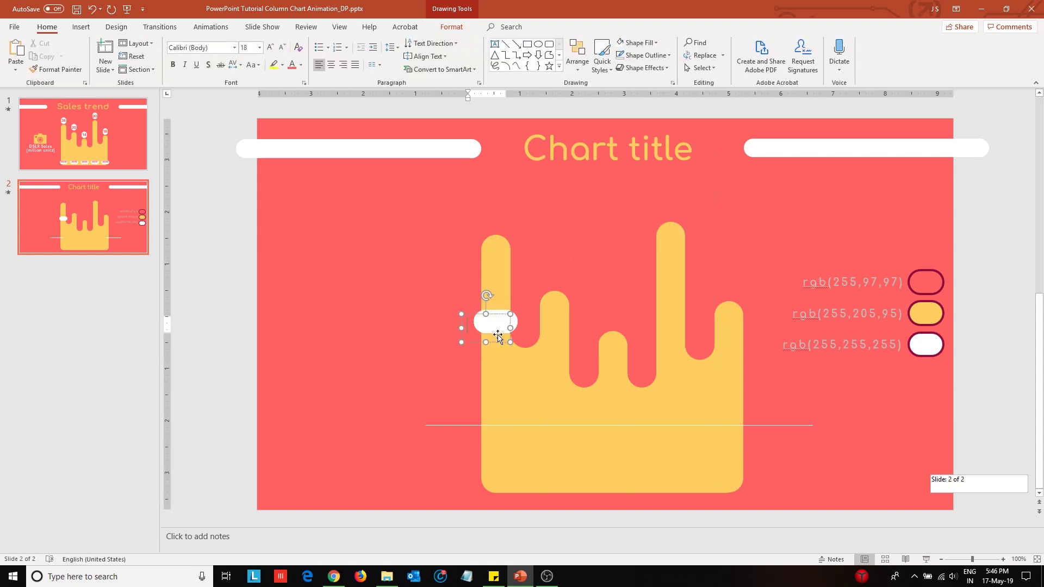
{"action": "type", "text": "2014"}
{"action": "left_click", "coordinate": [469, 335]}
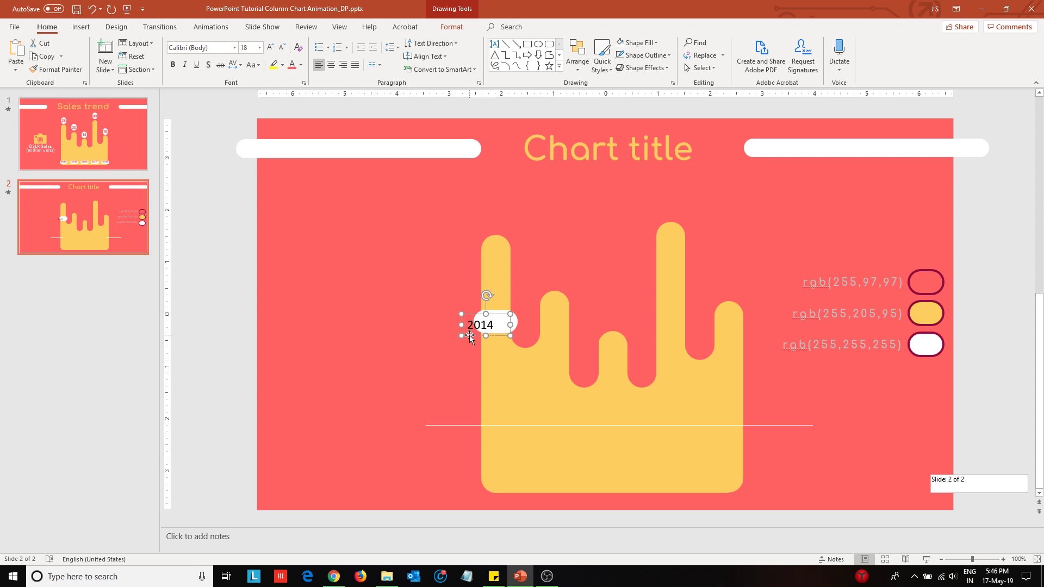
{"action": "left_click", "coordinate": [214, 49]}
{"action": "type", "text": "P"}
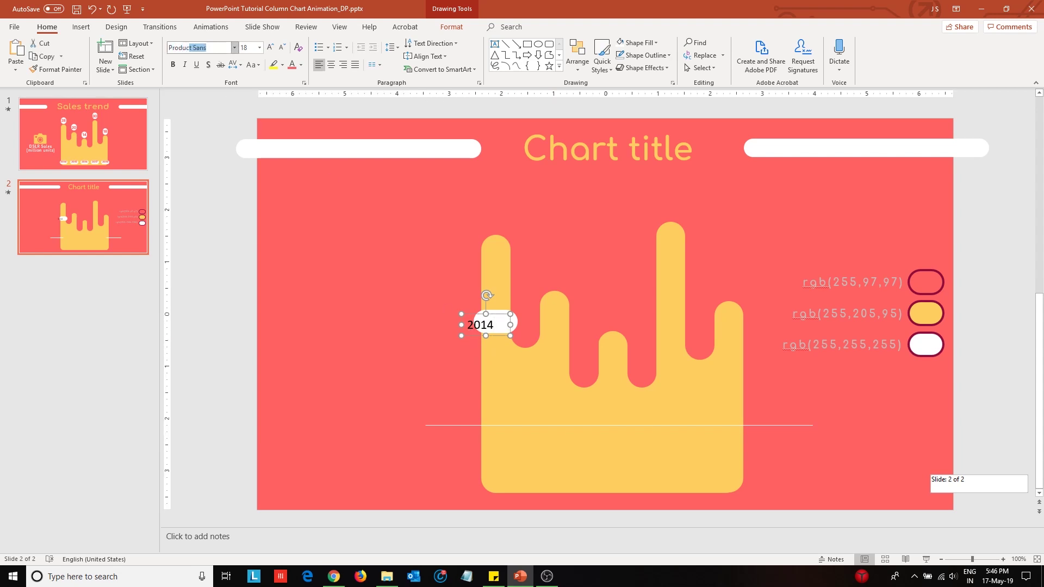
{"action": "type", "text": "roduct Sans"}
{"action": "key", "text": "Return"}
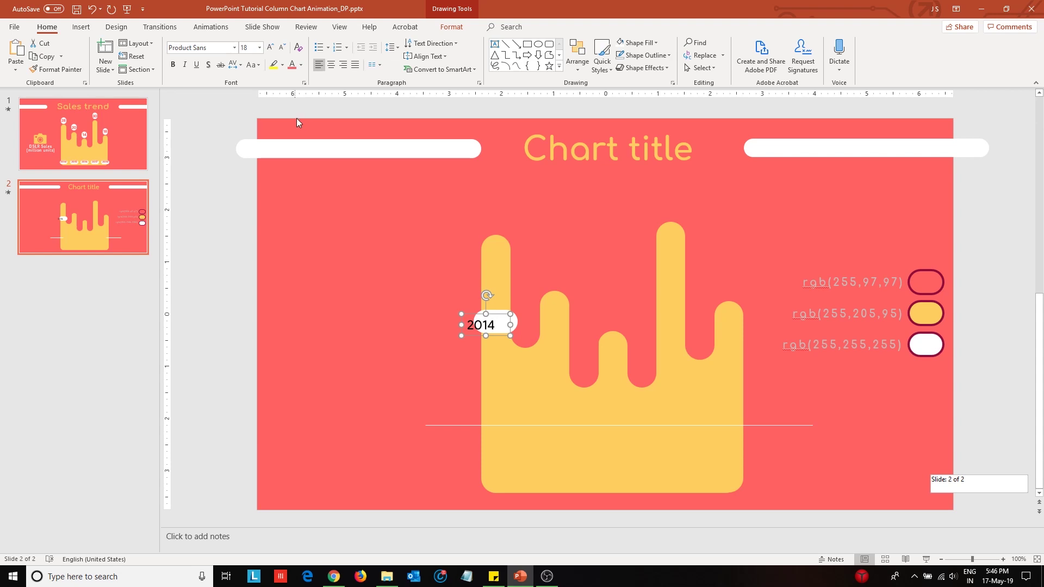
Step: Make the 2014 label bold, red, centred and 20 pt, then group it with the pill
{"action": "left_click", "coordinate": [173, 64]}
{"action": "left_click", "coordinate": [292, 66]}
{"action": "left_click", "coordinate": [331, 64]}
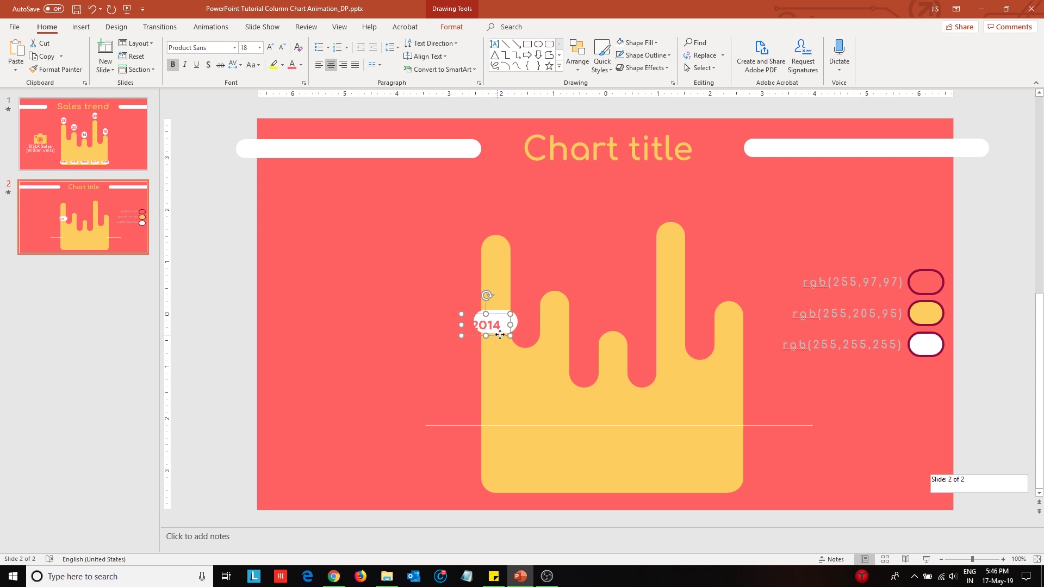
{"action": "left_click_drag", "start_coordinate": [496, 339], "coordinate": [505, 337]}
{"action": "left_click", "coordinate": [269, 49]}
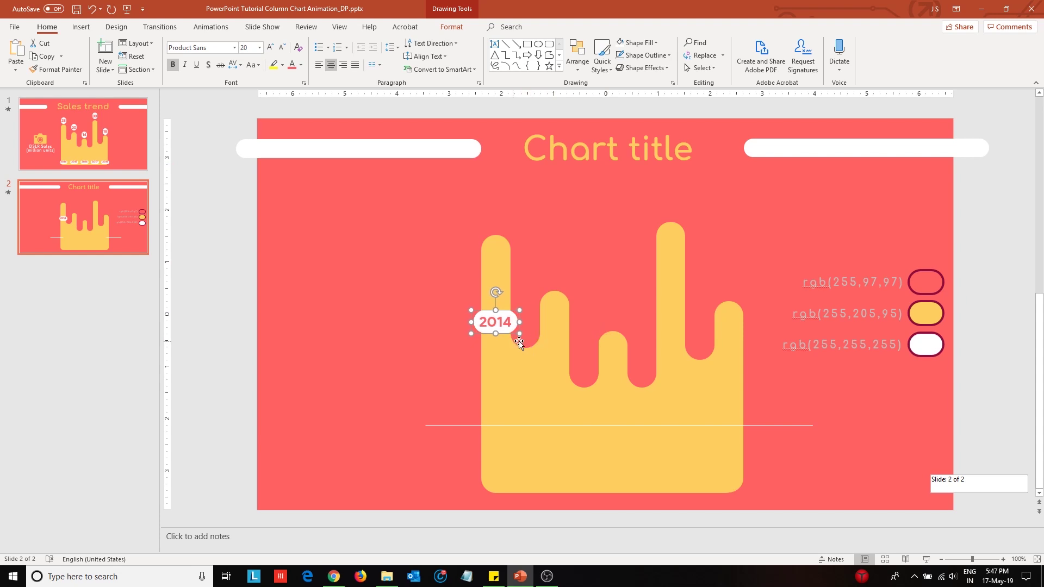
{"action": "left_click_drag", "start_coordinate": [232, 261], "coordinate": [541, 382]}
{"action": "key", "text": "ctrl+g"}
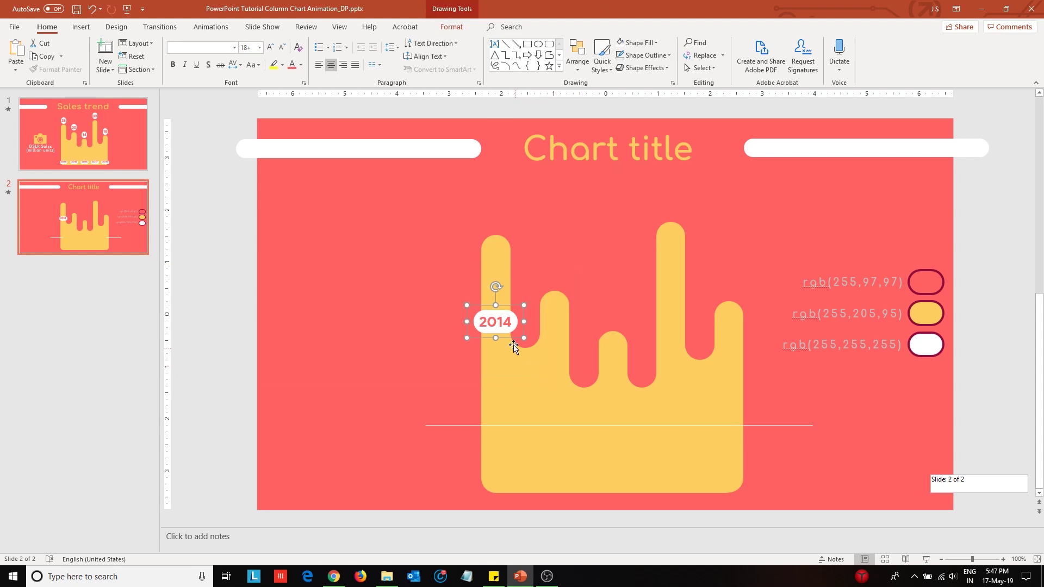
Step: Copy the 2014 label rightward into a 2014–2018 row and nudge the row below the axis
{"action": "left_click_drag", "start_coordinate": [507, 337], "coordinate": [561, 338]}
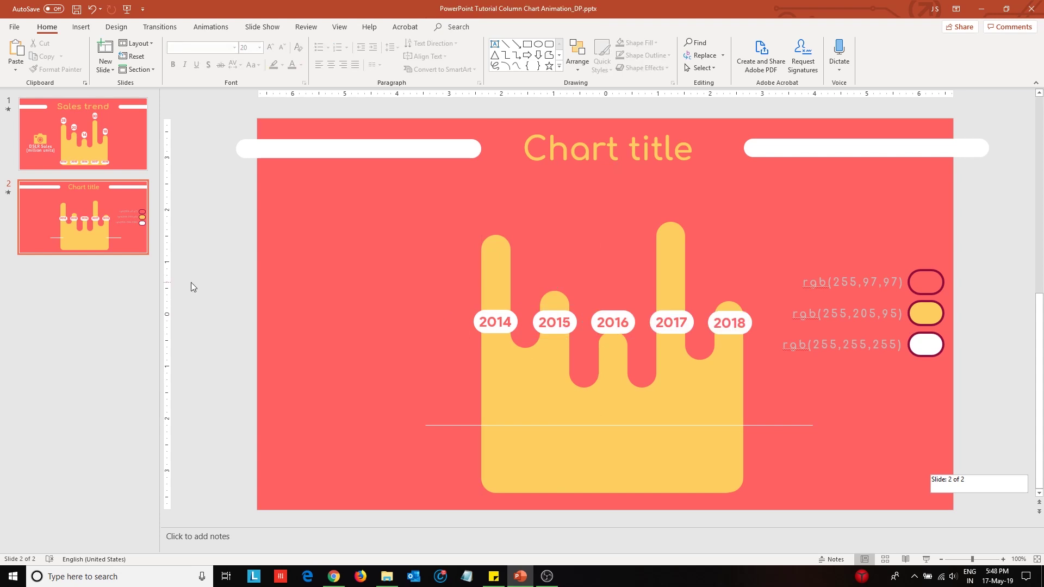
{"action": "left_click_drag", "start_coordinate": [191, 282], "coordinate": [769, 345]}
{"action": "key", "text": "Down"}
{"action": "key", "text": "Down"}
{"action": "key", "text": "Down"}
{"action": "key", "text": "Down"}
{"action": "key", "text": "Down"}
{"action": "key", "text": "Down"}
{"action": "key", "text": "Down"}
{"action": "key", "text": "Down"}
{"action": "key", "text": "Down"}
{"action": "key", "text": "Down"}
{"action": "key", "text": "Down"}
{"action": "key", "text": "Down"}
{"action": "key", "text": "Down"}
{"action": "key", "text": "Down"}
{"action": "key", "text": "Down"}
{"action": "key", "text": "Down"}
{"action": "key", "text": "Down"}
{"action": "key", "text": "Down"}
{"action": "key", "text": "Down"}
{"action": "key", "text": "Down"}
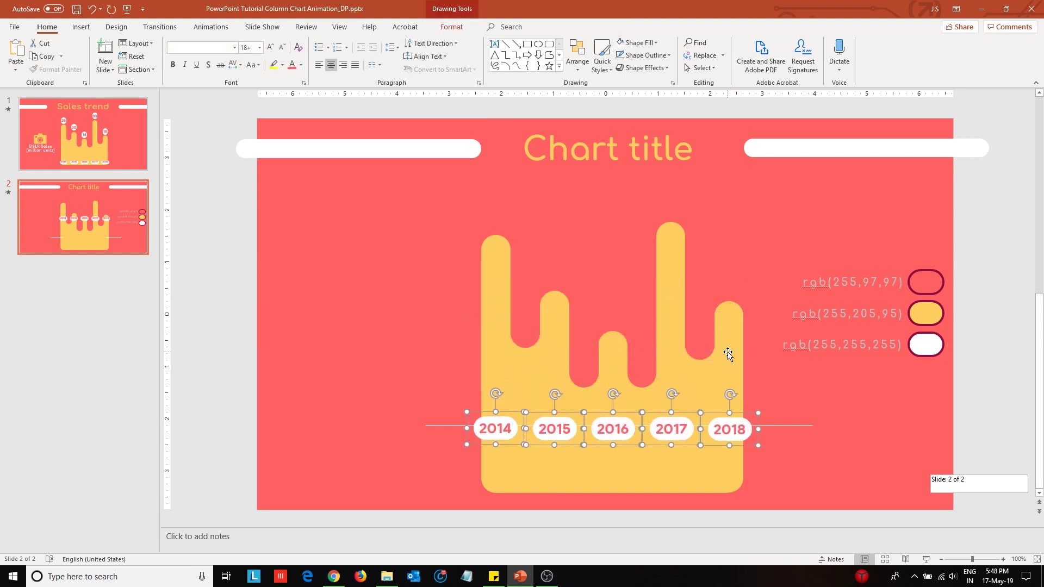
{"action": "key", "text": "Down"}
{"action": "key", "text": "Down"}
{"action": "key", "text": "Down"}
{"action": "key", "text": "Down"}
{"action": "key", "text": "Down"}
{"action": "key", "text": "Down"}
{"action": "key", "text": "Down"}
{"action": "key", "text": "Down"}
{"action": "key", "text": "Down"}
{"action": "key", "text": "Down"}
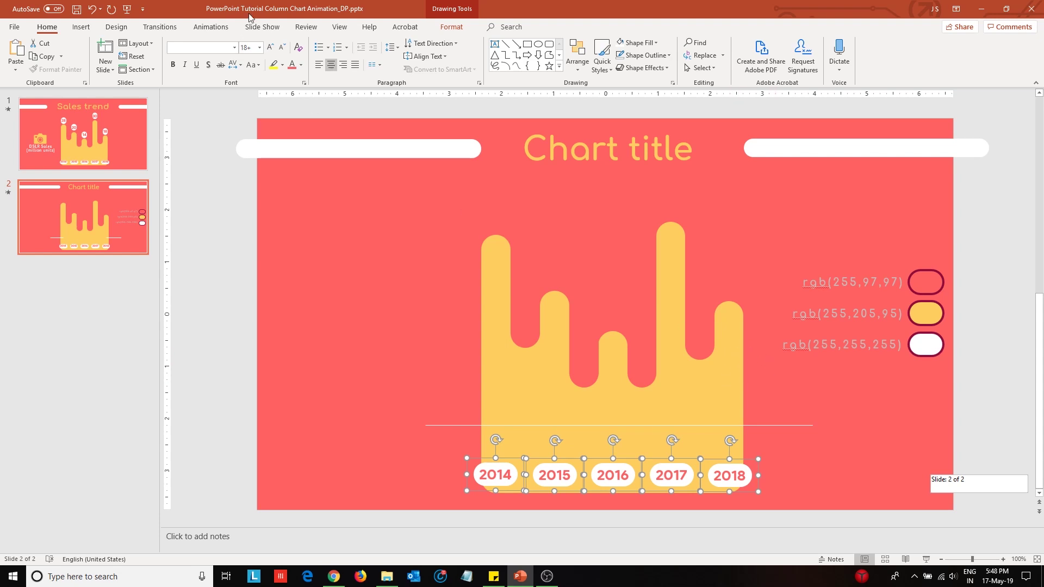
Step: Give the year labels a Peek In entrance animation and choose its direction
{"action": "left_click", "coordinate": [161, 27]}
{"action": "left_click", "coordinate": [211, 26]}
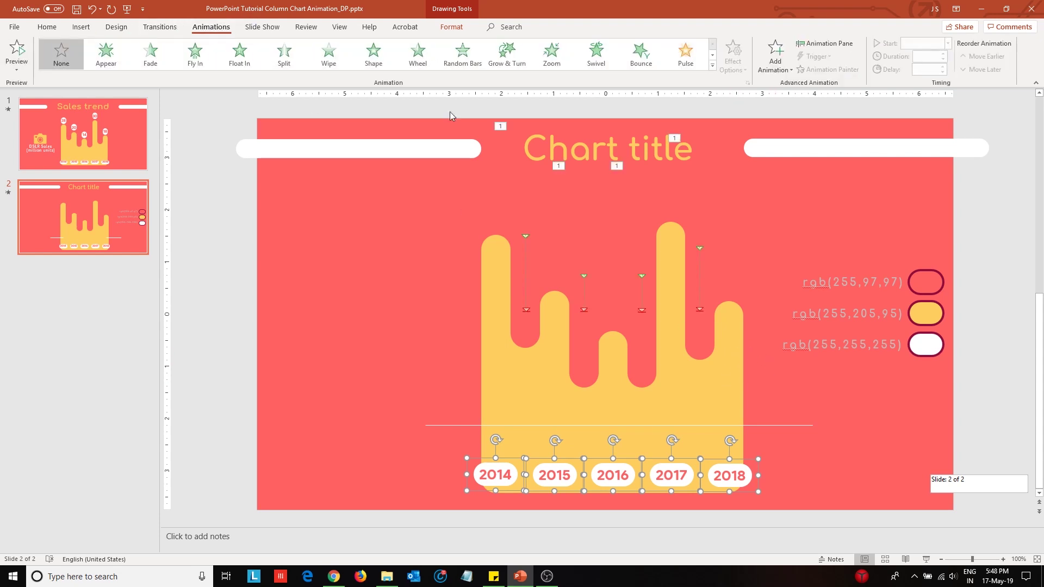
{"action": "left_click", "coordinate": [712, 66]}
{"action": "left_click", "coordinate": [55, 282]}
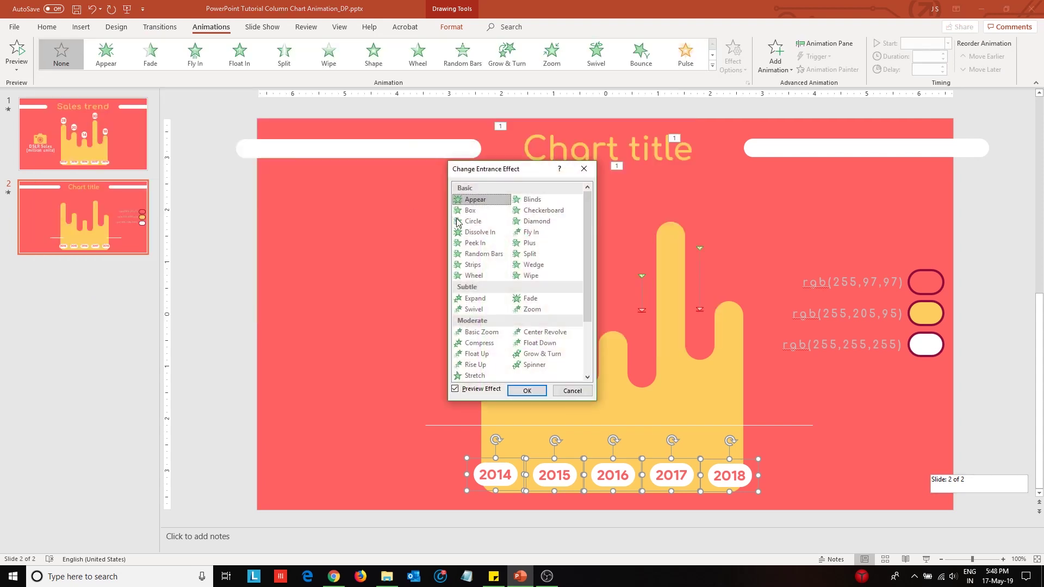
{"action": "left_click", "coordinate": [474, 242]}
{"action": "left_click", "coordinate": [527, 391]}
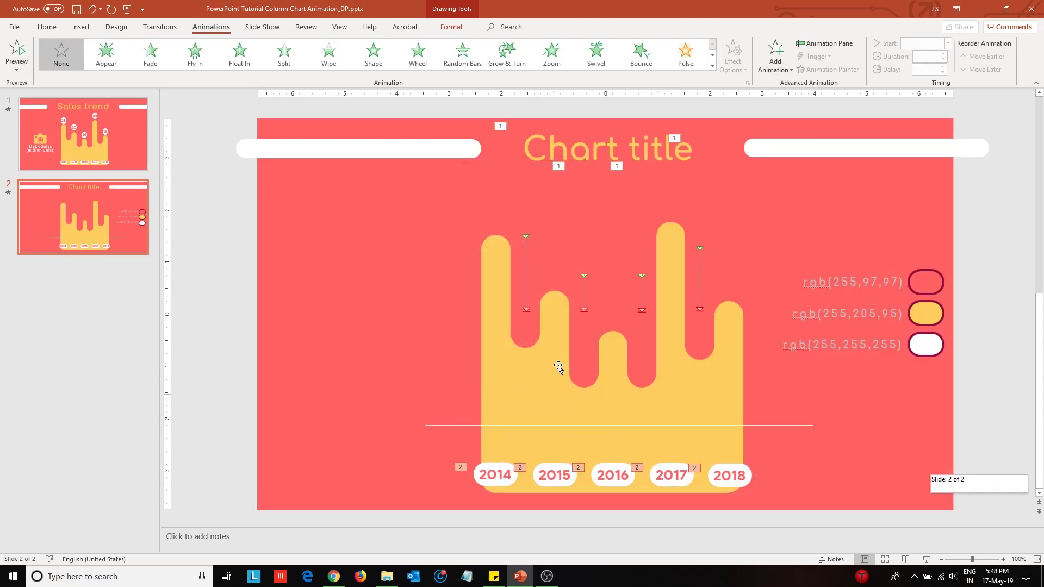
{"action": "left_click", "coordinate": [733, 57]}
{"action": "left_click", "coordinate": [750, 120]}
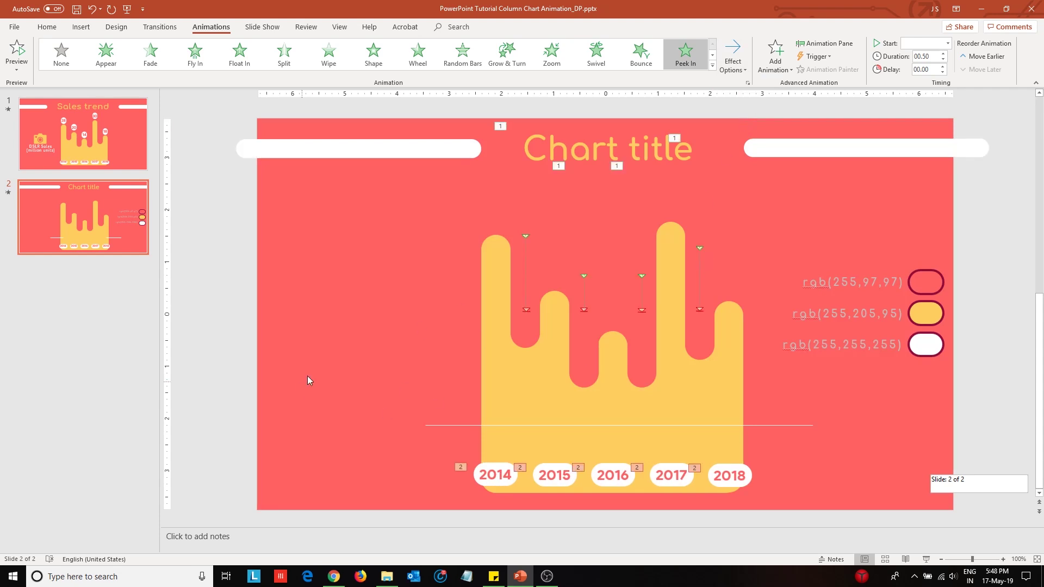
{"action": "left_click", "coordinate": [503, 476]}
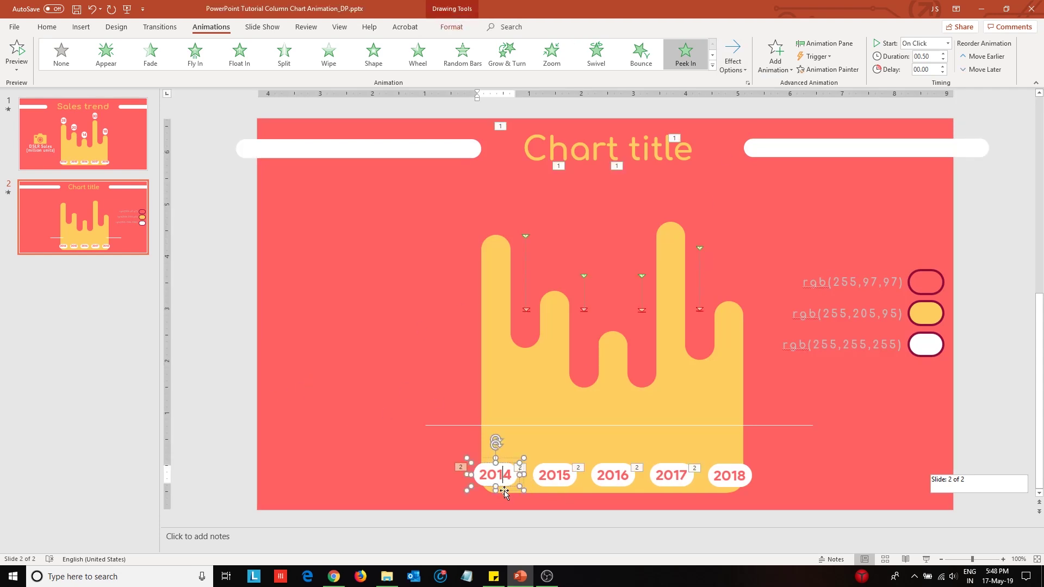
{"action": "left_click", "coordinate": [82, 27]}
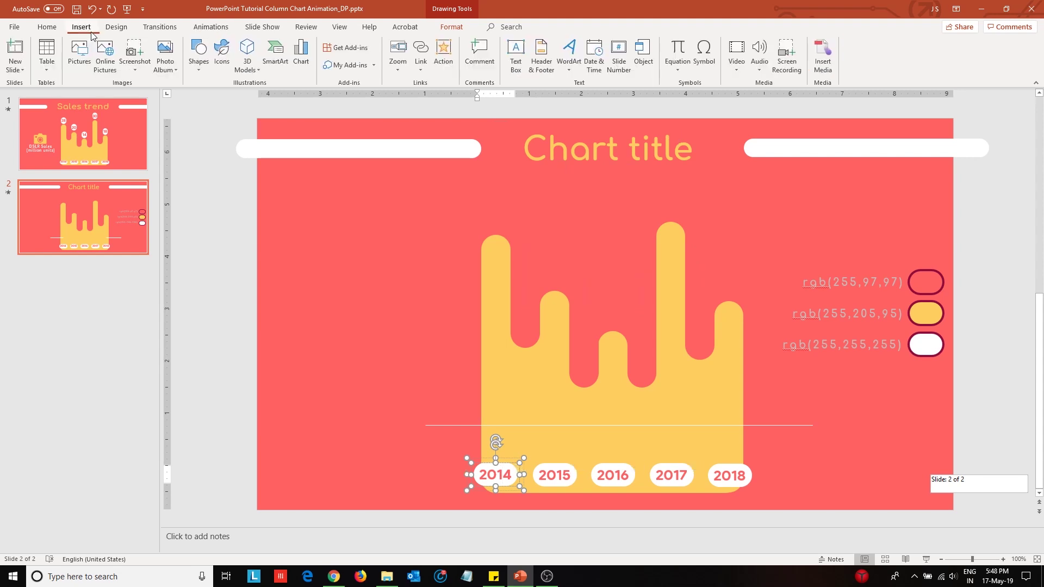
Step: Draw an oval and size it 0.7" high by 0.55" wide
{"action": "left_click", "coordinate": [207, 78]}
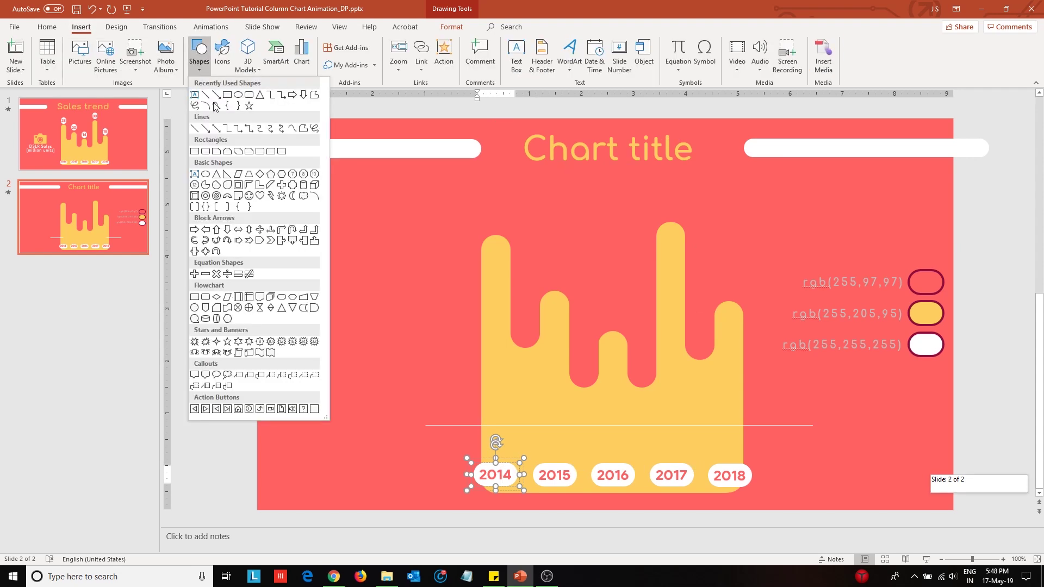
{"action": "left_click", "coordinate": [210, 154]}
{"action": "left_click_drag", "start_coordinate": [409, 218], "coordinate": [446, 261]}
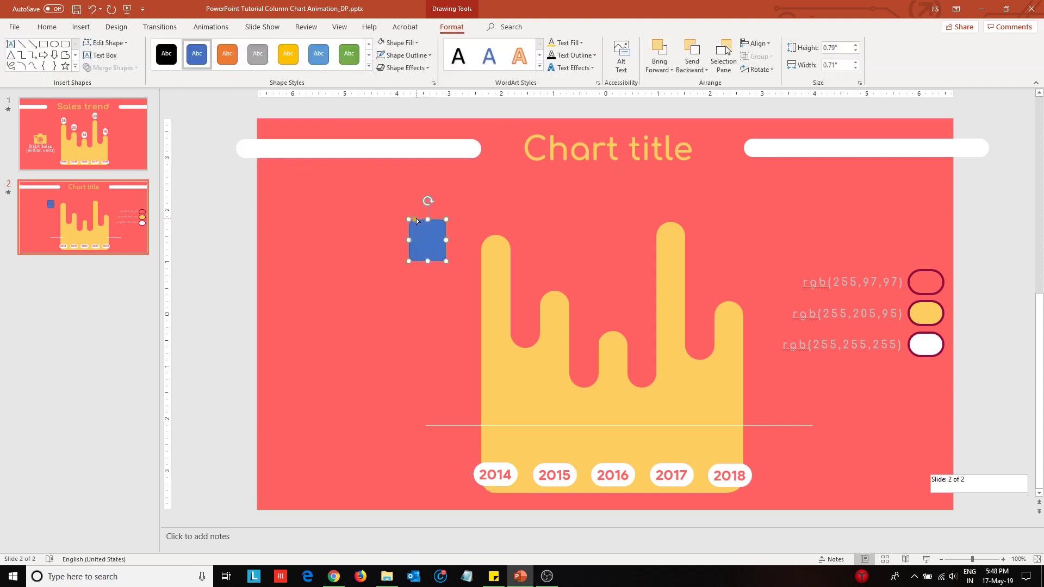
{"action": "left_click", "coordinate": [843, 48]}
{"action": "type", "text": "0.7"}
{"action": "key", "text": "Tab"}
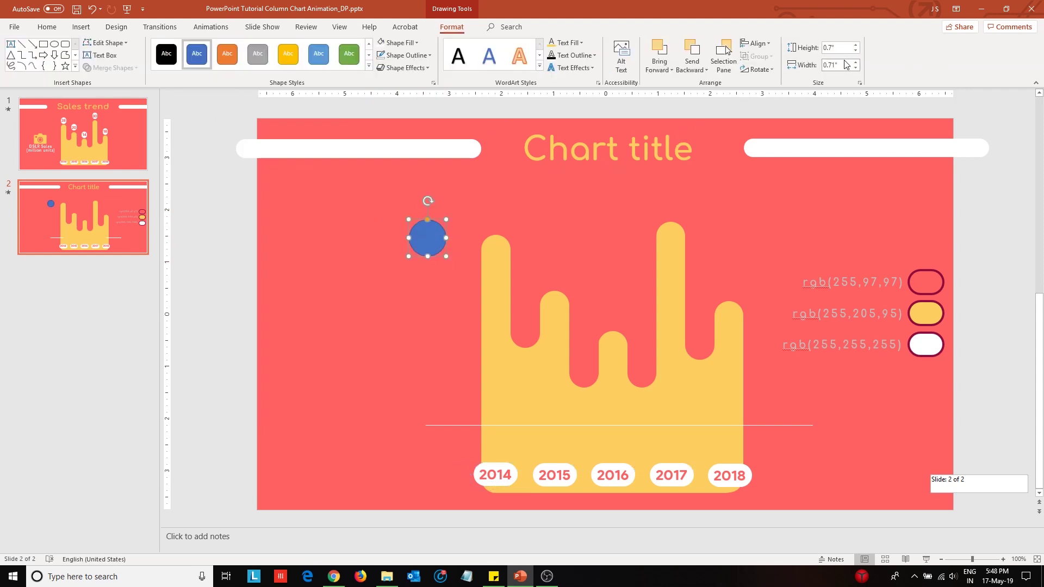
{"action": "type", "text": "0.55"}
{"action": "key", "text": "Return"}
Step: Place the oval just above the 2017 column, fill it white and remove its outline
{"action": "left_click_drag", "start_coordinate": [411, 245], "coordinate": [666, 199]}
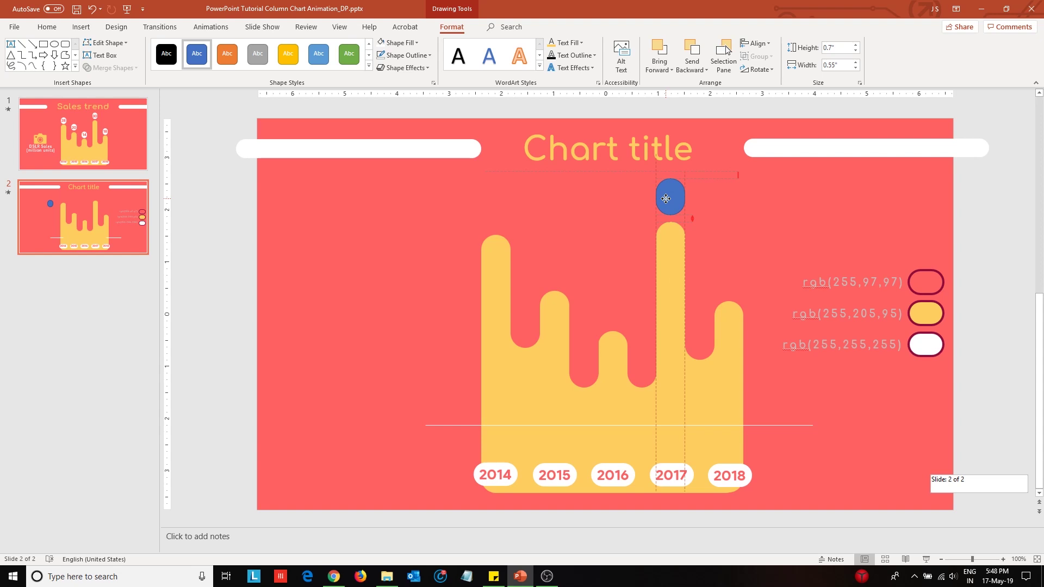
{"action": "left_click_drag", "start_coordinate": [666, 198], "coordinate": [666, 198]}
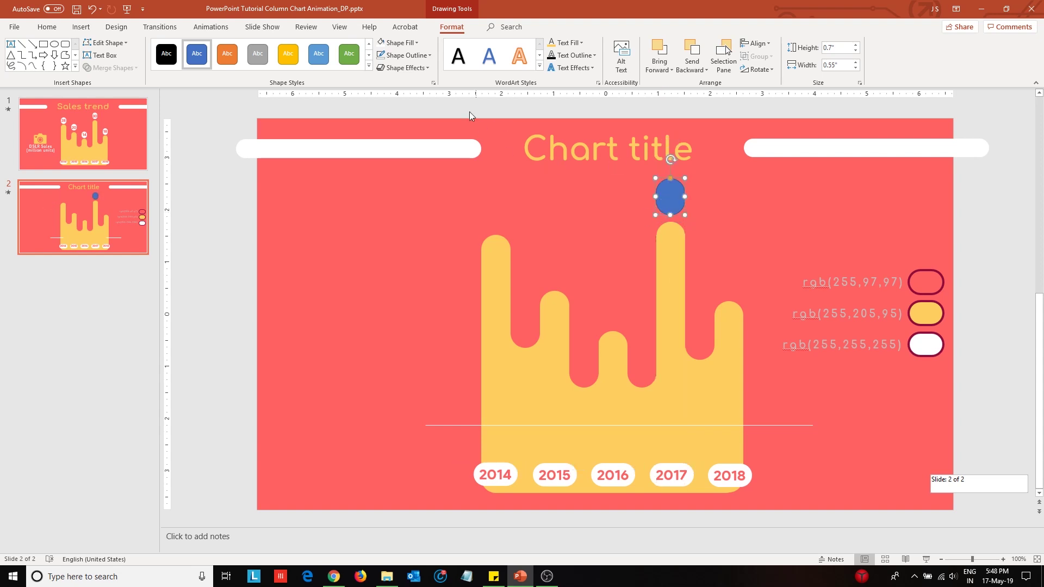
{"action": "left_click", "coordinate": [396, 43]}
{"action": "left_click", "coordinate": [385, 62]}
{"action": "left_click", "coordinate": [403, 54]}
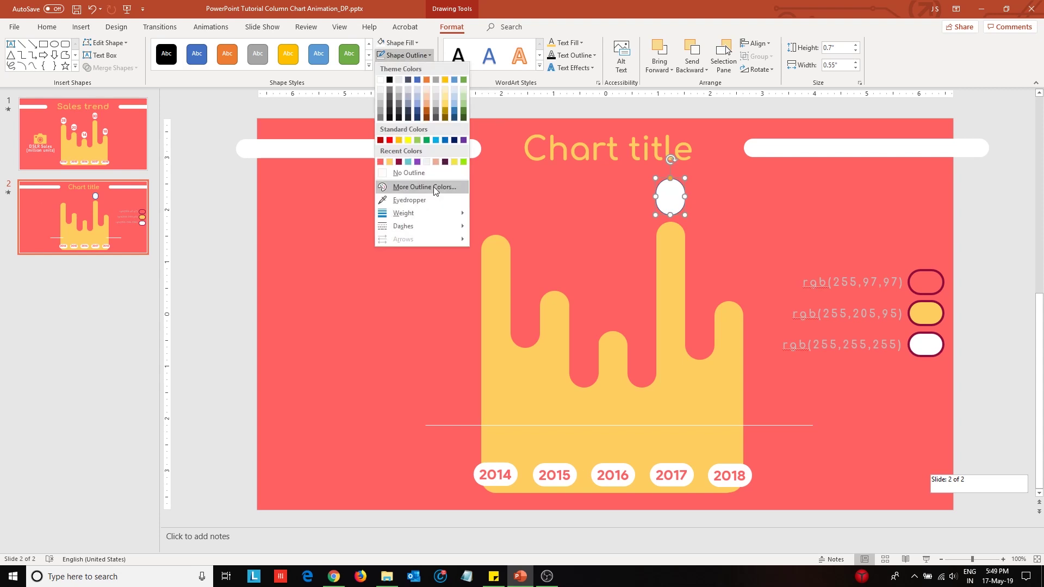
{"action": "left_click", "coordinate": [395, 173]}
{"action": "left_click", "coordinate": [81, 28]}
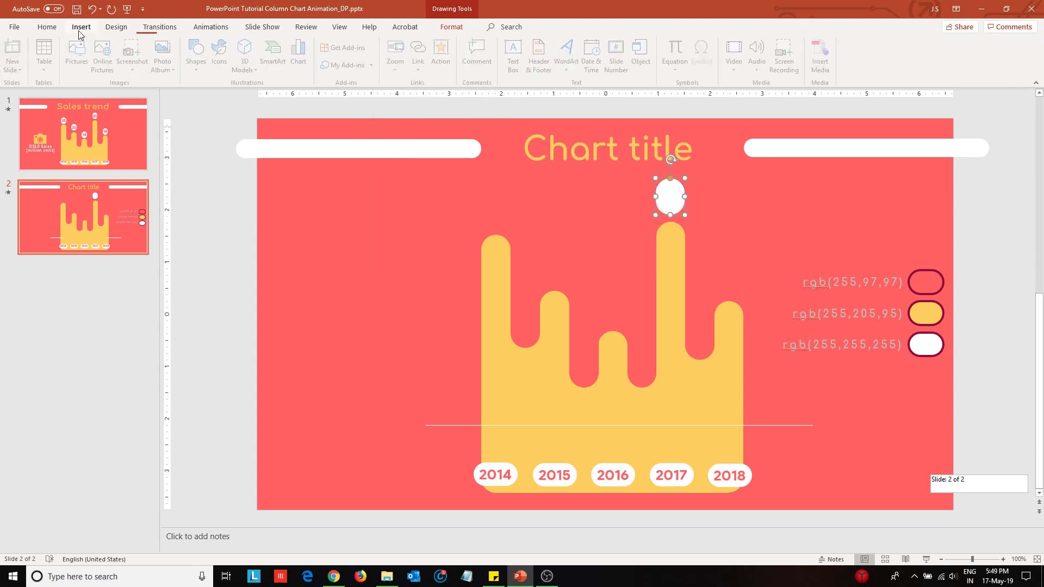
Step: Add a centred '30' label over the oval in bold 28 pt Product Sans
{"action": "left_click", "coordinate": [516, 55]}
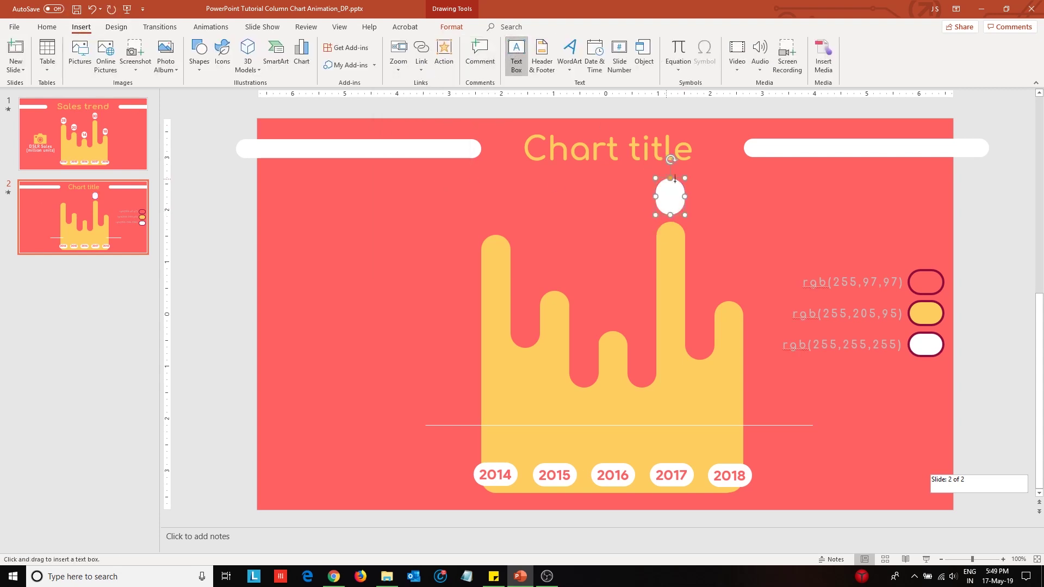
{"action": "left_click_drag", "start_coordinate": [646, 188], "coordinate": [694, 209]}
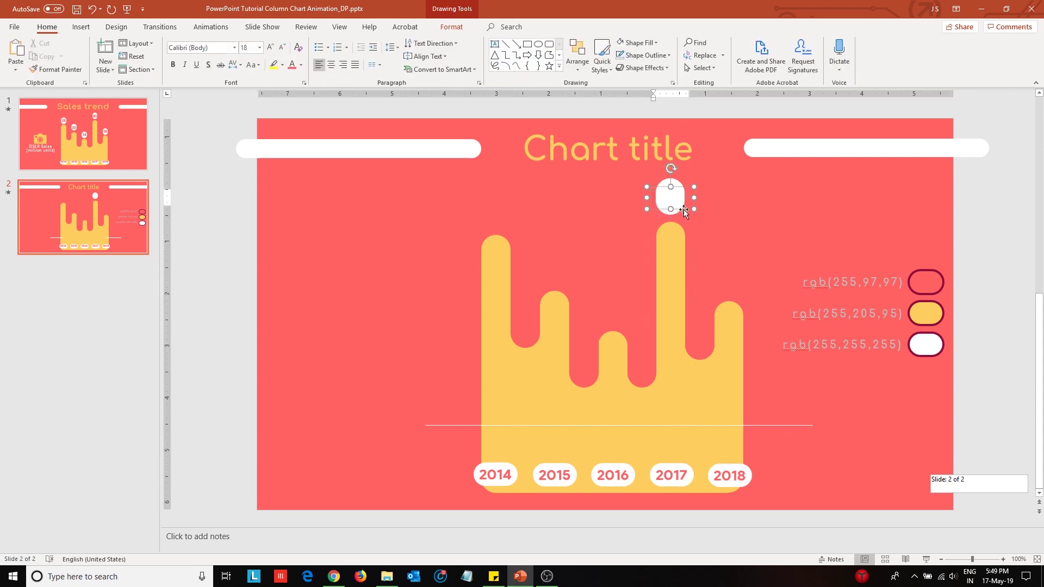
{"action": "type", "text": "30"}
{"action": "left_click", "coordinate": [654, 207]}
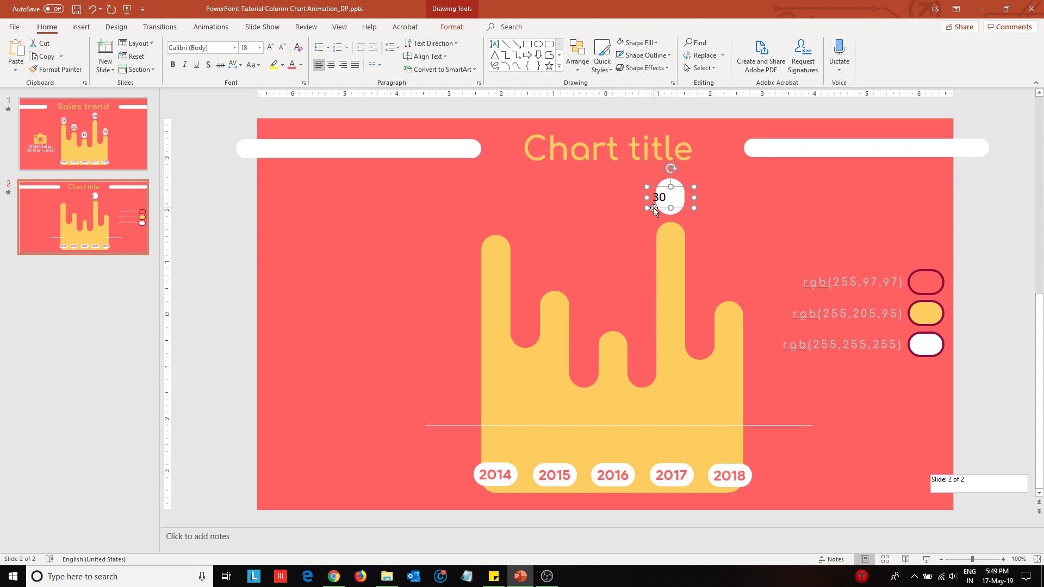
{"action": "left_click", "coordinate": [331, 65]}
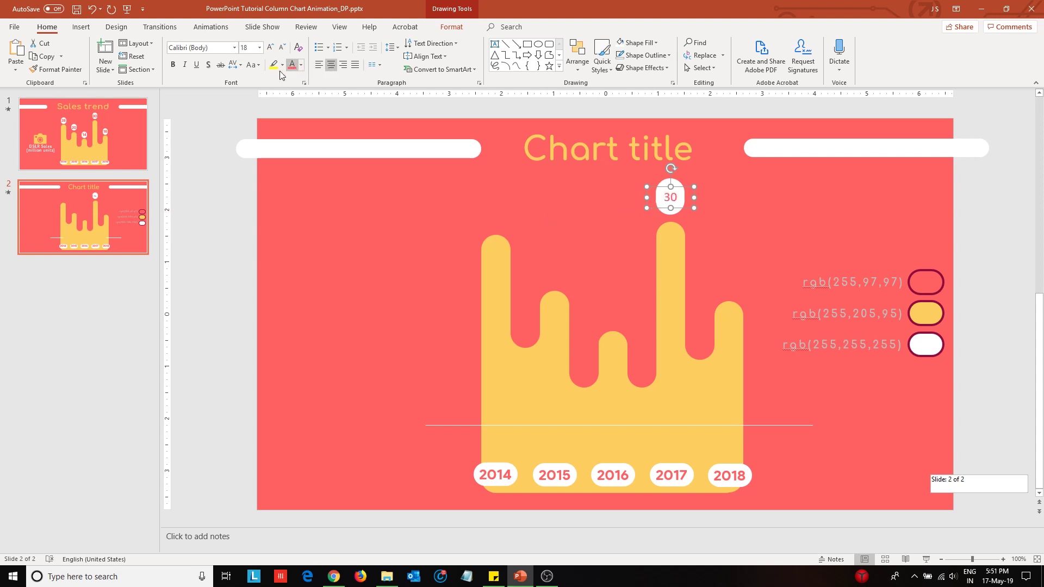
{"action": "left_click", "coordinate": [173, 65]}
{"action": "left_click", "coordinate": [197, 49]}
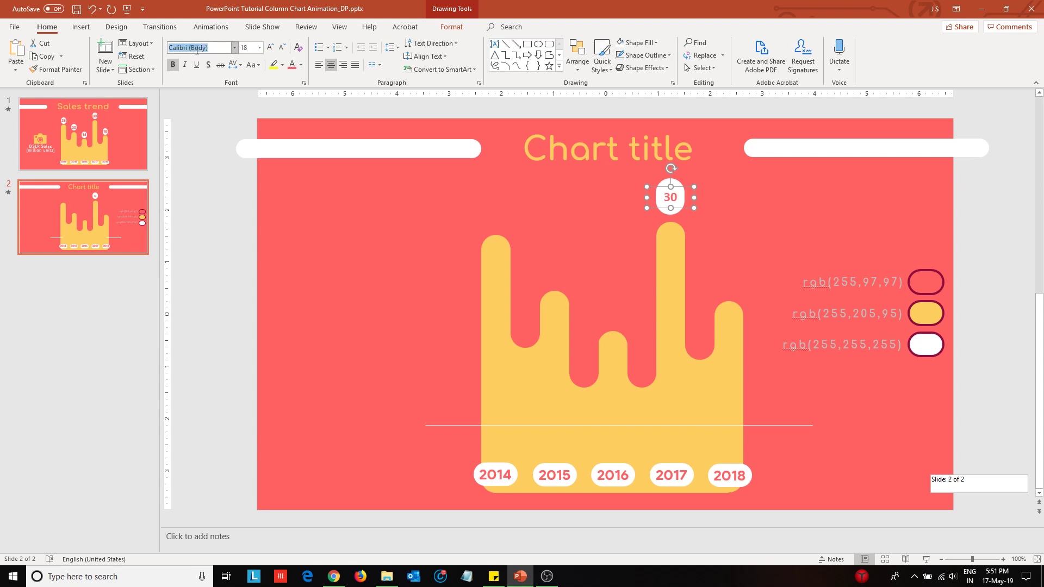
{"action": "type", "text": "Product Sans"}
{"action": "key", "text": "Return"}
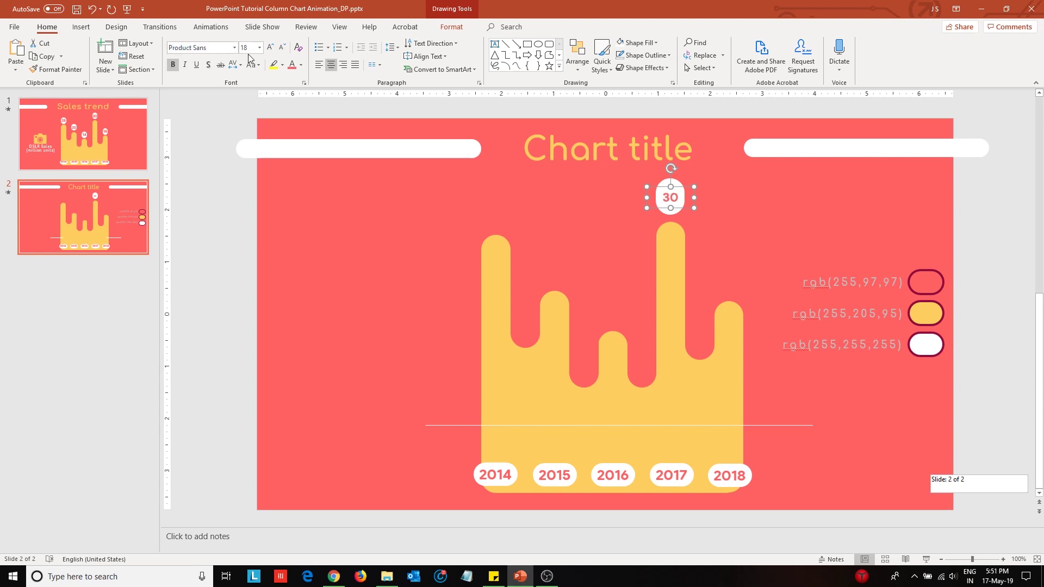
{"action": "left_click", "coordinate": [268, 50]}
{"action": "left_click", "coordinate": [267, 50]}
{"action": "left_click", "coordinate": [267, 50]}
{"action": "key", "text": "Up"}
{"action": "key", "text": "Up"}
{"action": "key", "text": "Up"}
{"action": "key", "text": "ctrl+Down"}
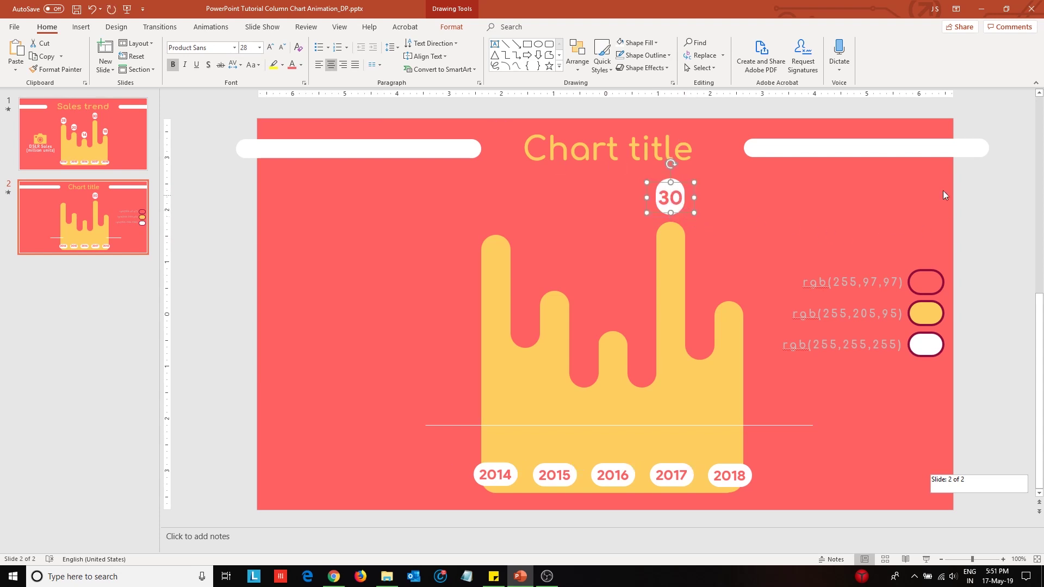
Step: Group the 30 label with its oval and duplicate the bubble above the 2018 column
{"action": "left_click_drag", "start_coordinate": [729, 237], "coordinate": [646, 177]}
{"action": "key", "text": "ctrl+g"}
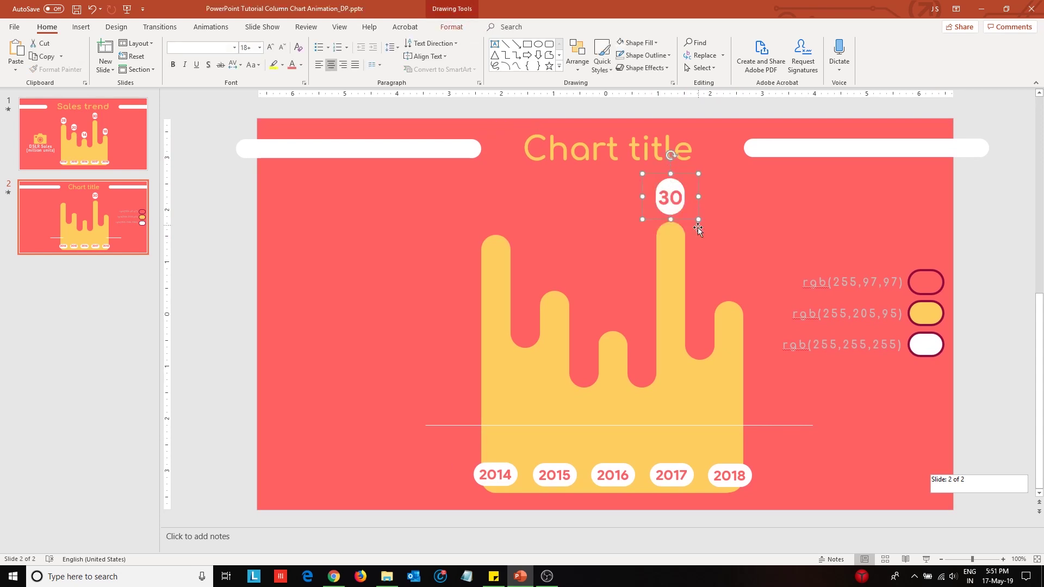
{"action": "key", "text": "ctrl+d"}
{"action": "left_click_drag", "start_coordinate": [694, 228], "coordinate": [745, 297]}
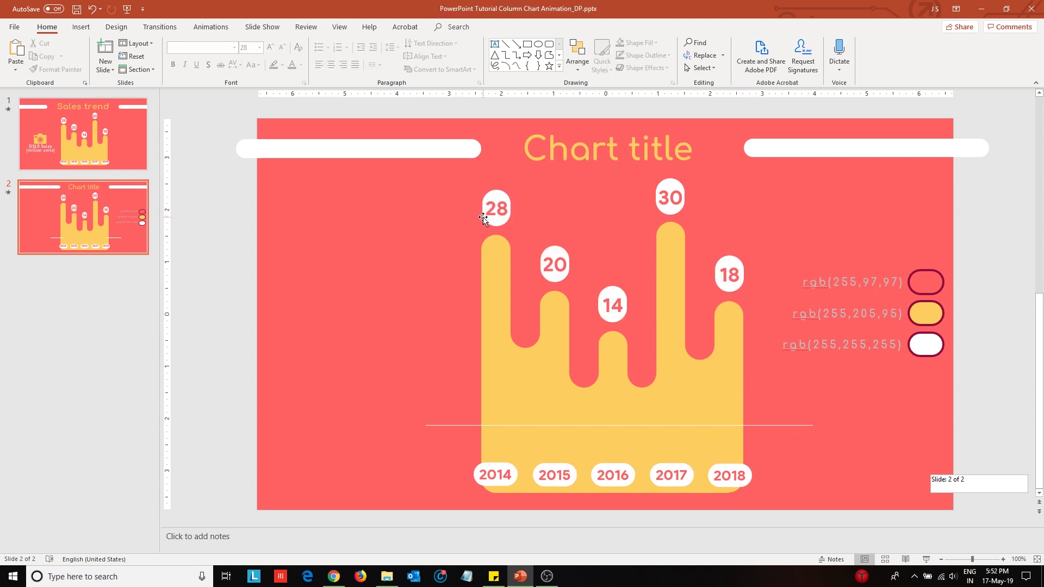
Step: Apply a Peek In entrance effect to all five bubbles (28, 20, 14, 30, 18)
{"action": "left_click", "coordinate": [494, 208]}
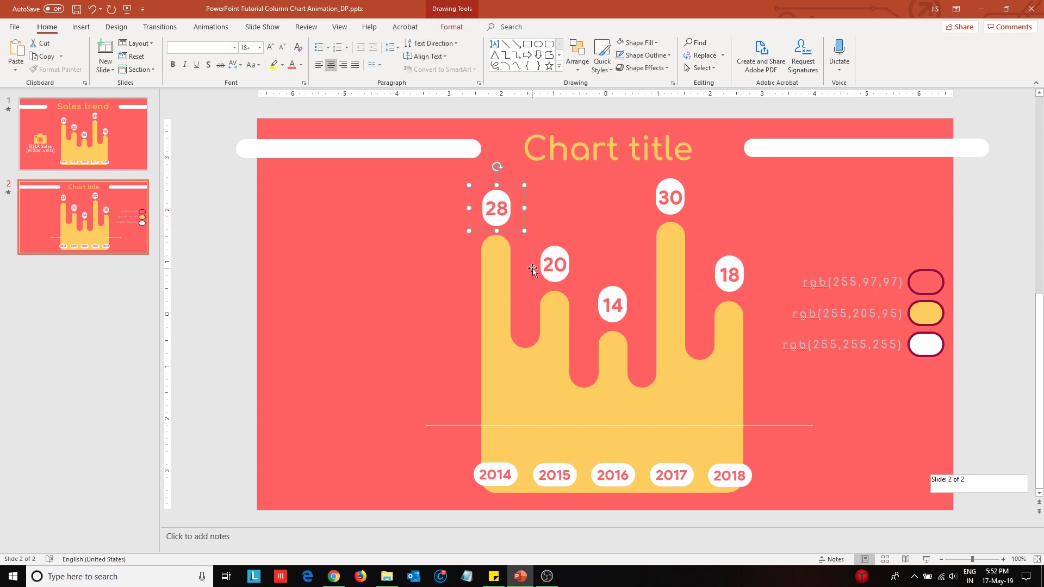
{"action": "left_click", "coordinate": [563, 256], "text": "shift"}
{"action": "left_click", "coordinate": [614, 298], "text": "shift"}
{"action": "left_click", "coordinate": [670, 199], "text": "shift"}
{"action": "left_click", "coordinate": [728, 274], "text": "shift"}
{"action": "left_click", "coordinate": [211, 27]}
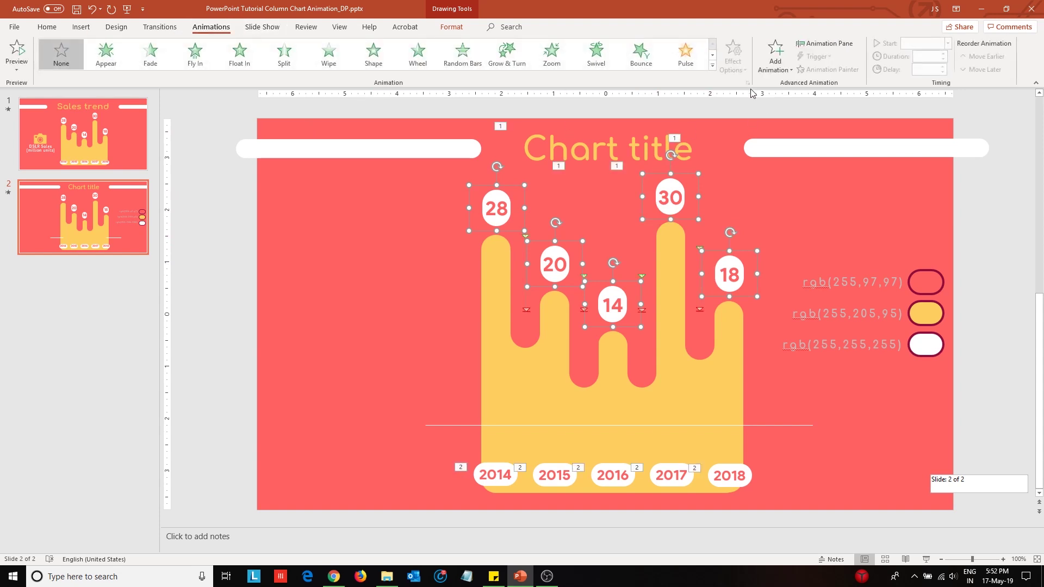
{"action": "left_click", "coordinate": [715, 78]}
{"action": "left_click", "coordinate": [132, 284]}
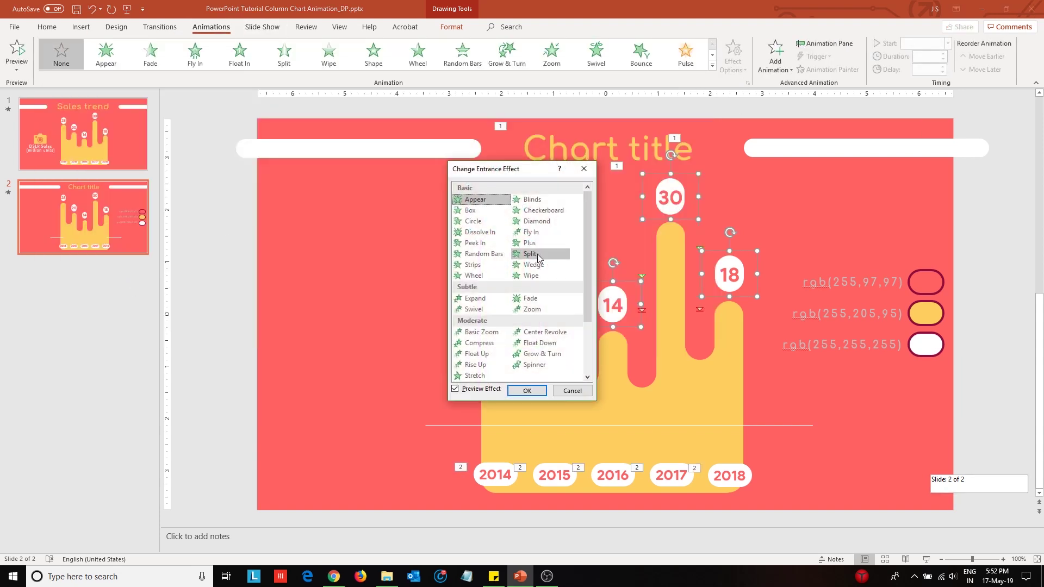
{"action": "left_click", "coordinate": [475, 242]}
{"action": "left_click", "coordinate": [526, 390]}
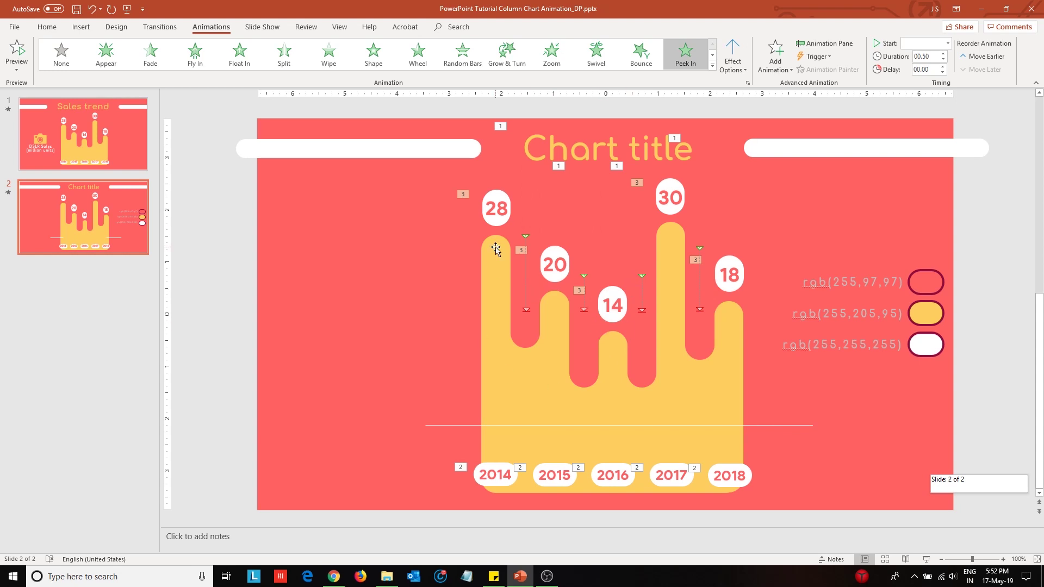
Step: Select the five value bubbles and move them down onto the columns
{"action": "left_click", "coordinate": [47, 27]}
{"action": "left_click", "coordinate": [336, 257]}
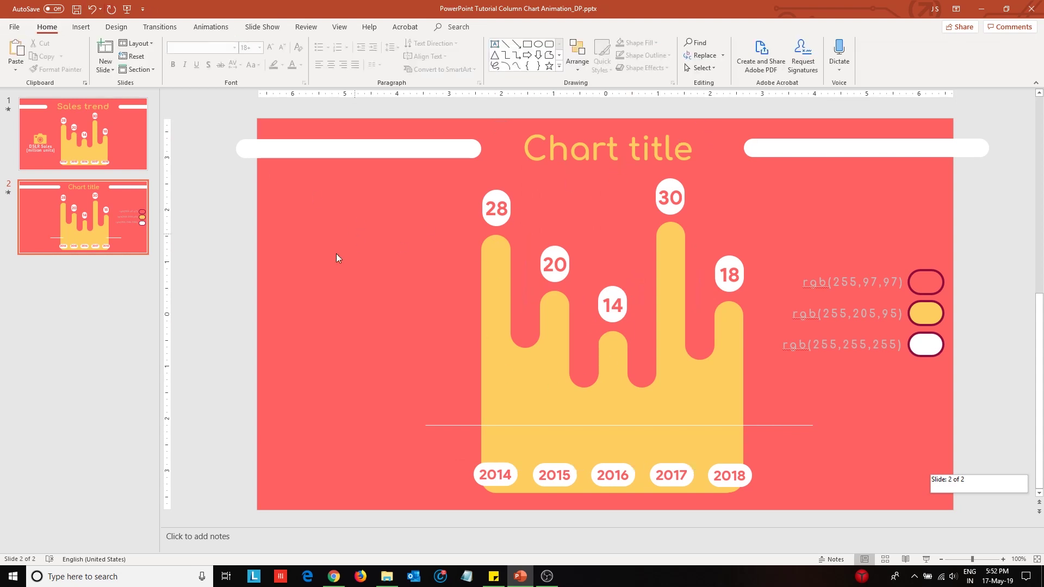
{"action": "left_click", "coordinate": [493, 224]}
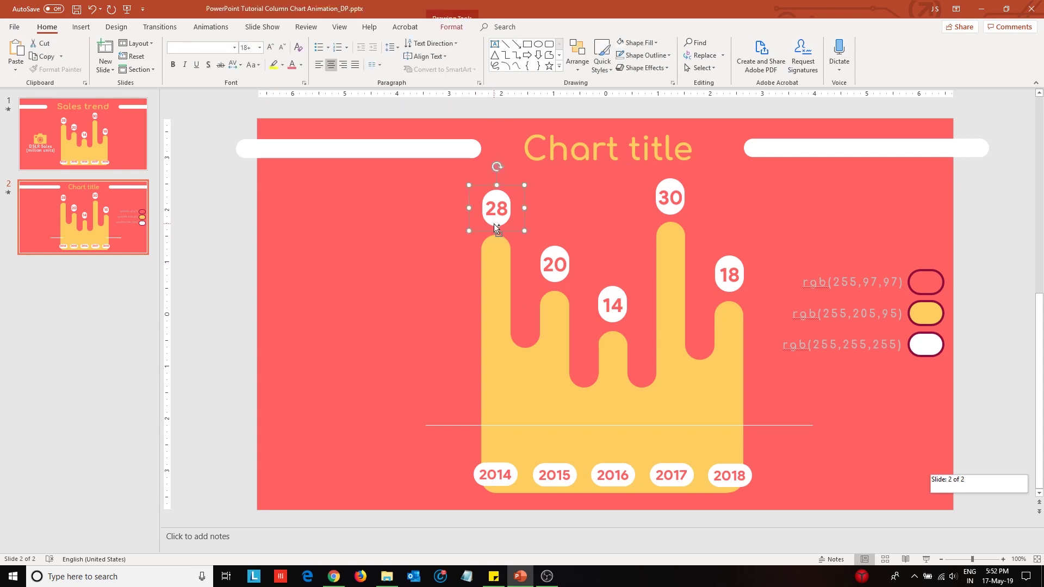
{"action": "left_click", "coordinate": [552, 271], "text": "shift"}
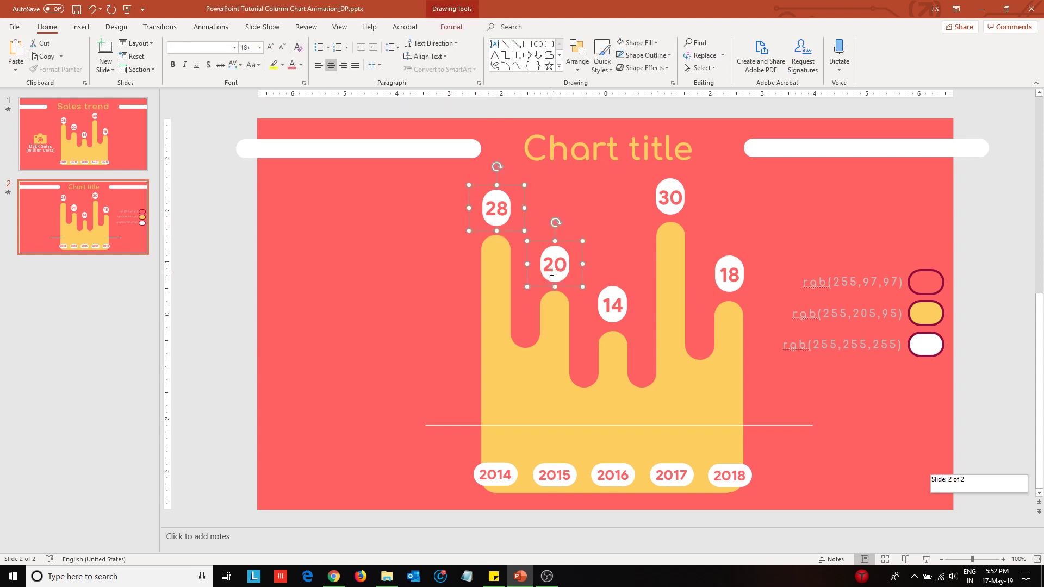
{"action": "left_click", "coordinate": [724, 281], "text": "shift"}
{"action": "left_click_drag", "start_coordinate": [756, 269], "coordinate": [756, 289]}
Step: Send the bubbles behind the yellow columns and nudge them up to rest on the peaks
{"action": "left_click", "coordinate": [463, 28]}
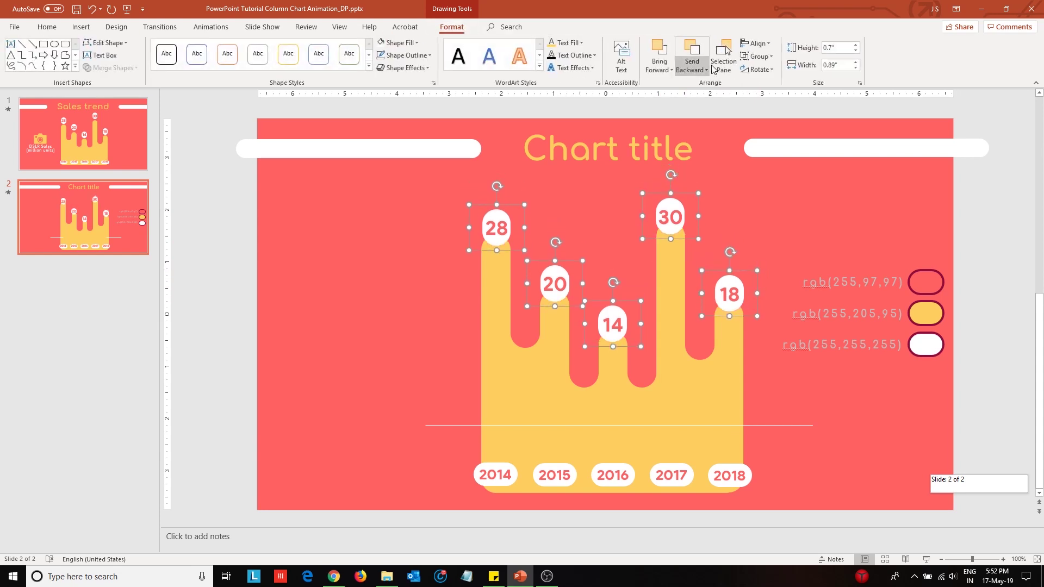
{"action": "left_click", "coordinate": [694, 53]}
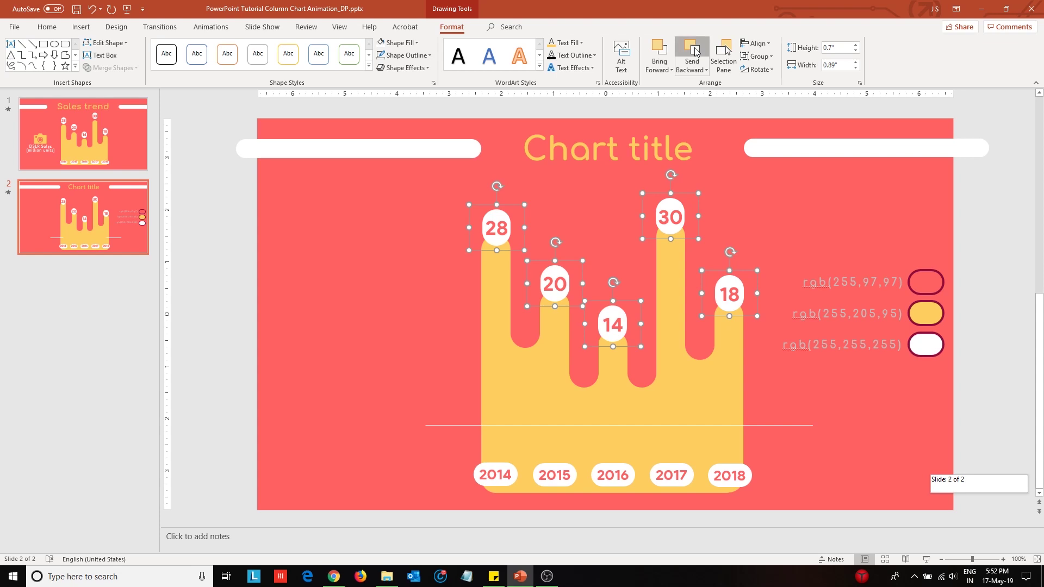
{"action": "left_click", "coordinate": [694, 52]}
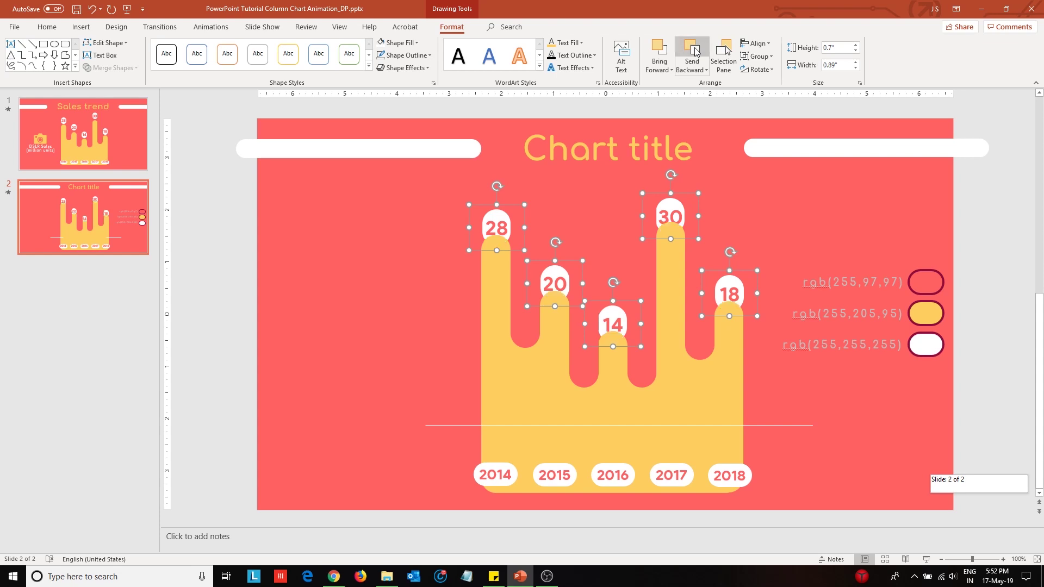
{"action": "key", "text": "Up"}
{"action": "key", "text": "Up"}
{"action": "key", "text": "Up"}
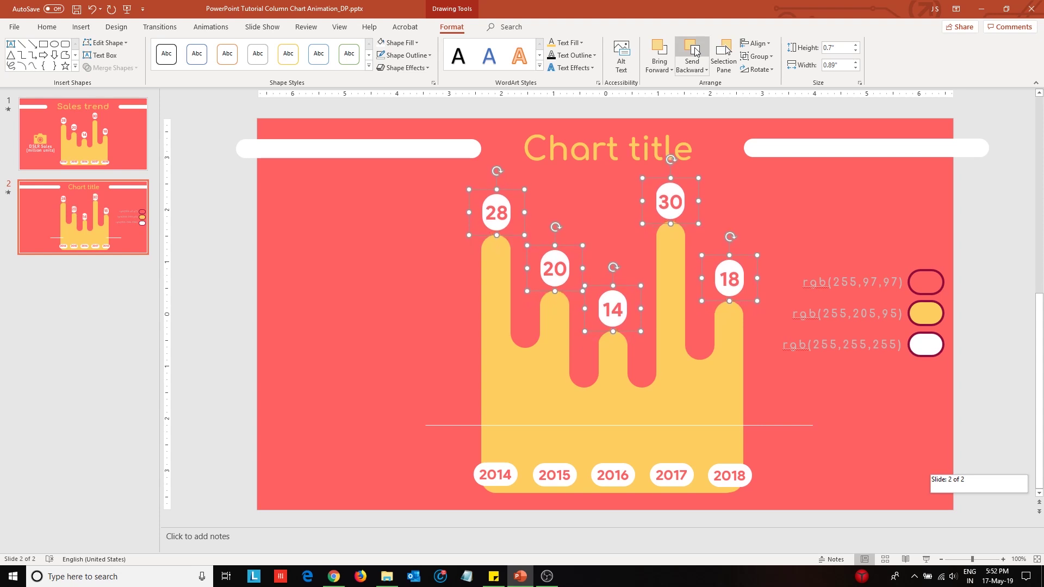
{"action": "key", "text": "Up"}
{"action": "key", "text": "ctrl+Down"}
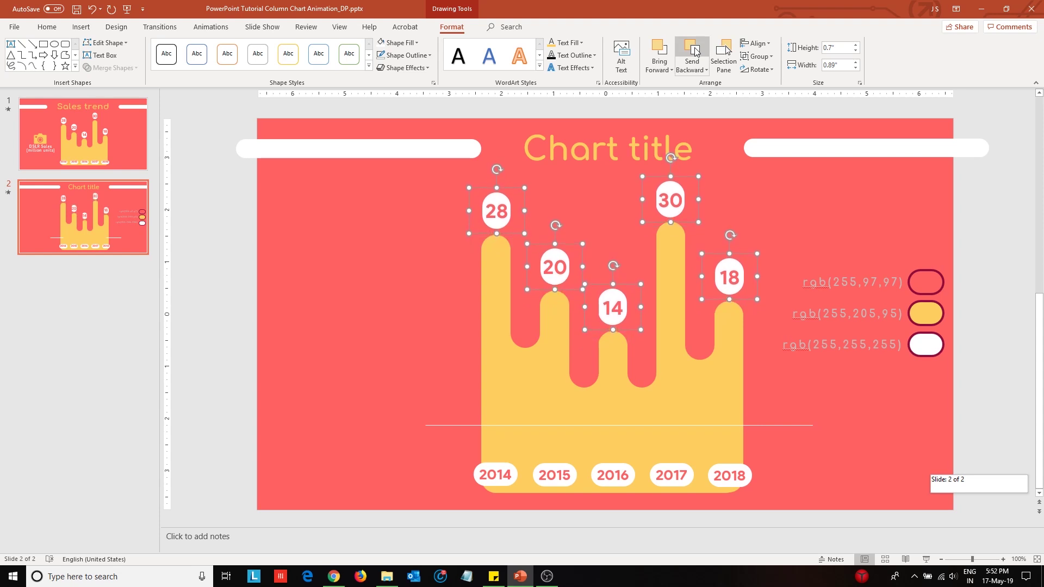
{"action": "key", "text": "Up"}
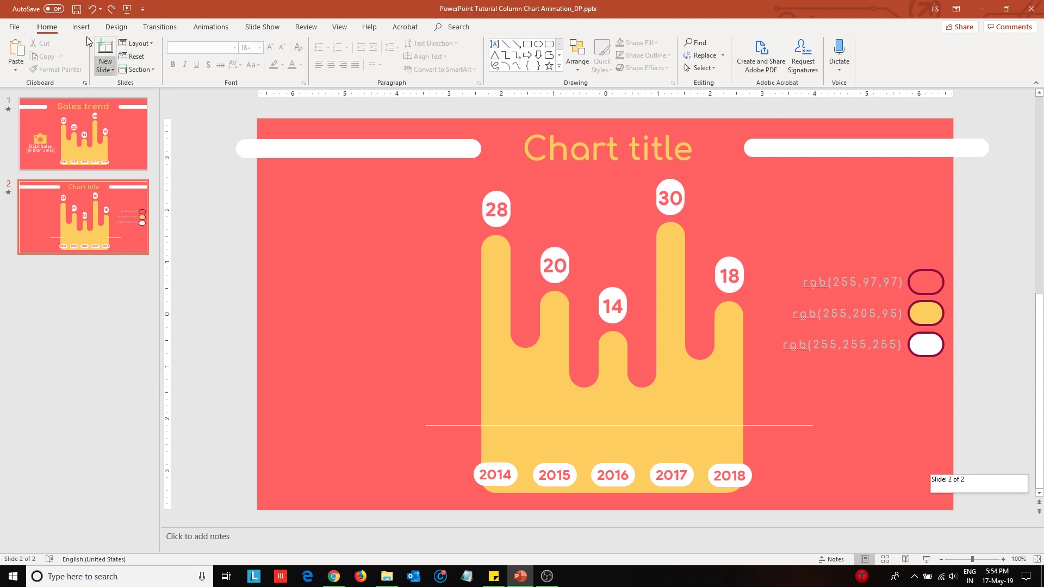
{"action": "left_click", "coordinate": [81, 27]}
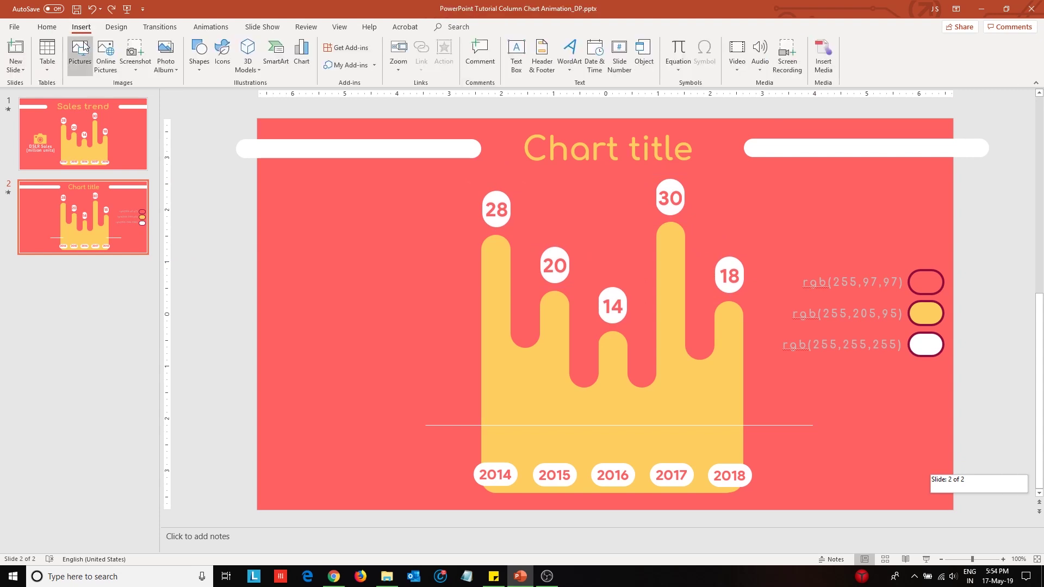
Step: Insert the camera icon from the Technology and electronics icons
{"action": "left_click", "coordinate": [219, 55]}
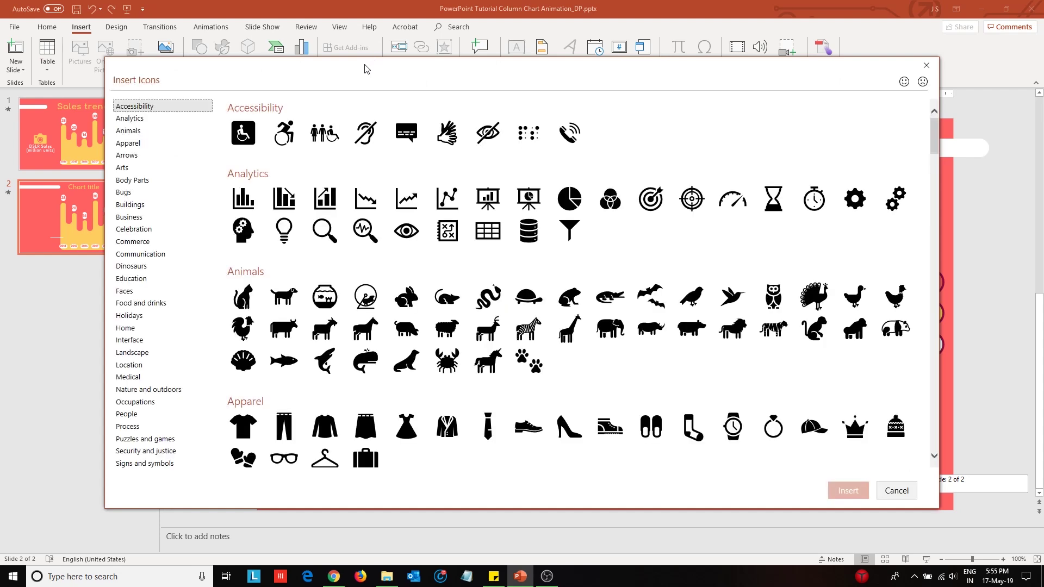
{"action": "scroll", "coordinate": [510, 255], "scroll_direction": "down", "scroll_amount": 10}
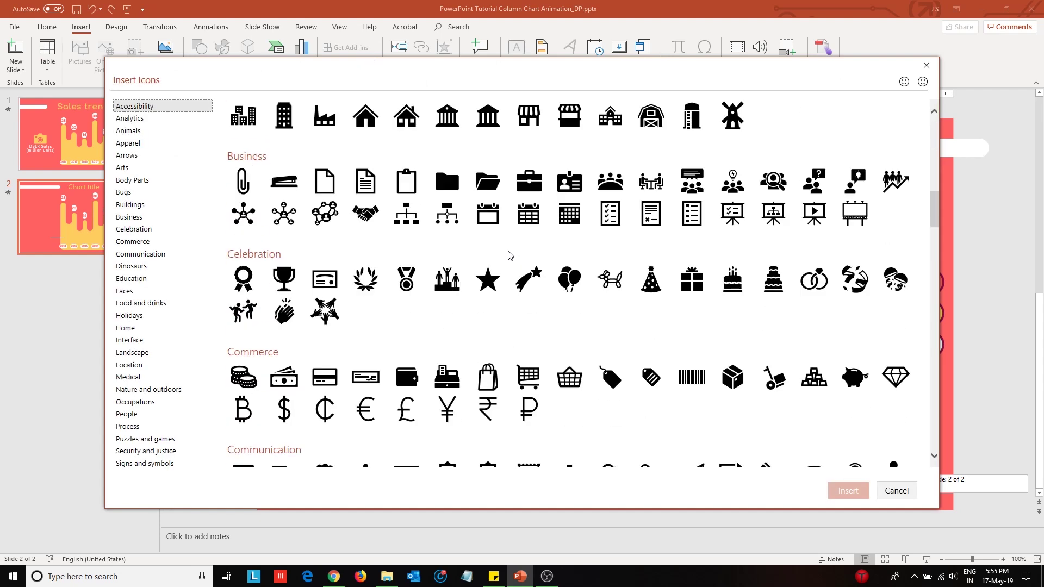
{"action": "scroll", "coordinate": [510, 255], "scroll_direction": "down", "scroll_amount": 6}
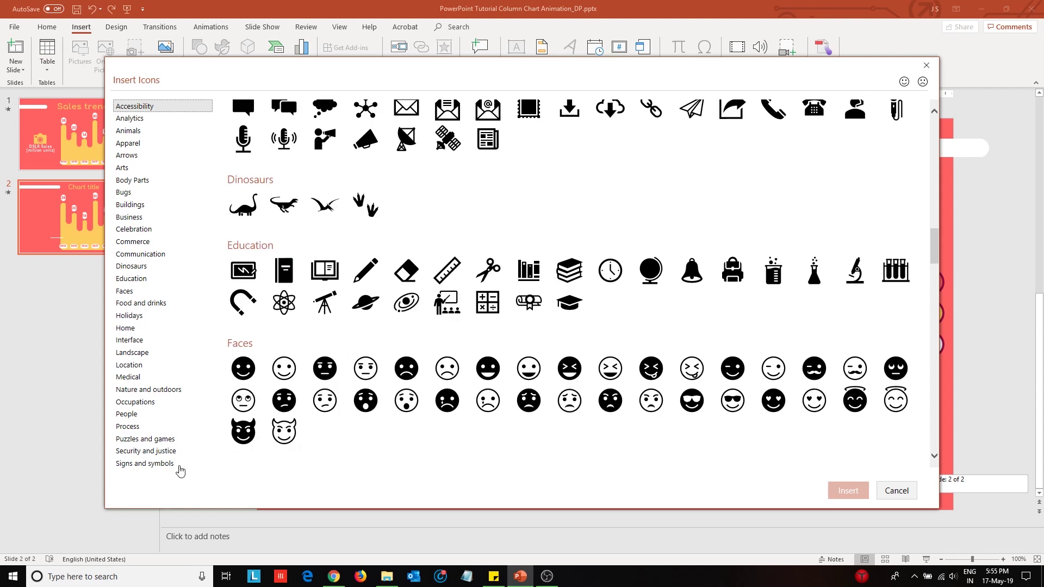
{"action": "scroll", "coordinate": [174, 435], "scroll_direction": "down", "scroll_amount": 3}
{"action": "left_click", "coordinate": [139, 425]}
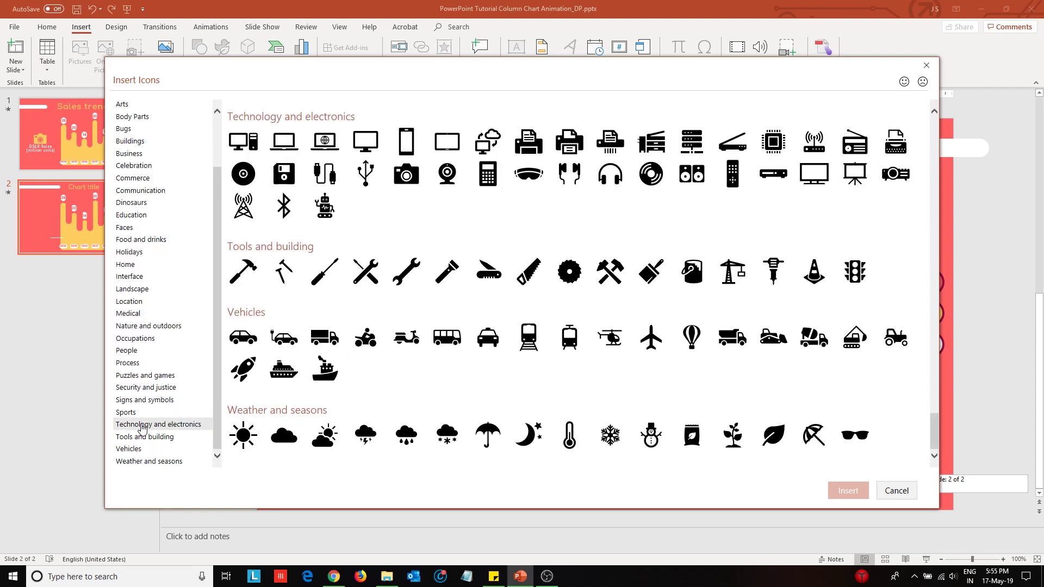
{"action": "left_click", "coordinate": [400, 177]}
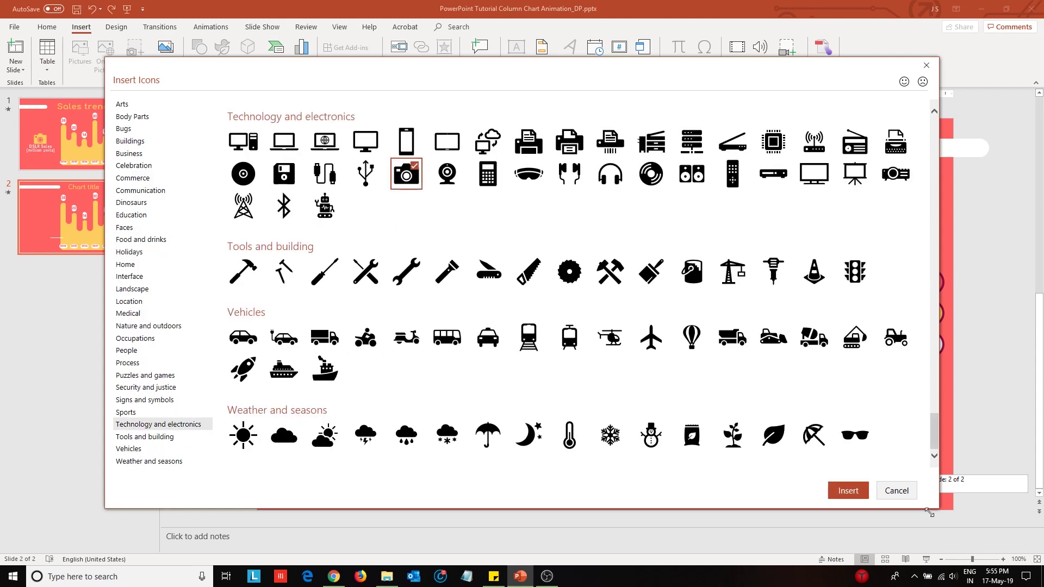
{"action": "left_click", "coordinate": [849, 491]}
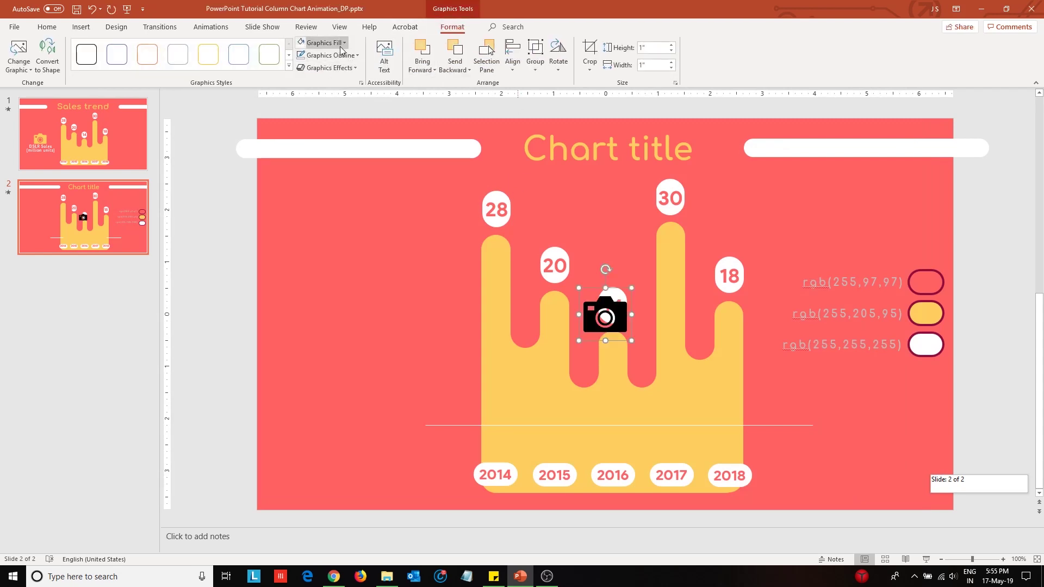
Step: Fill the camera icon light orange and move it to the slide's left side
{"action": "left_click", "coordinate": [340, 46]}
{"action": "left_click", "coordinate": [310, 149]}
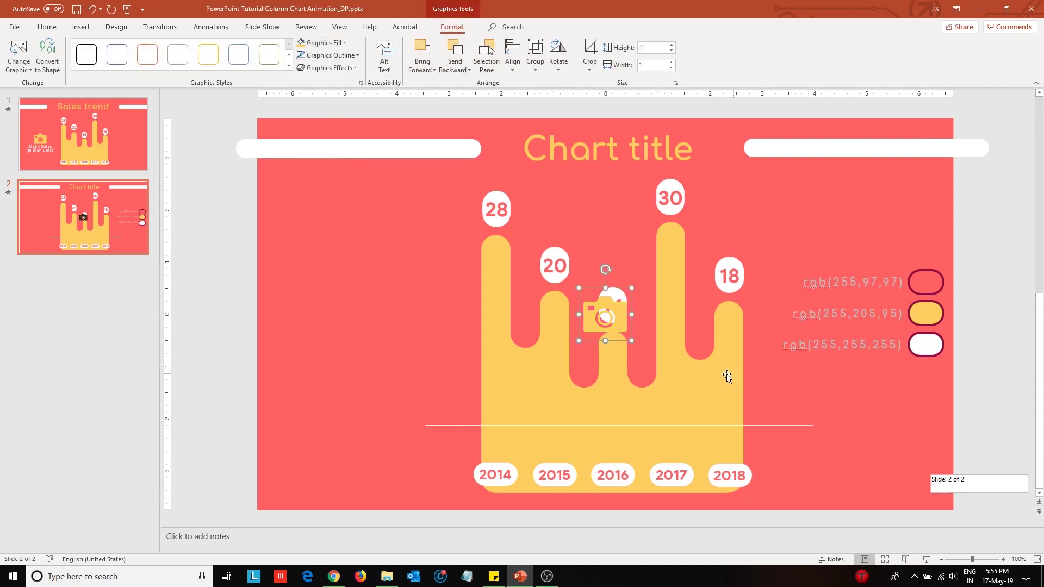
{"action": "left_click_drag", "start_coordinate": [616, 328], "coordinate": [382, 345]}
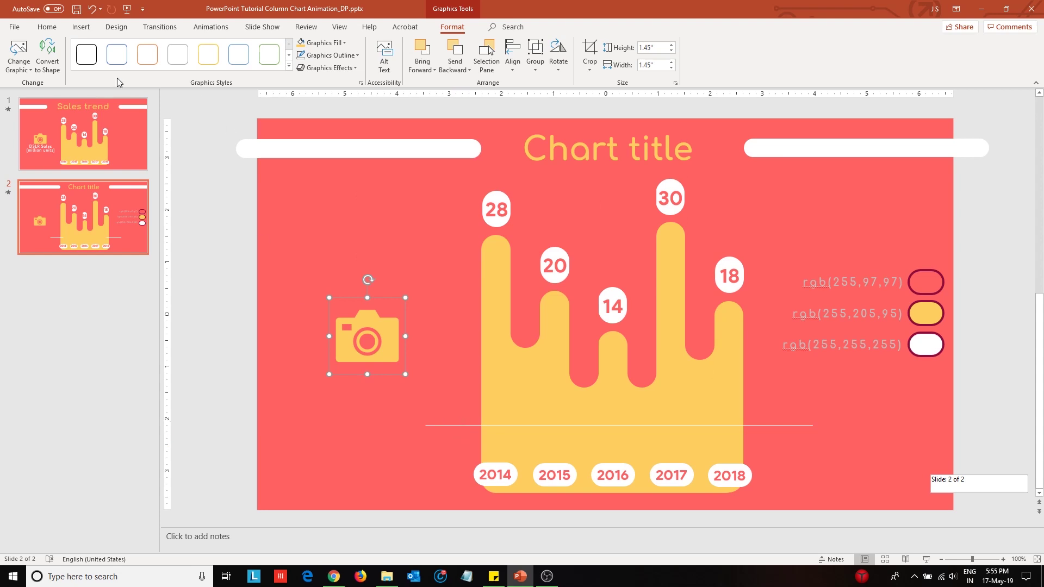
{"action": "left_click", "coordinate": [81, 27]}
Step: Draw a text box below the camera icon and type 'Subtitle'
{"action": "left_click", "coordinate": [516, 54]}
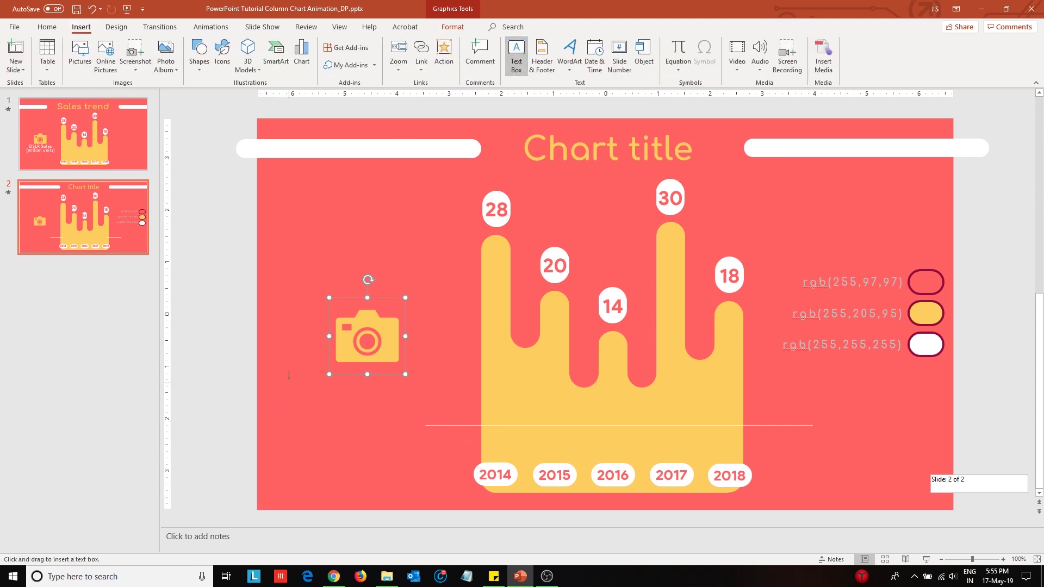
{"action": "left_click_drag", "start_coordinate": [291, 369], "coordinate": [451, 406]}
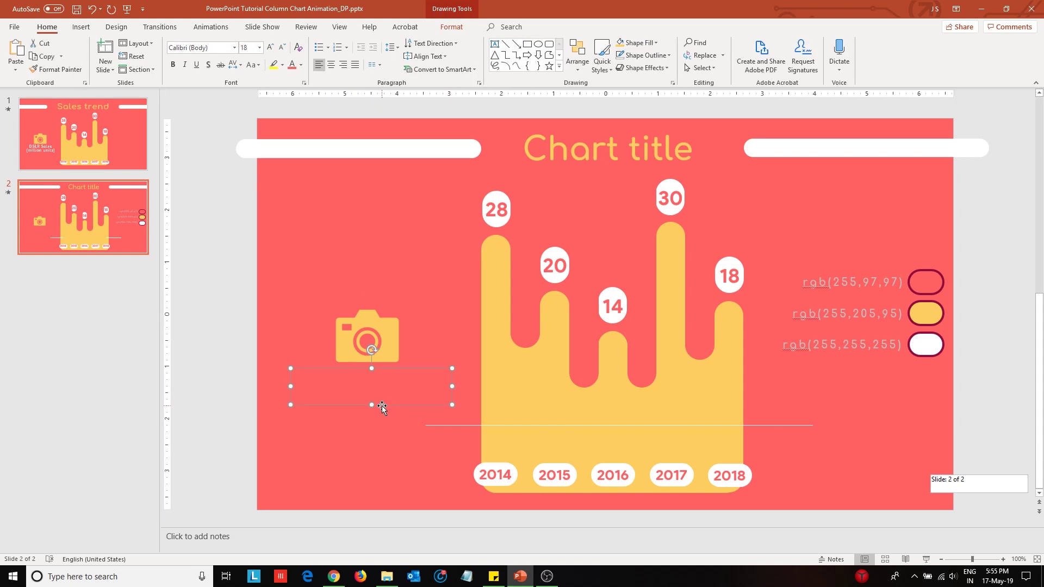
{"action": "left_click", "coordinate": [364, 387]}
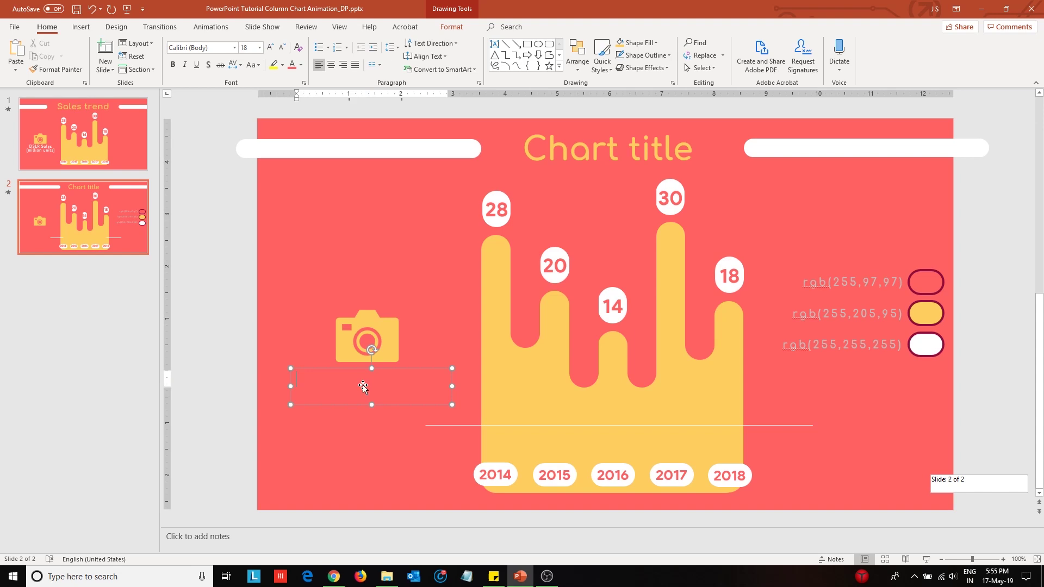
{"action": "type", "text": "Subtitle"}
Step: Format the subtitle as bold, white, centred 24 pt Comfortaa
{"action": "double_click", "coordinate": [345, 388]}
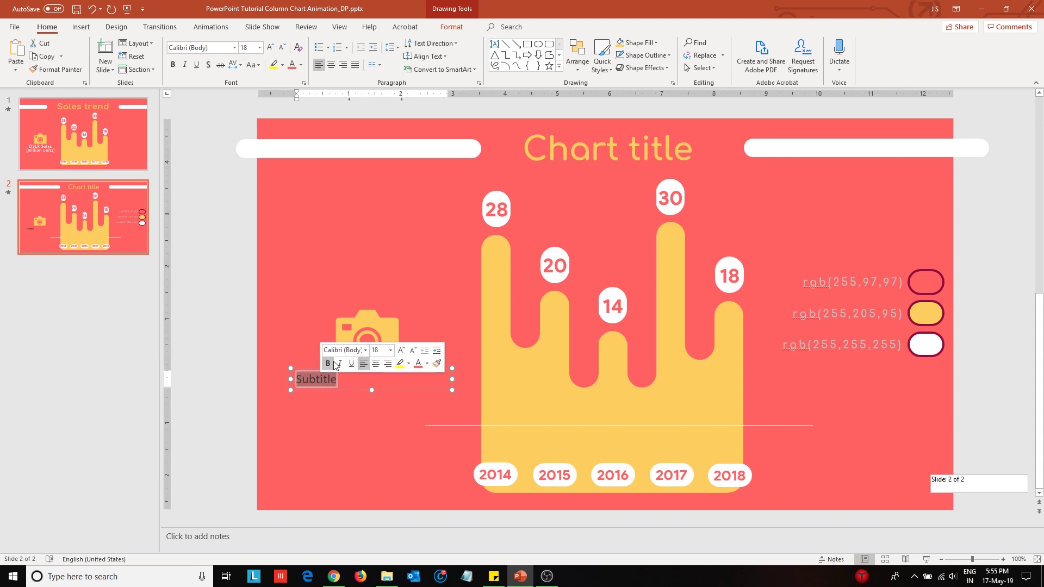
{"action": "left_click", "coordinate": [190, 49]}
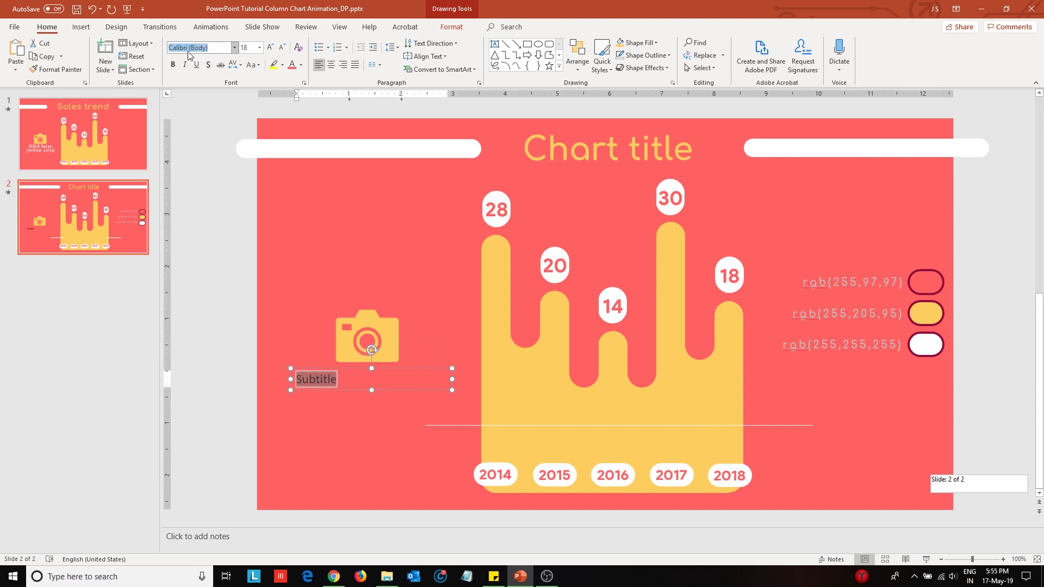
{"action": "key", "text": "Tab"}
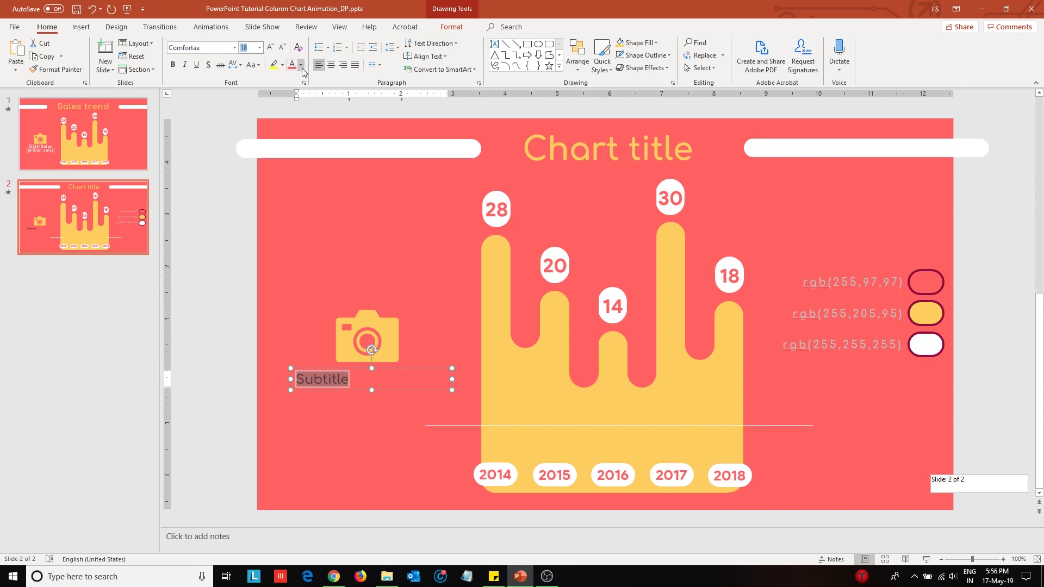
{"action": "key", "text": "ctrl+b"}
{"action": "left_click", "coordinate": [301, 66]}
{"action": "left_click", "coordinate": [305, 92]}
{"action": "left_click", "coordinate": [331, 65]}
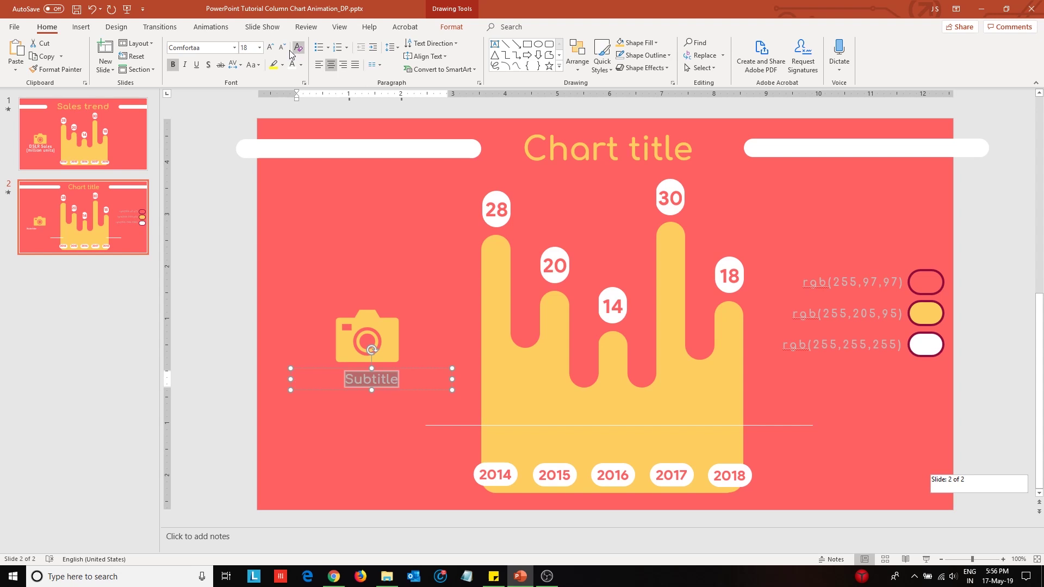
{"action": "left_click", "coordinate": [272, 48]}
{"action": "left_click", "coordinate": [272, 48]}
{"action": "left_click", "coordinate": [272, 48]}
{"action": "left_click", "coordinate": [272, 49]}
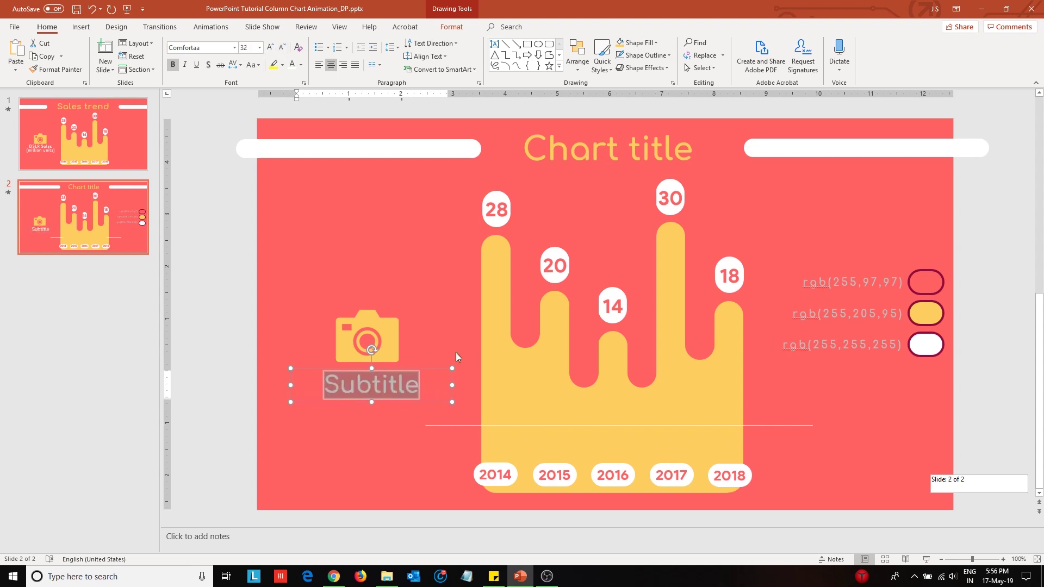
{"action": "left_click", "coordinate": [283, 48]}
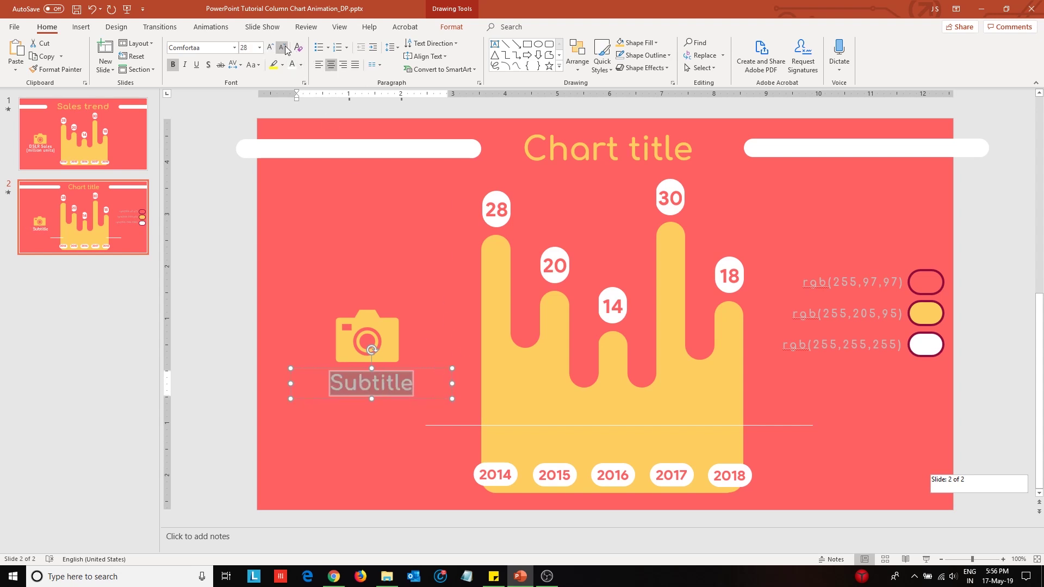
{"action": "left_click", "coordinate": [283, 48]}
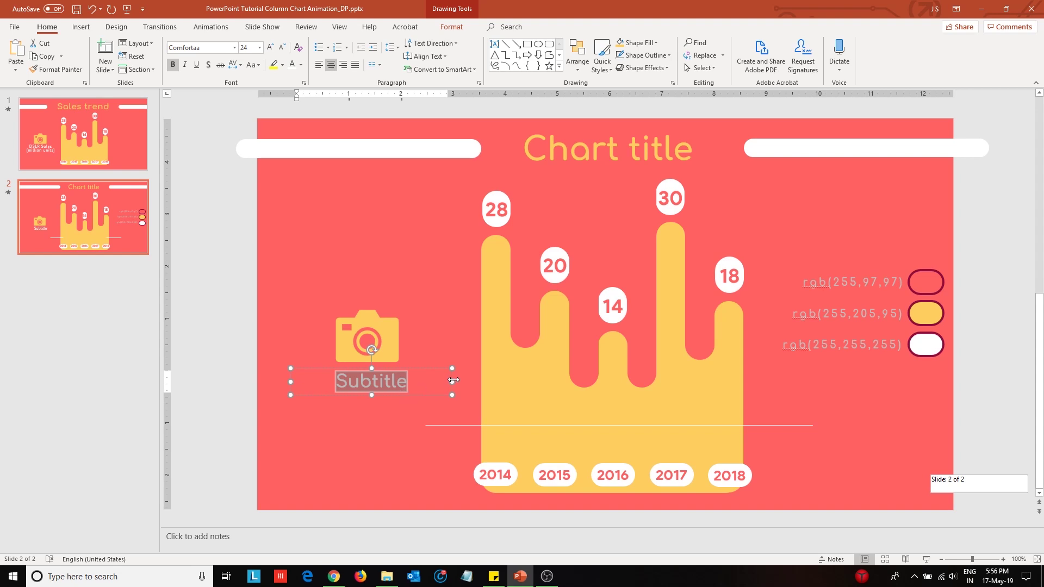
Step: Narrow the subtitle box and centre it under the camera icon
{"action": "mouse_move", "coordinate": [453, 380]}
{"action": "left_mouse_down"}
{"action": "mouse_move", "coordinate": [375, 380]}
{"action": "mouse_move", "coordinate": [394, 389]}
{"action": "left_mouse_up"}
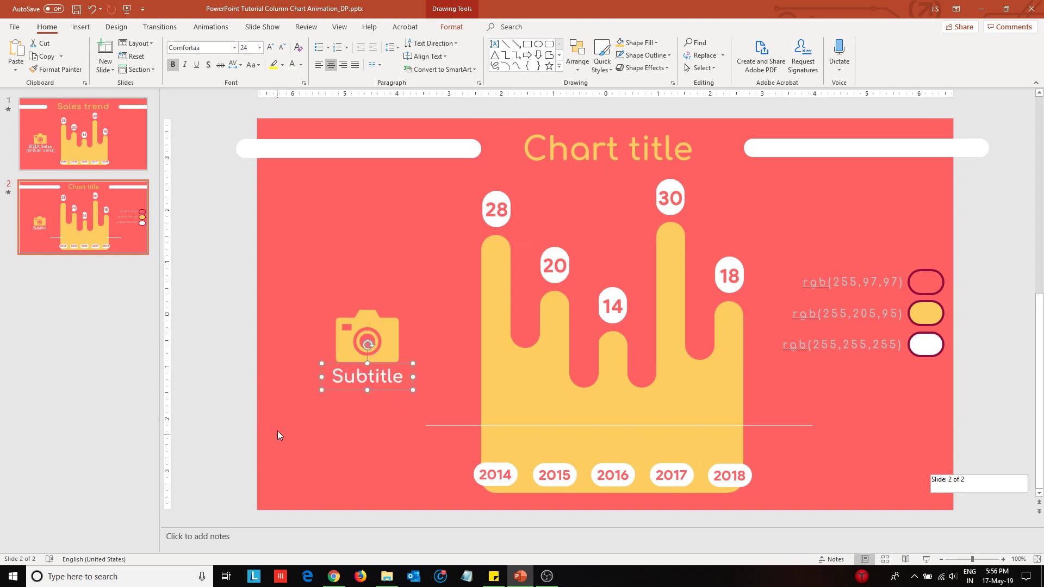
{"action": "left_click", "coordinate": [240, 393]}
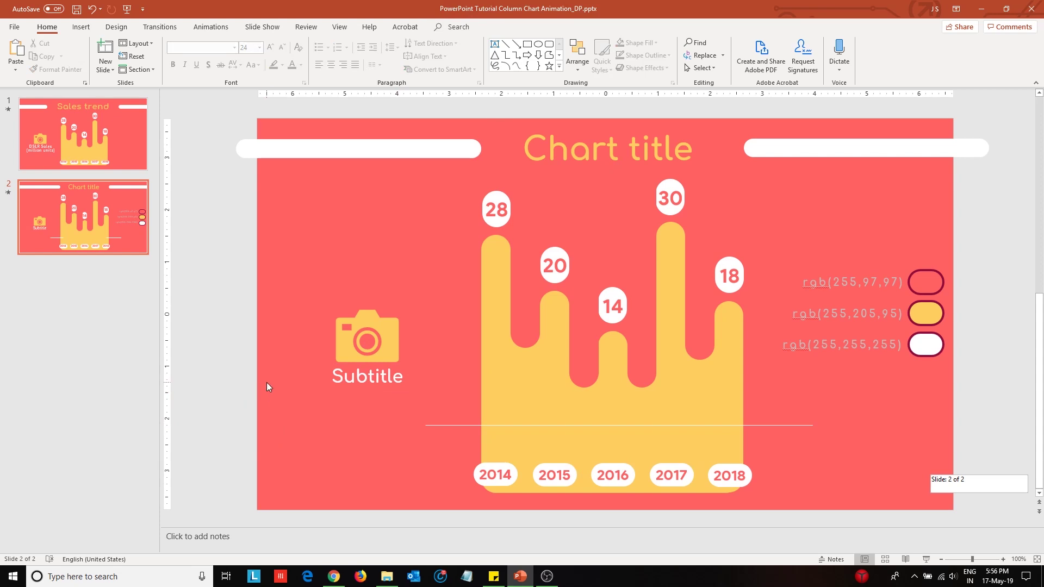
{"action": "left_click", "coordinate": [354, 356]}
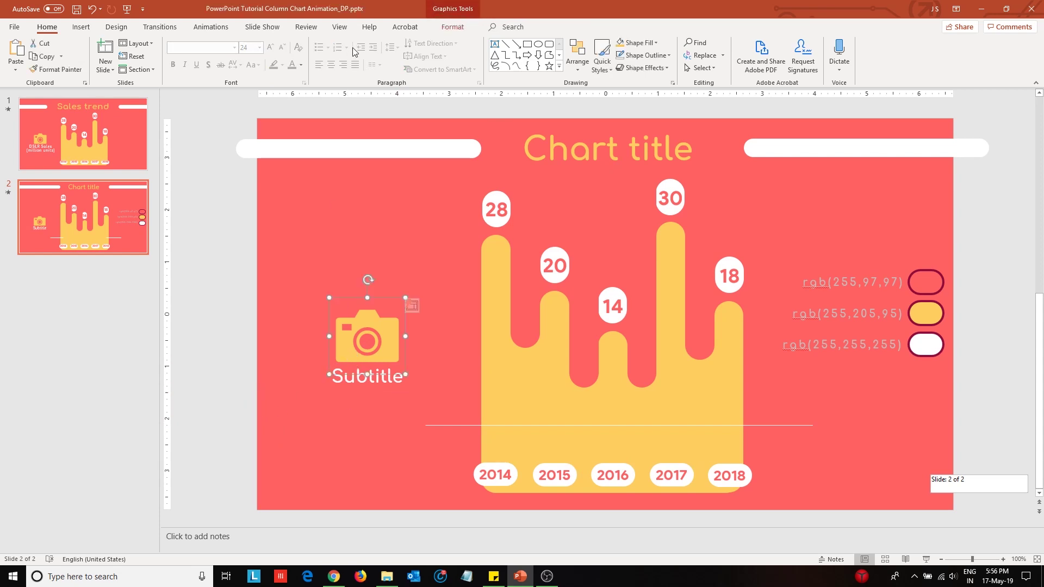
Step: Give the camera icon a Spinner entrance effect
{"action": "left_click", "coordinate": [212, 33]}
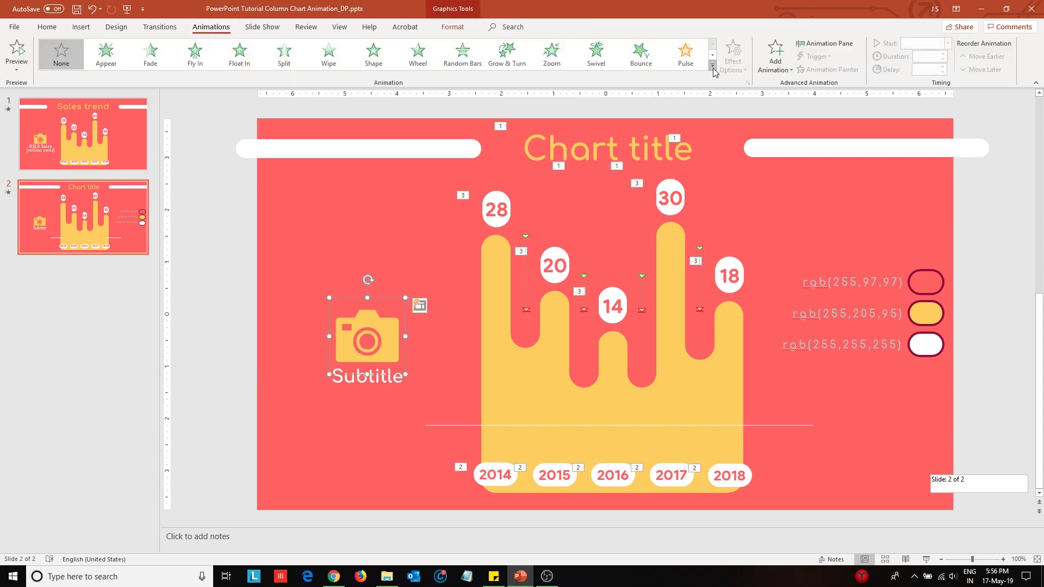
{"action": "left_click", "coordinate": [713, 66]}
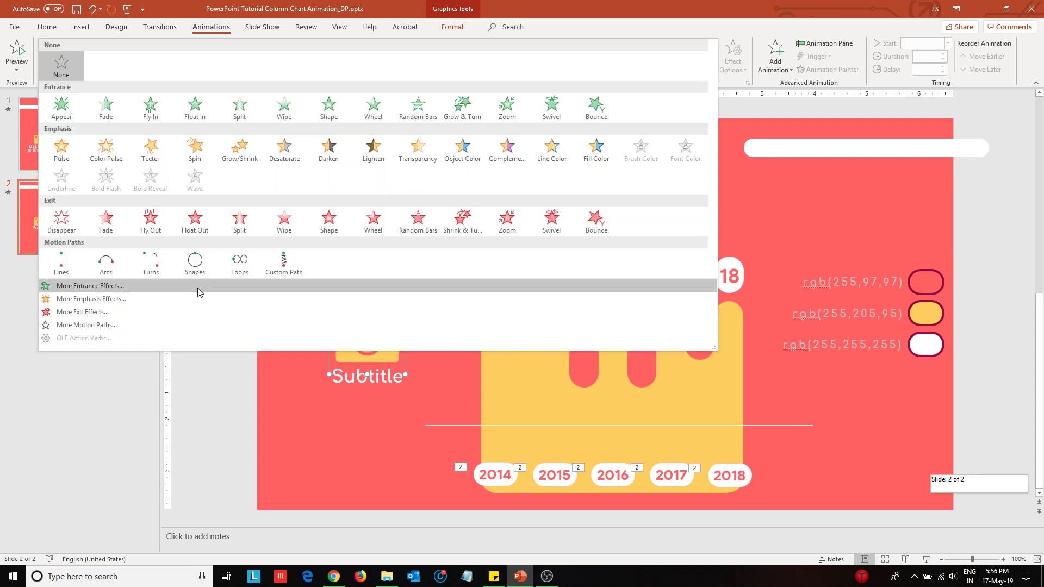
{"action": "left_click", "coordinate": [197, 288]}
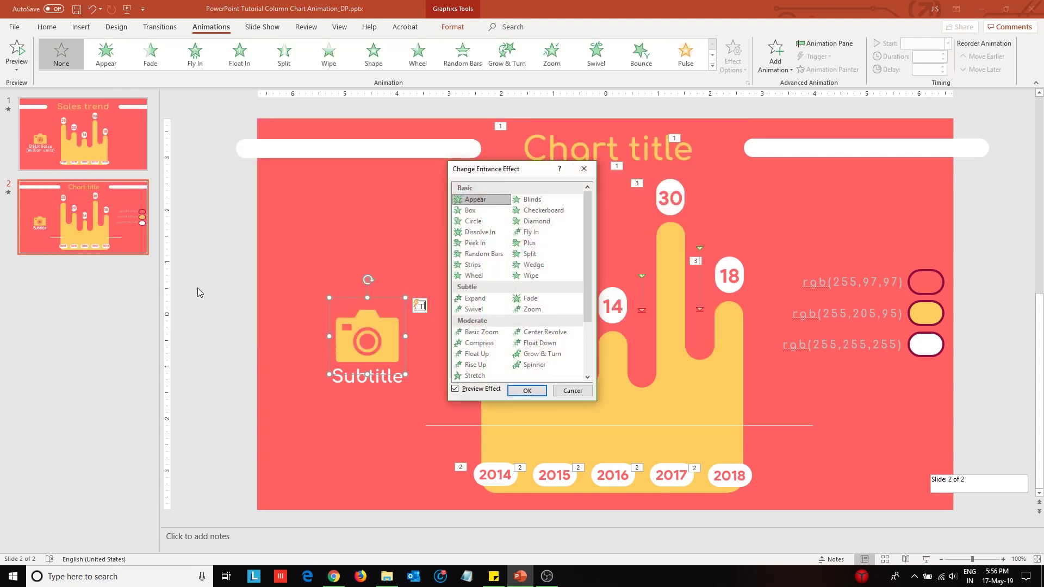
{"action": "left_click", "coordinate": [565, 366]}
{"action": "left_click", "coordinate": [527, 390]}
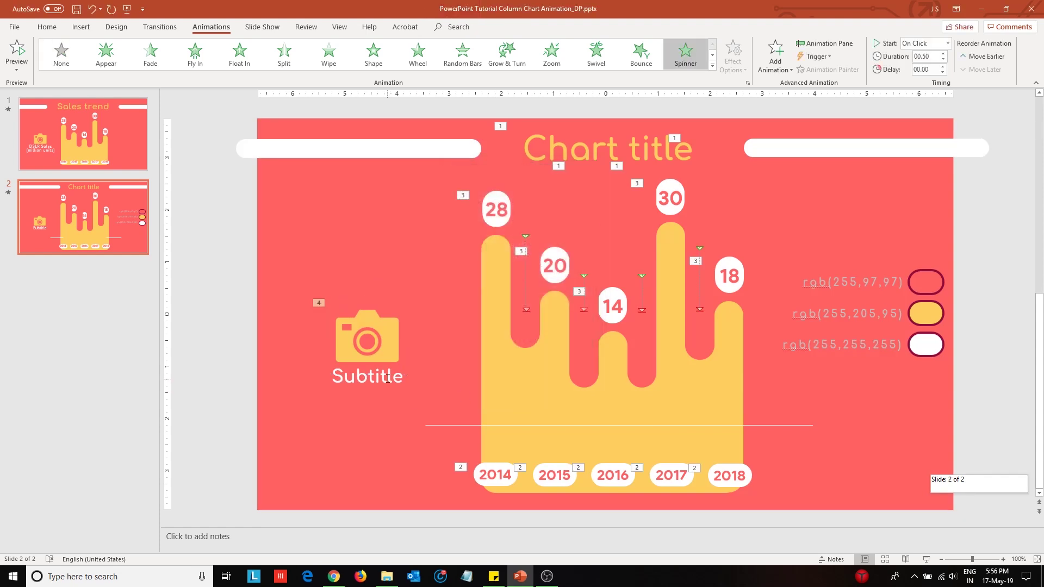
Step: Give the Subtitle text box a Peek In entrance effect
{"action": "left_click", "coordinate": [376, 392]}
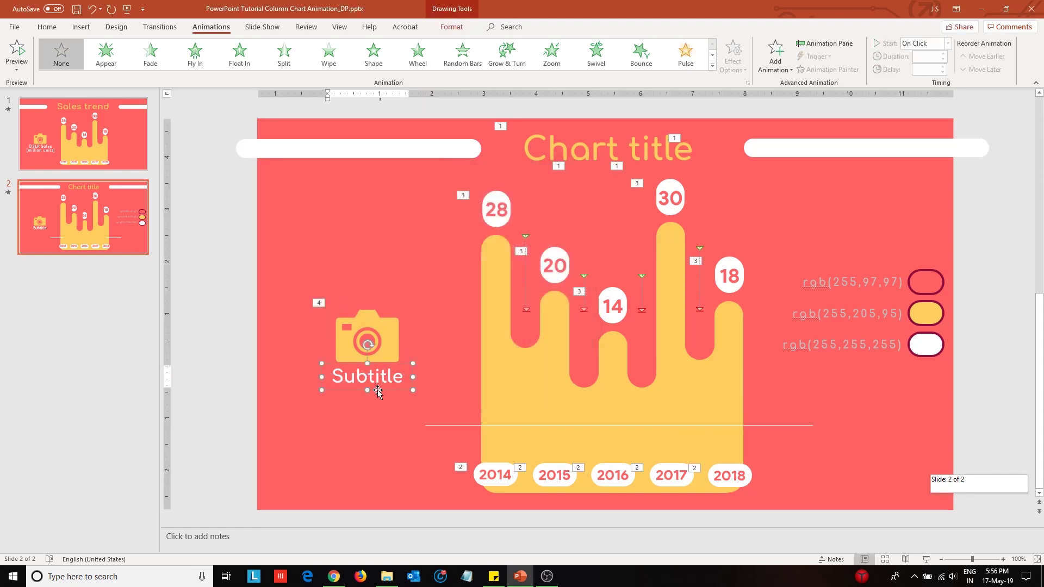
{"action": "left_click", "coordinate": [377, 391]}
{"action": "left_click", "coordinate": [713, 70]}
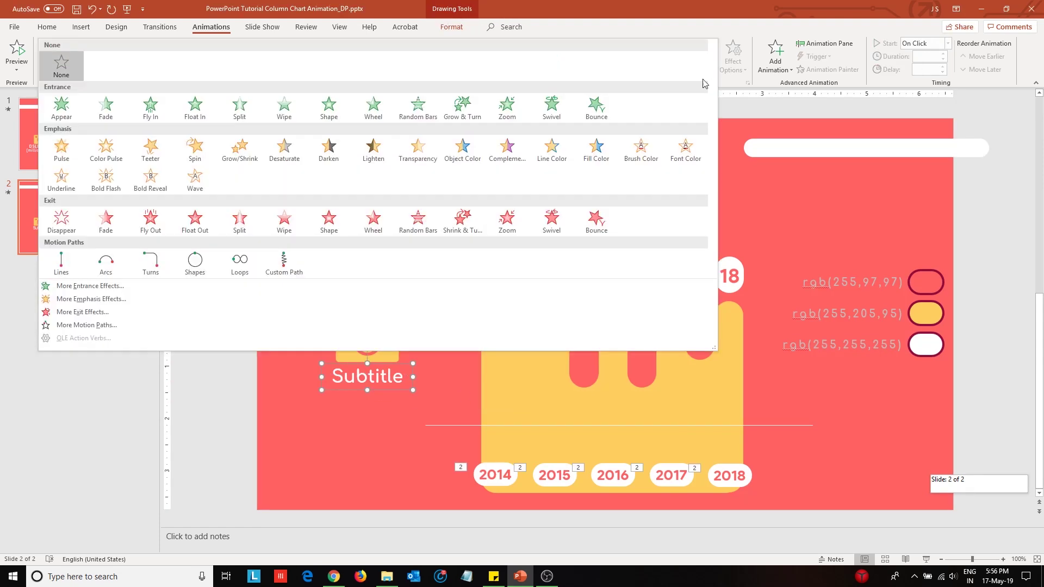
{"action": "left_click", "coordinate": [217, 285]}
{"action": "left_click", "coordinate": [471, 242]}
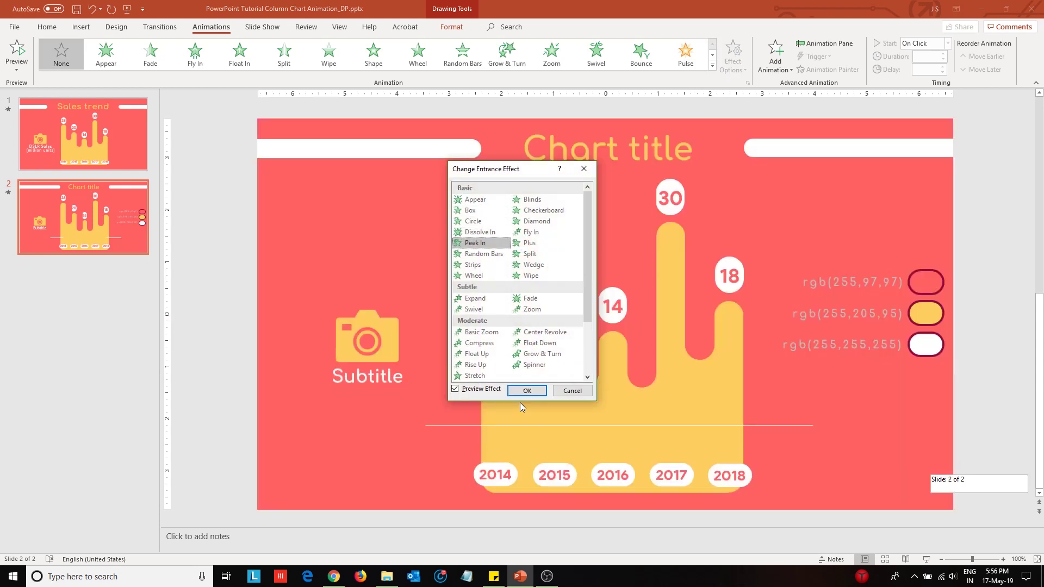
{"action": "left_click", "coordinate": [525, 391]}
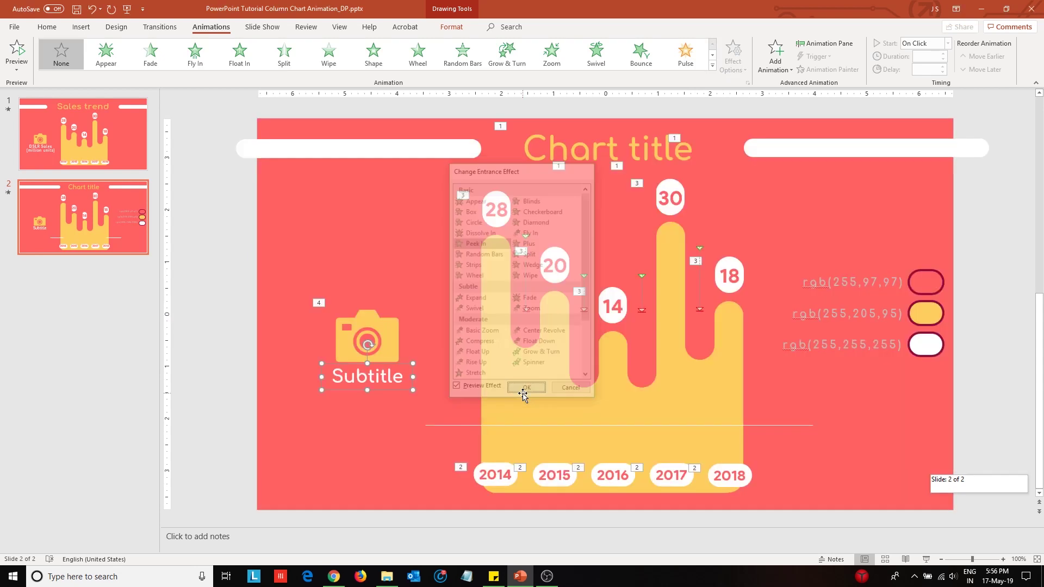
{"action": "left_click", "coordinate": [207, 292]}
Step: In the Animation Pane, drag the camera icon and Subtitle animations to the top of the list
{"action": "left_click", "coordinate": [825, 43]}
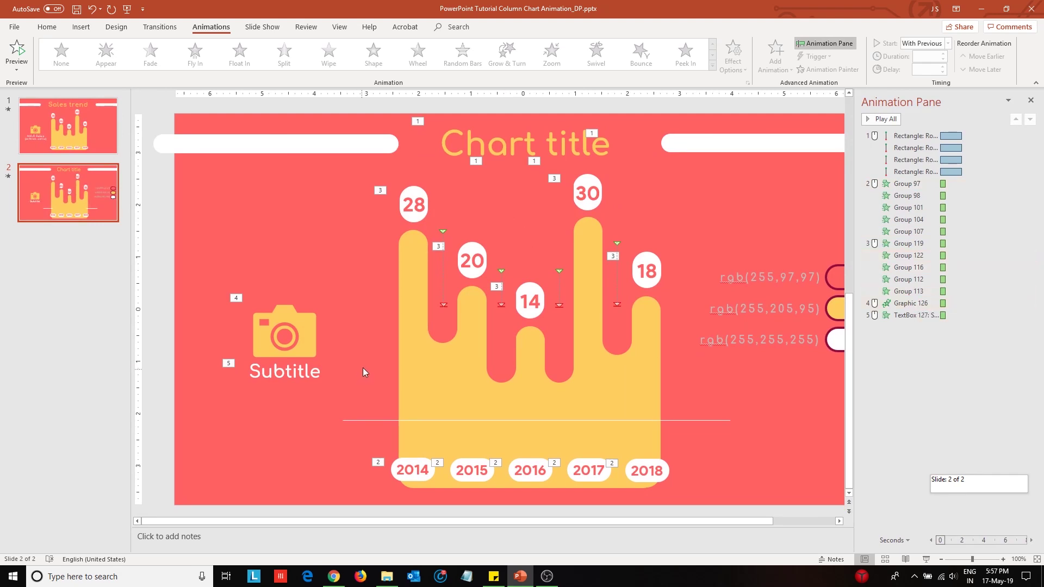
{"action": "left_click", "coordinate": [302, 341]}
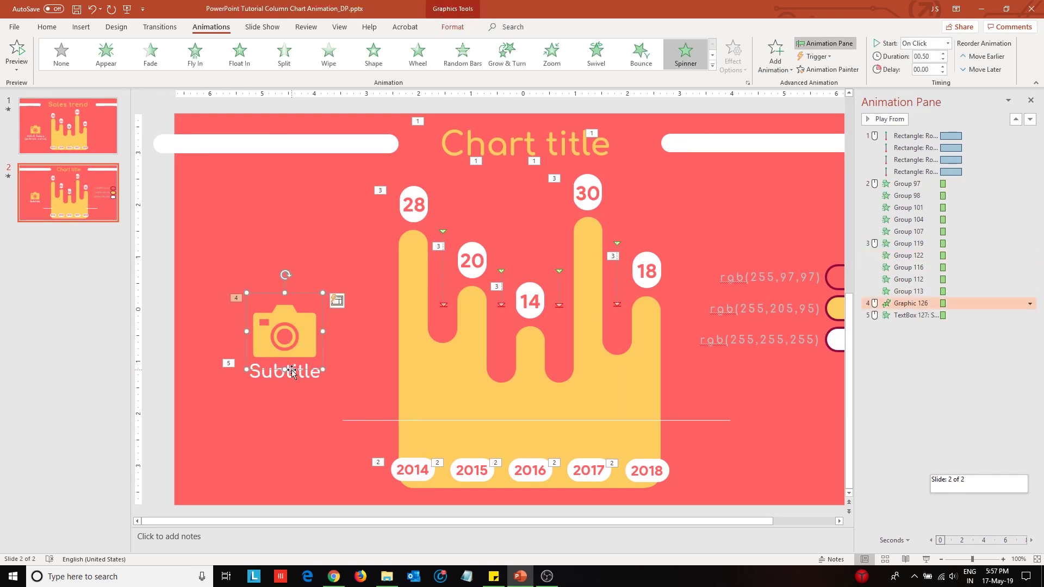
{"action": "left_click", "coordinate": [915, 315], "text": "ctrl"}
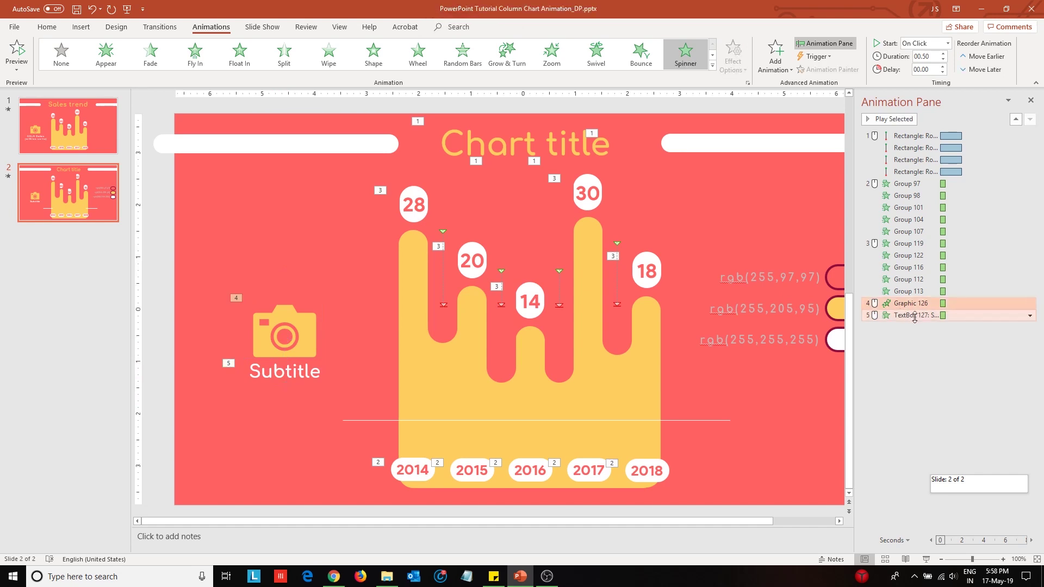
{"action": "left_click_drag", "start_coordinate": [914, 318], "coordinate": [928, 136]}
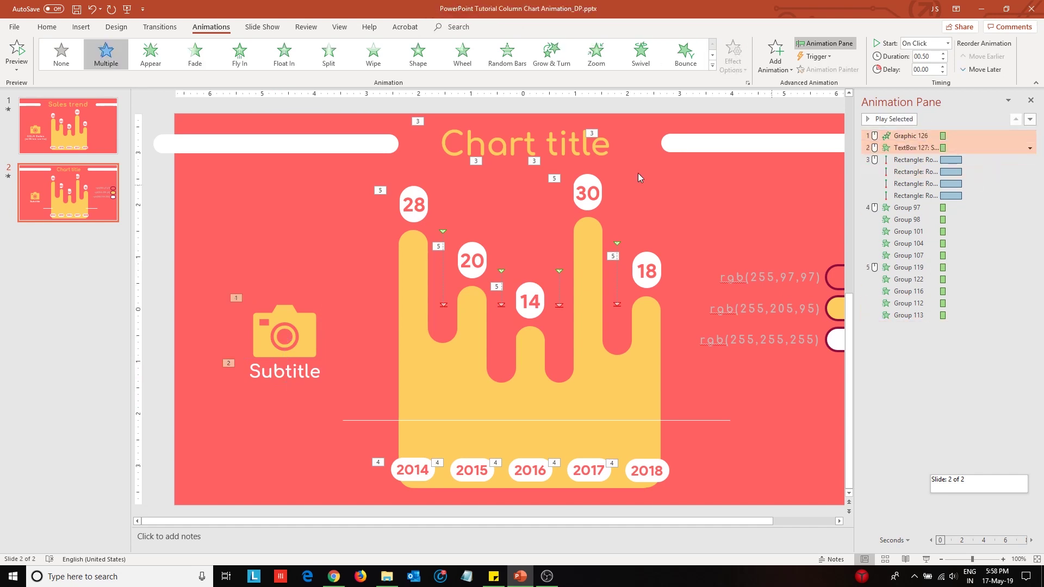
{"action": "left_click", "coordinate": [621, 170]}
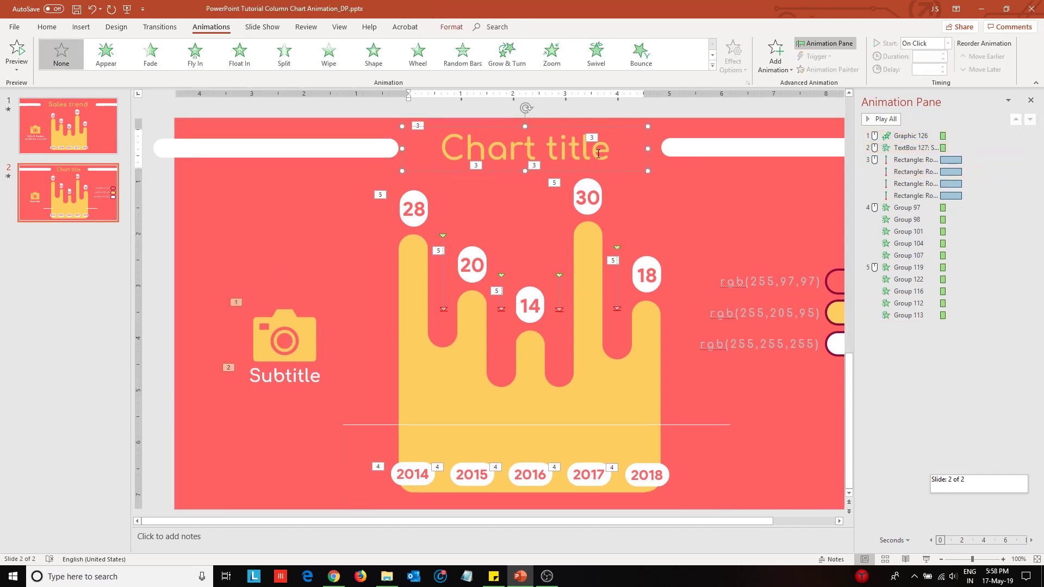
Step: Apply a directional Peek In entrance to the Chart title and move it to first place
{"action": "left_click", "coordinate": [628, 173]}
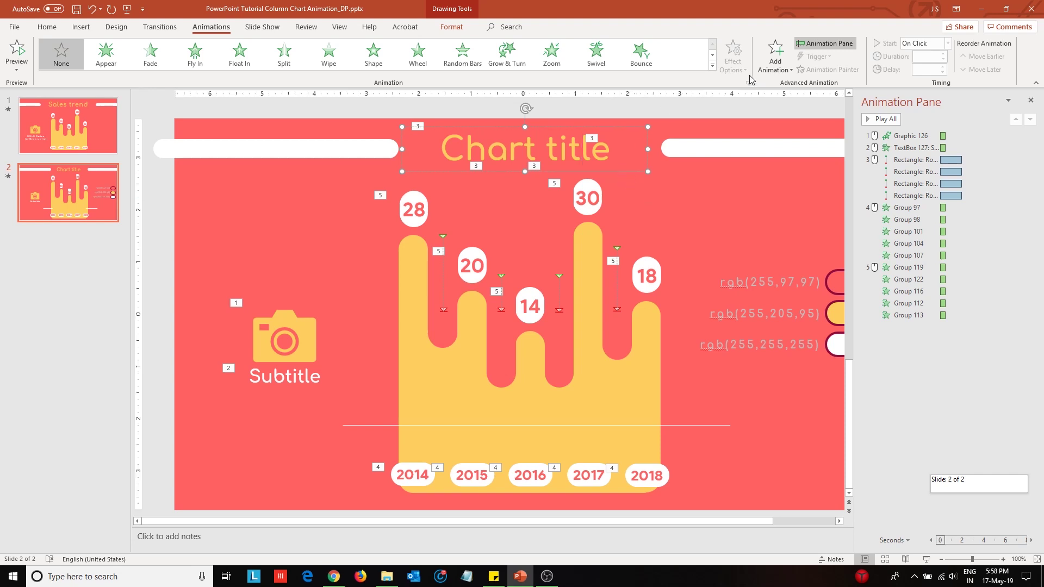
{"action": "left_click", "coordinate": [713, 65]}
{"action": "left_click", "coordinate": [111, 287]}
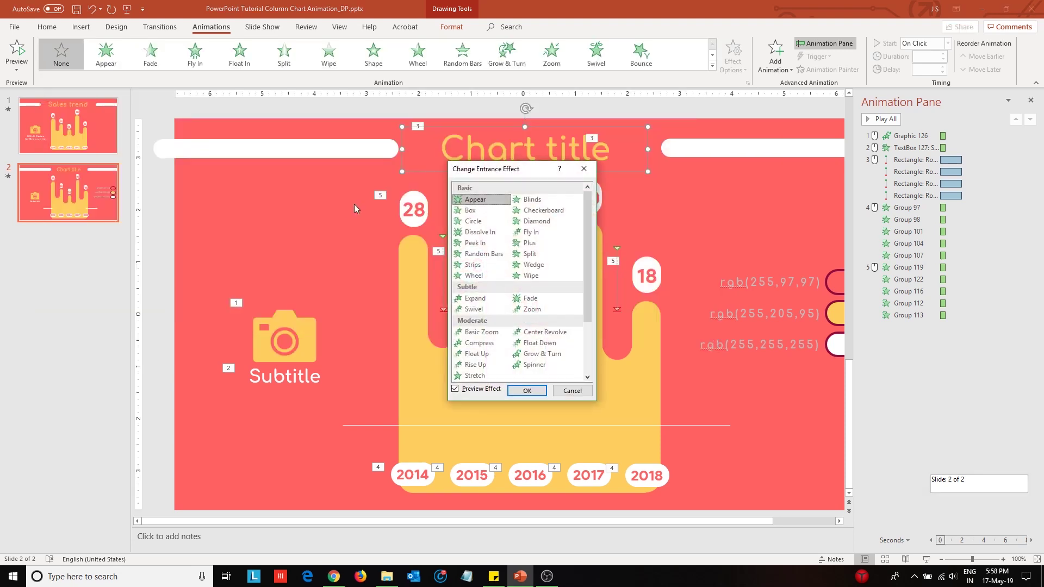
{"action": "left_click", "coordinate": [475, 243]}
{"action": "left_click", "coordinate": [527, 391]}
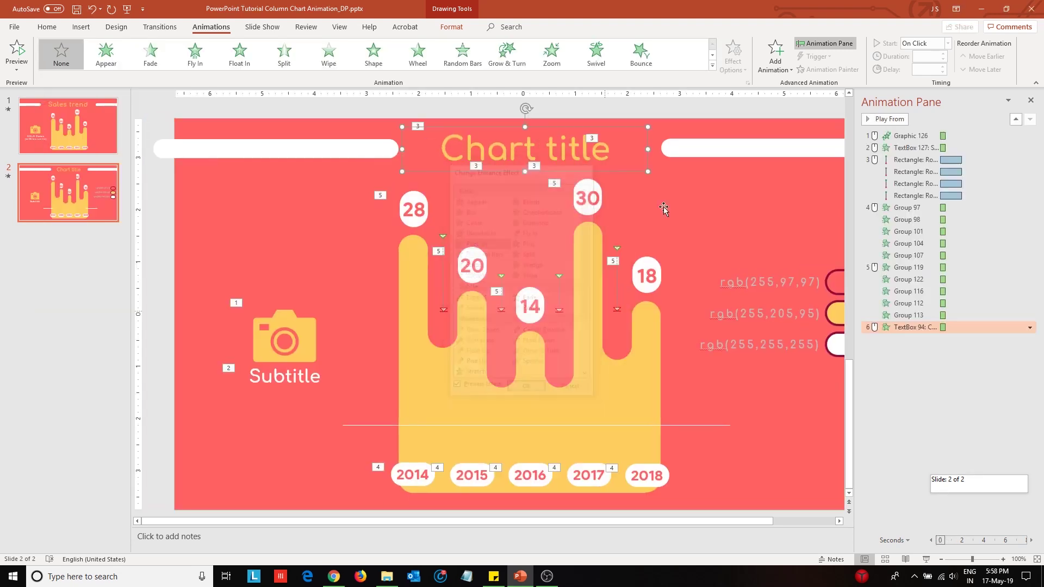
{"action": "left_click", "coordinate": [732, 54]}
{"action": "left_click", "coordinate": [756, 174]}
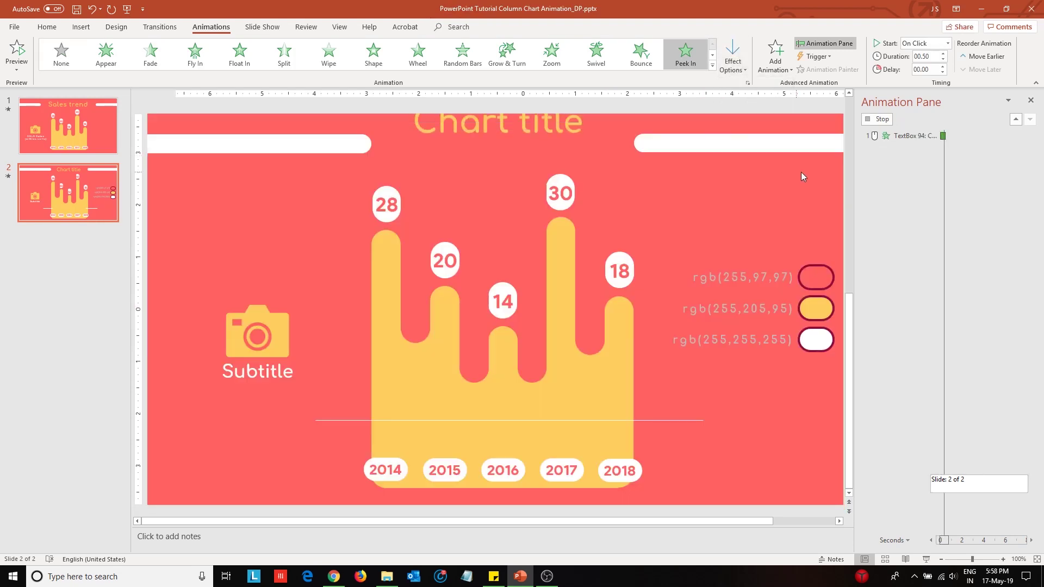
{"action": "left_click_drag", "start_coordinate": [940, 328], "coordinate": [991, 132]}
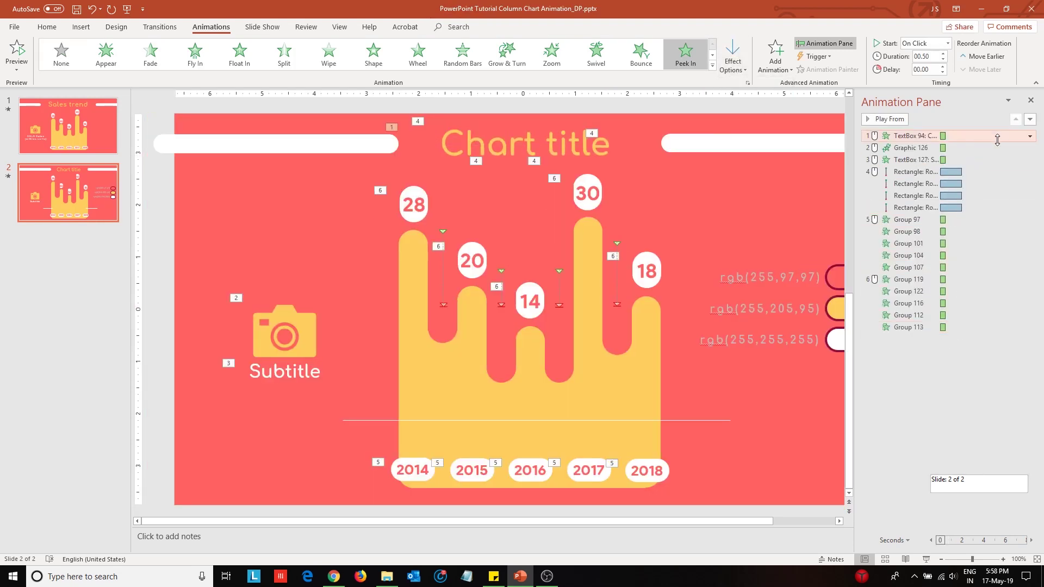
Step: Make the first three animations start together and the first column rectangle start With Previous
{"action": "left_click", "coordinate": [1001, 172], "text": "shift"}
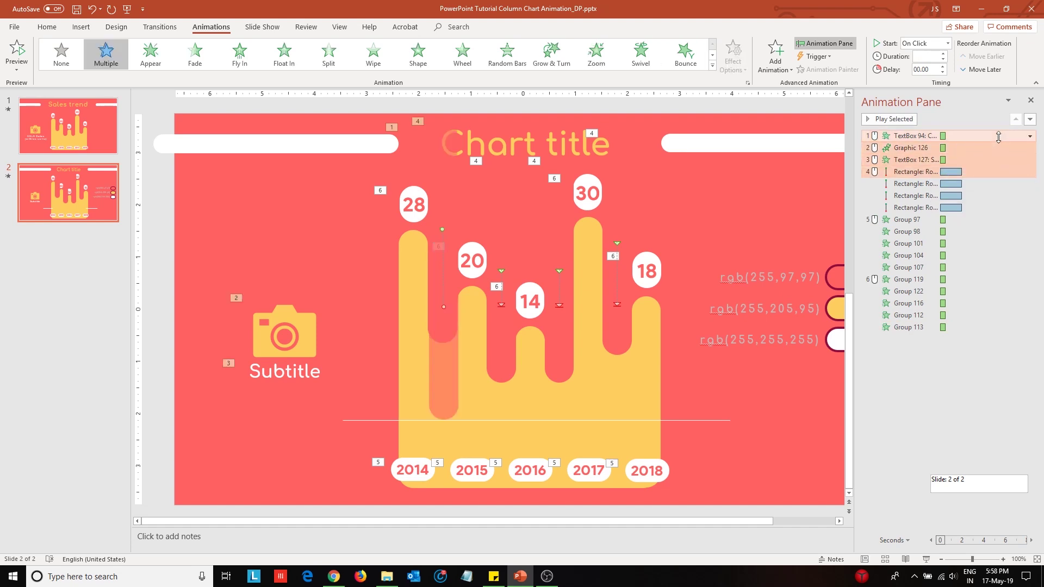
{"action": "left_click", "coordinate": [1010, 160], "text": "shift"}
{"action": "left_click", "coordinate": [1030, 160]}
{"action": "left_click", "coordinate": [978, 185]}
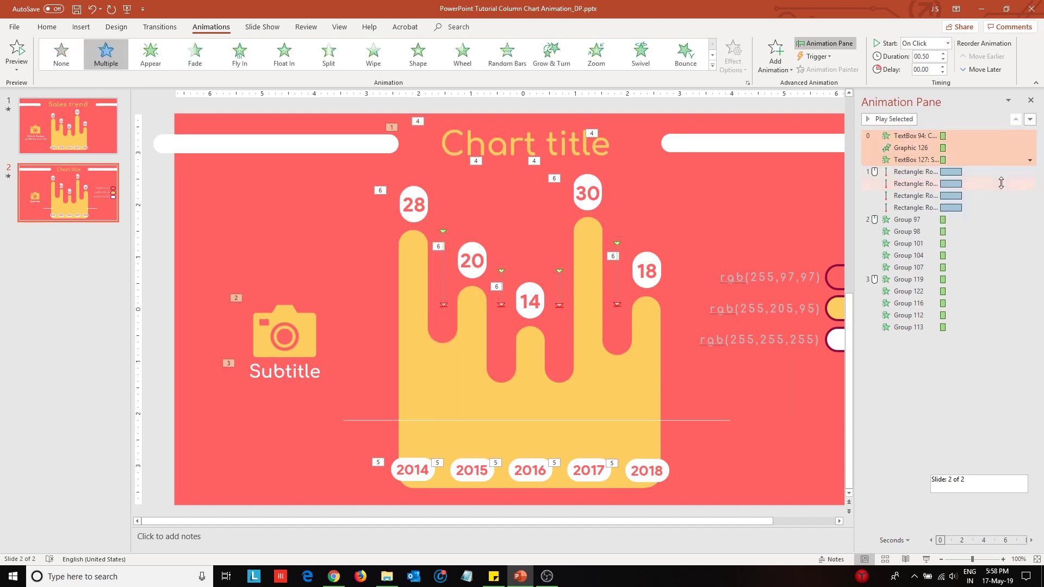
{"action": "left_click", "coordinate": [984, 172]}
{"action": "left_click", "coordinate": [1029, 171]}
{"action": "left_click", "coordinate": [1003, 197]}
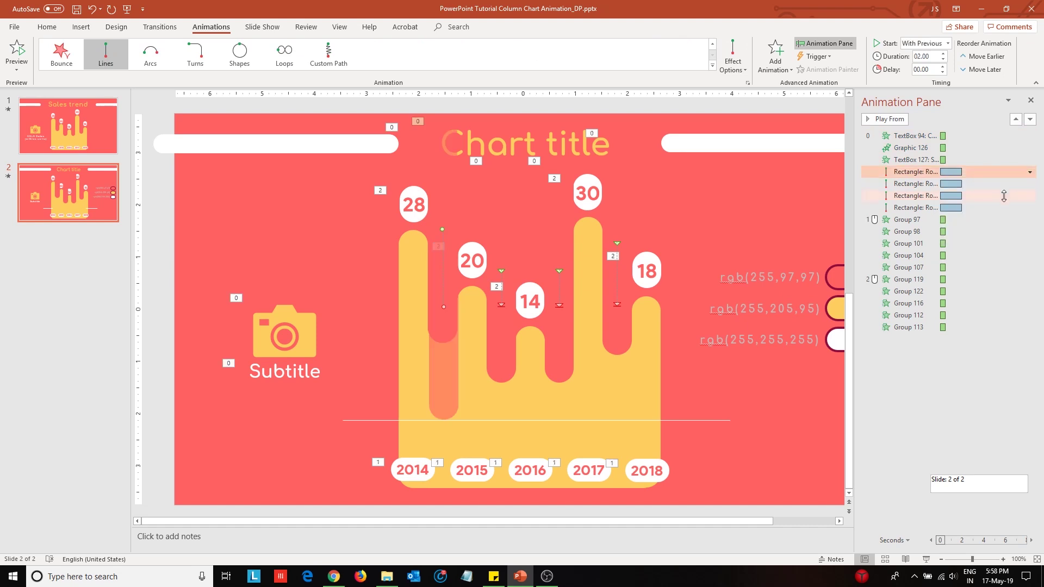
{"action": "left_click", "coordinate": [1029, 172]}
Step: Set the column animation and Groups 97 and 119 to start With or After Previous
{"action": "left_click", "coordinate": [1000, 210]}
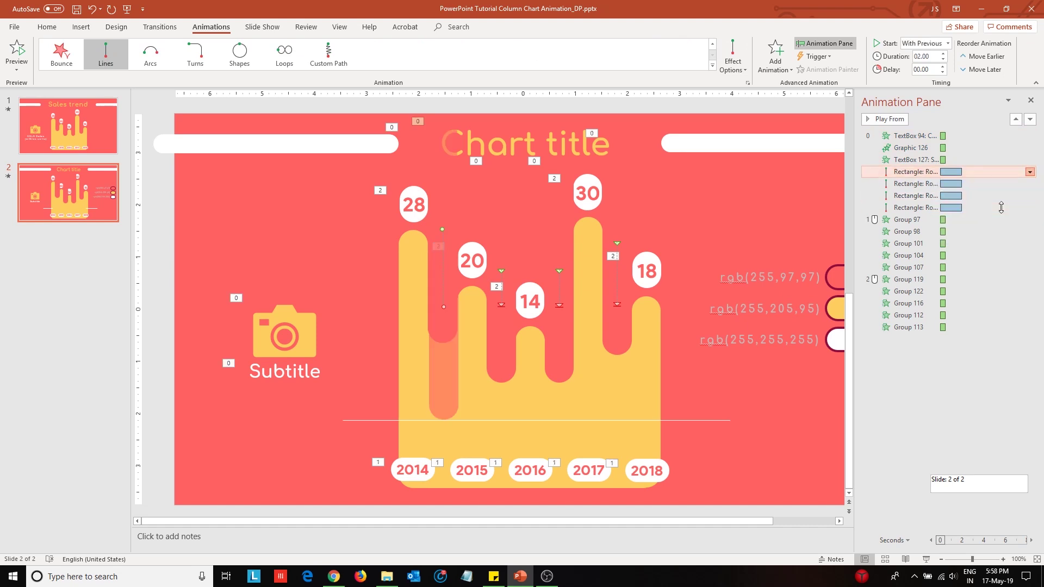
{"action": "left_click", "coordinate": [982, 219]}
{"action": "left_click", "coordinate": [1030, 219]}
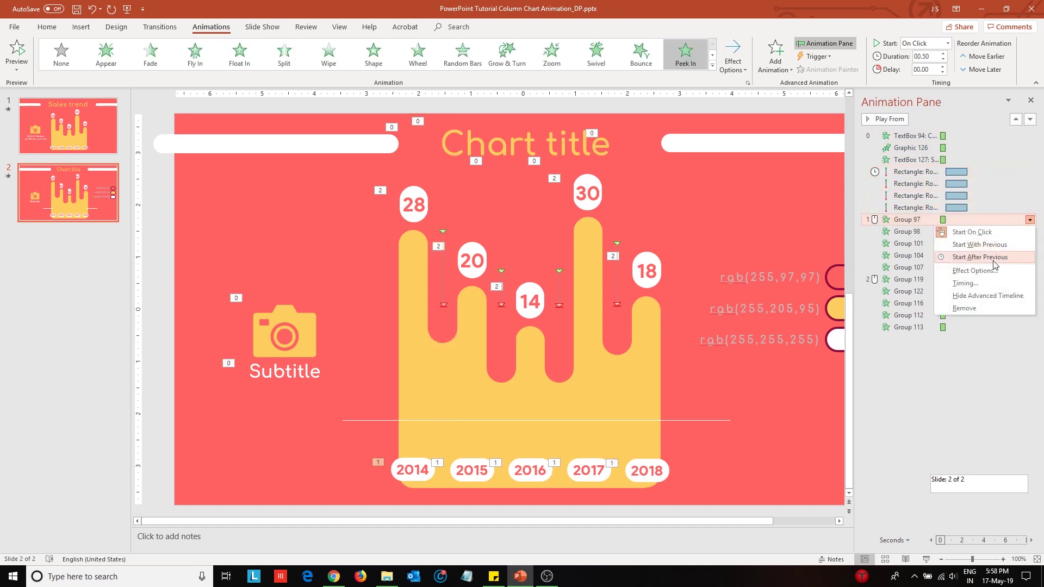
{"action": "left_click", "coordinate": [1001, 257]}
{"action": "left_click", "coordinate": [987, 292]}
{"action": "left_click", "coordinate": [989, 280]}
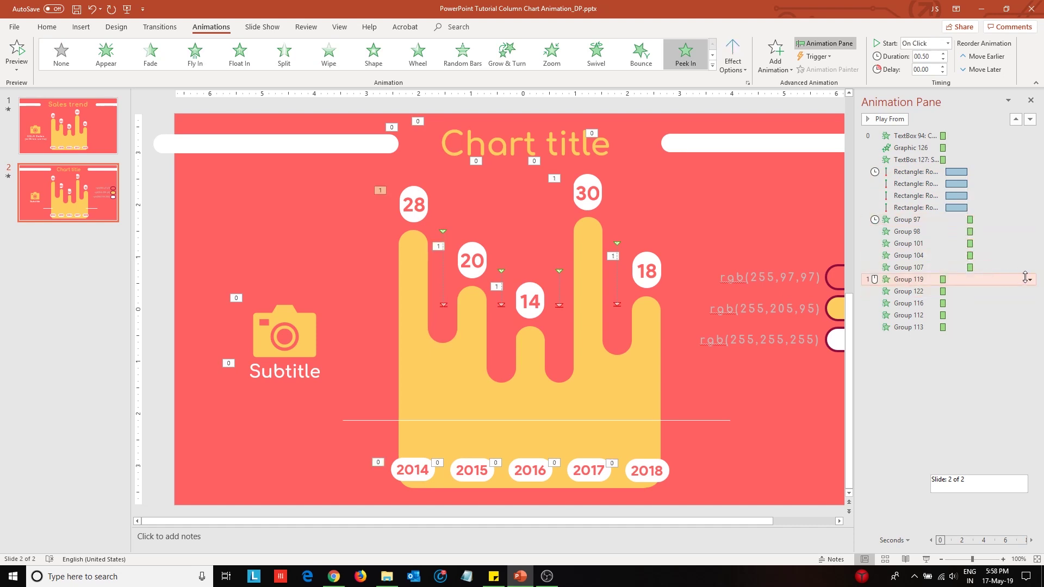
{"action": "left_click", "coordinate": [1030, 279]}
{"action": "left_click", "coordinate": [1000, 303]}
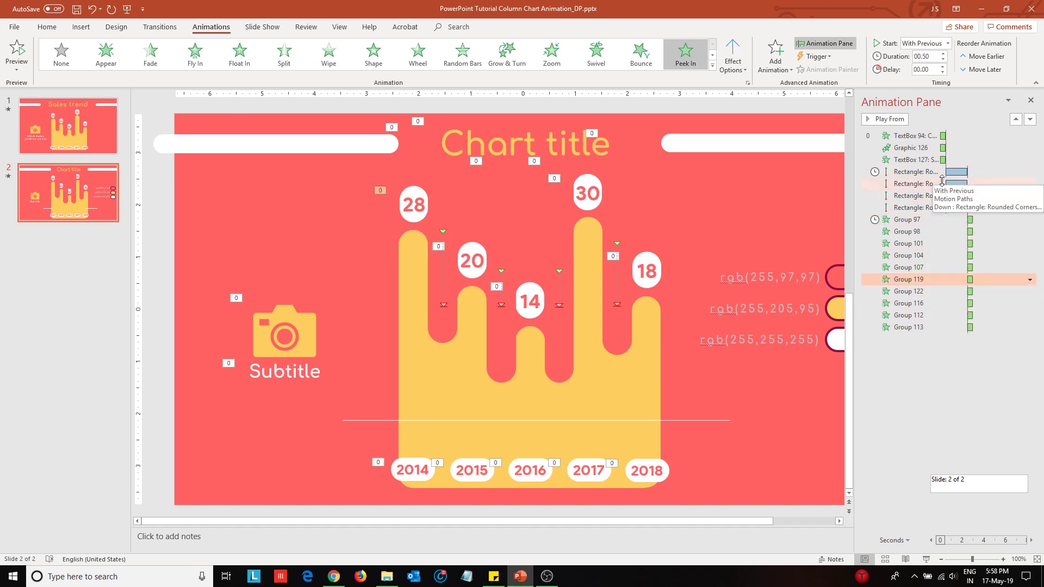
Step: Give all four column motion paths a duration of 1.25 seconds
{"action": "left_click", "coordinate": [915, 135]}
{"action": "left_click", "coordinate": [920, 161], "text": "shift"}
{"action": "left_click", "coordinate": [920, 161]}
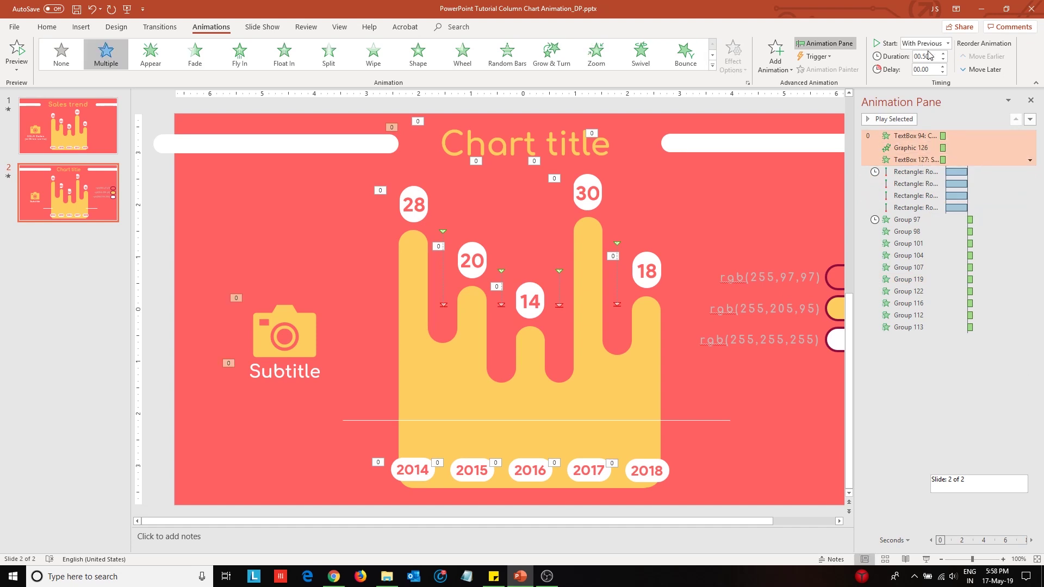
{"action": "left_click", "coordinate": [924, 172]}
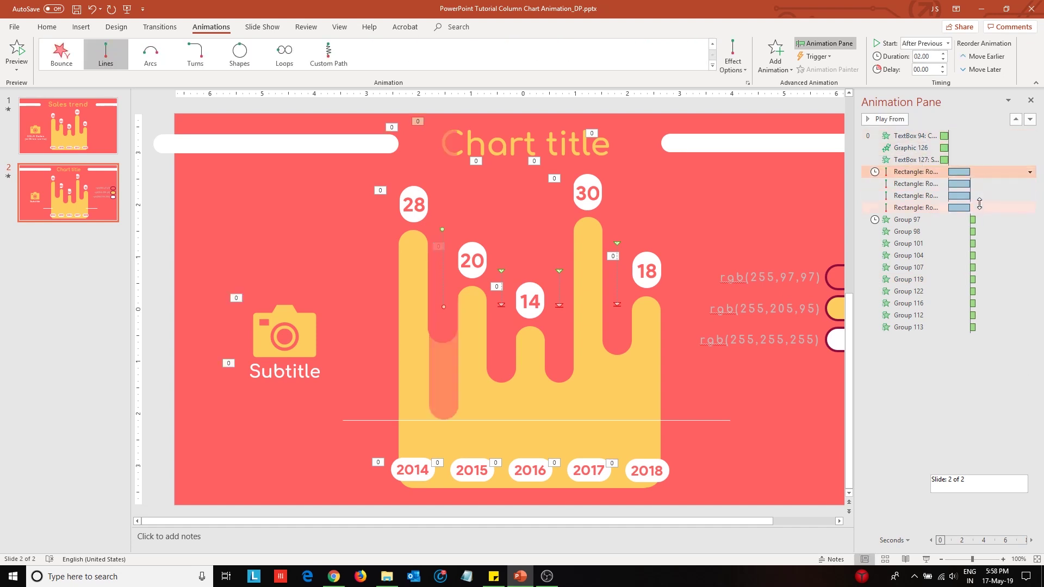
{"action": "left_click", "coordinate": [979, 205], "text": "shift"}
{"action": "left_click", "coordinate": [942, 59]}
{"action": "left_click", "coordinate": [942, 60]}
{"action": "left_click", "coordinate": [942, 60]}
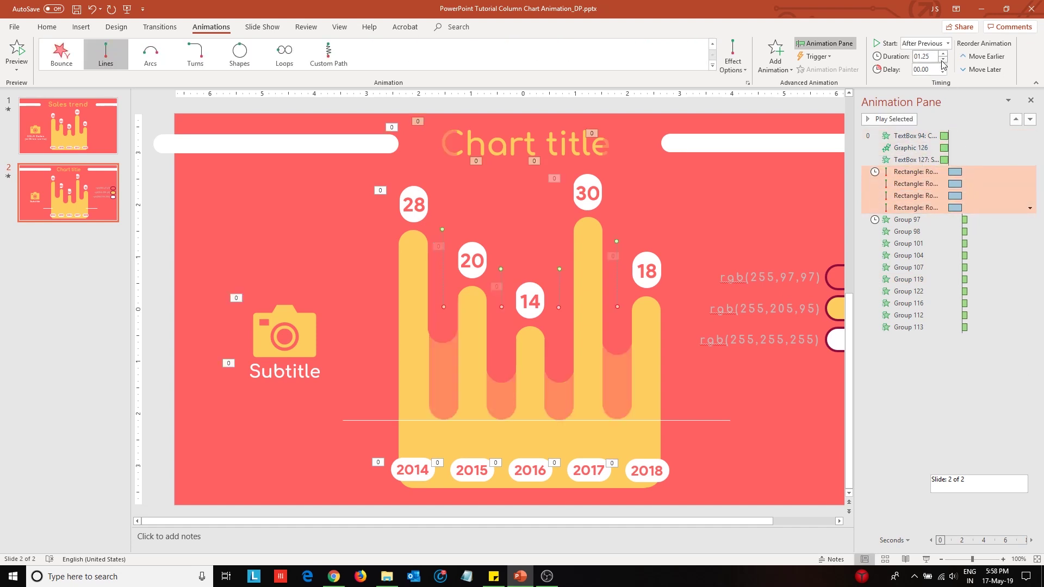
Step: Stagger the second, third and fourth column paths with delays of 0.5, 1.0 and 1.5 seconds
{"action": "left_click", "coordinate": [938, 185]}
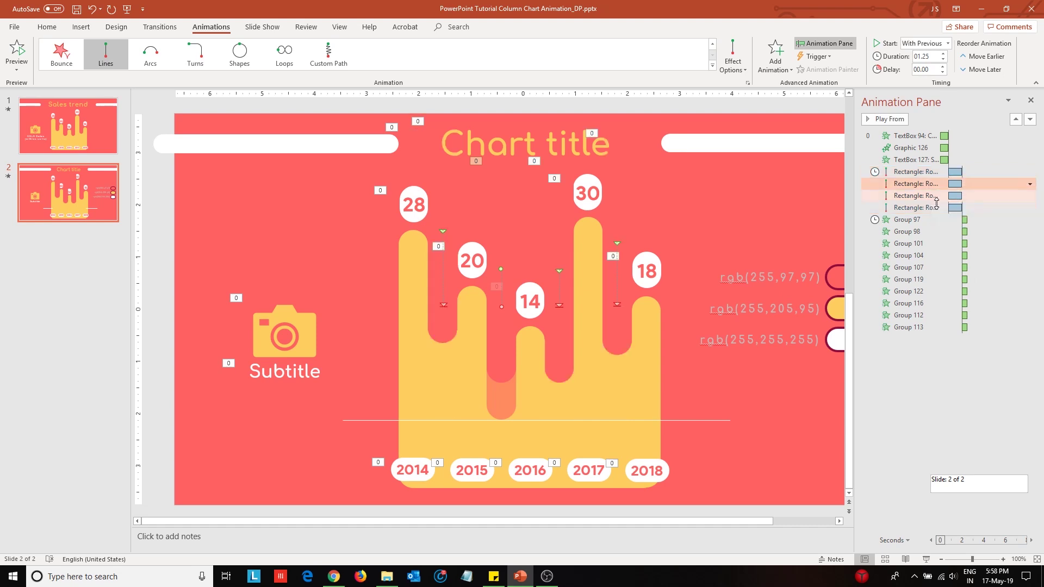
{"action": "left_click", "coordinate": [937, 208], "text": "shift"}
{"action": "left_click", "coordinate": [943, 66]}
{"action": "left_click", "coordinate": [943, 66]}
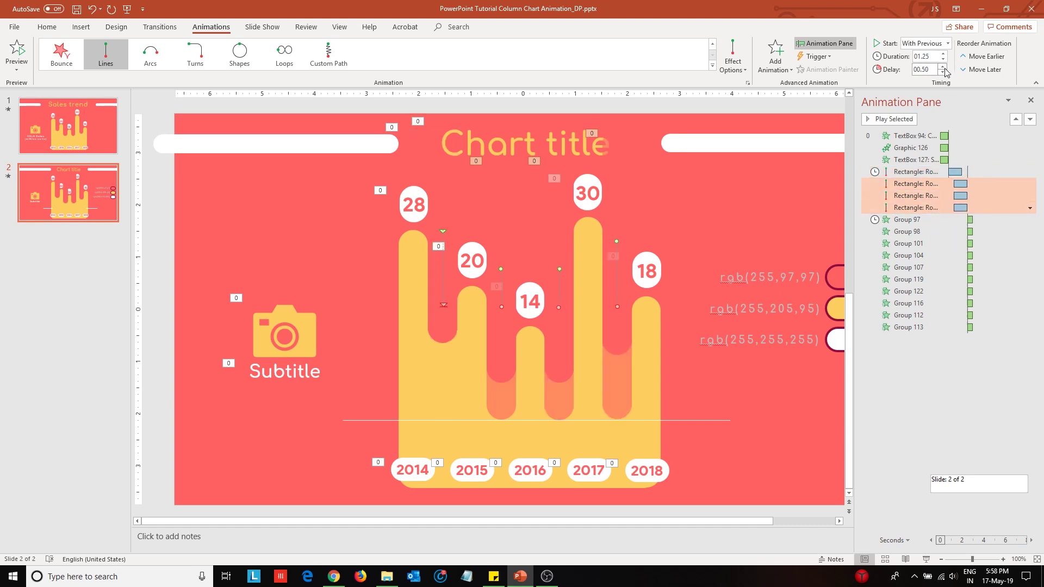
{"action": "left_click", "coordinate": [933, 184], "text": "ctrl"}
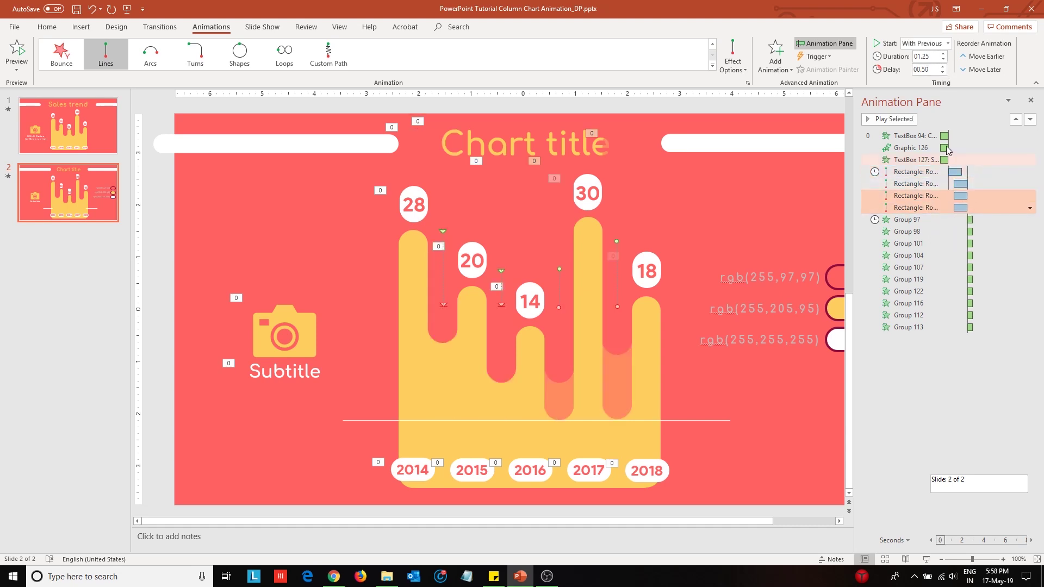
{"action": "left_click", "coordinate": [944, 67]}
{"action": "left_click", "coordinate": [933, 196], "text": "ctrl"}
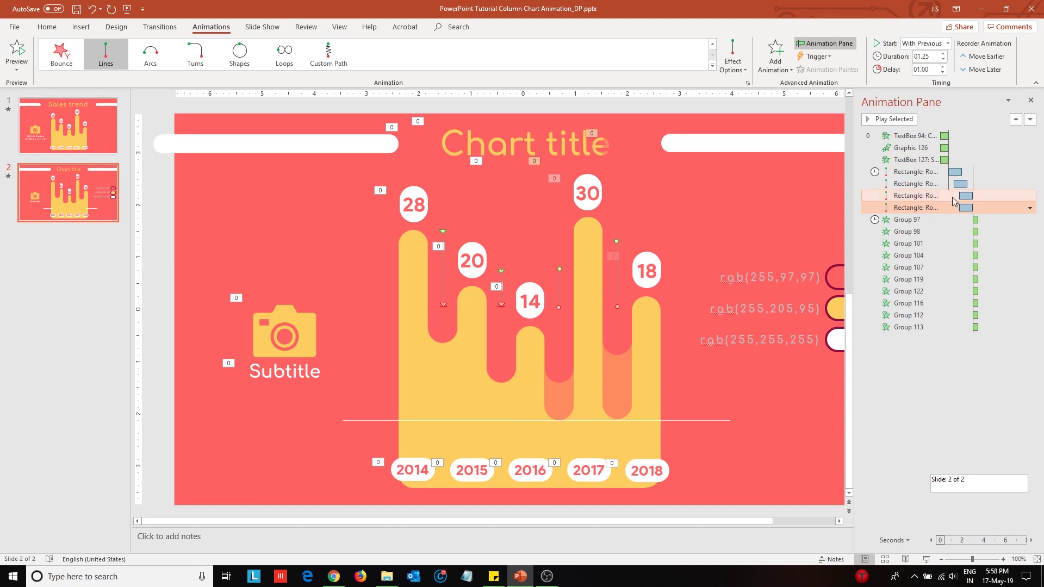
{"action": "left_click", "coordinate": [943, 66]}
{"action": "left_click", "coordinate": [943, 67]}
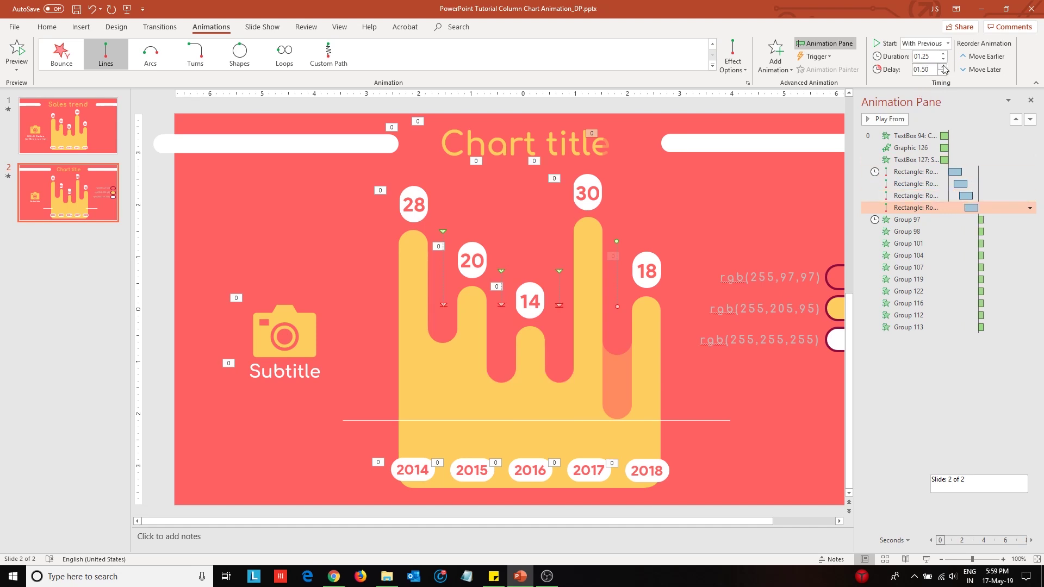
{"action": "left_click", "coordinate": [991, 221]}
Step: Set the bubble and year label animations, Groups 97–113, to a 0.6-second duration
{"action": "left_click", "coordinate": [957, 326], "text": "shift"}
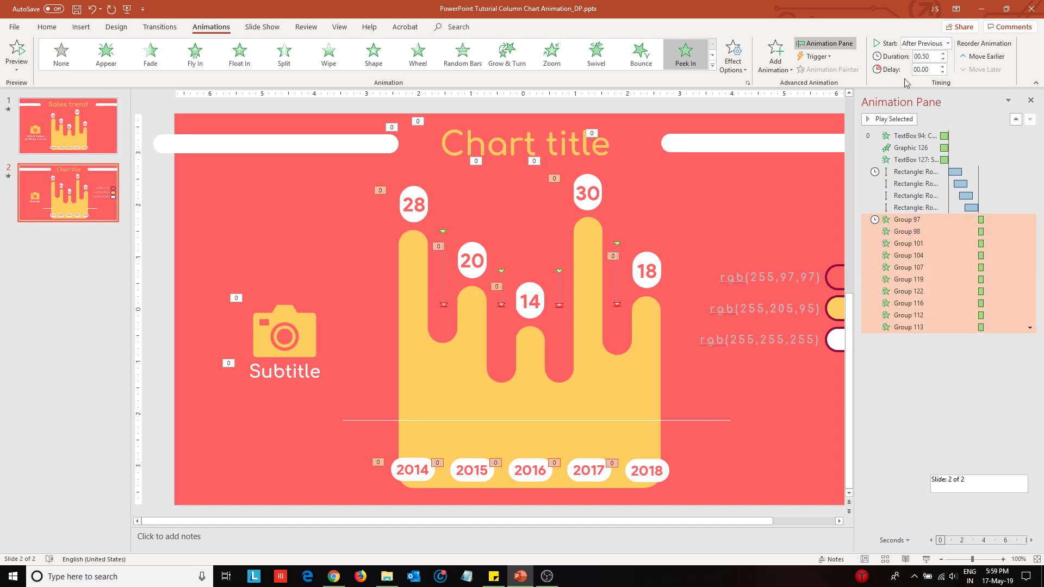
{"action": "left_click", "coordinate": [939, 56]}
{"action": "left_click", "coordinate": [936, 56]}
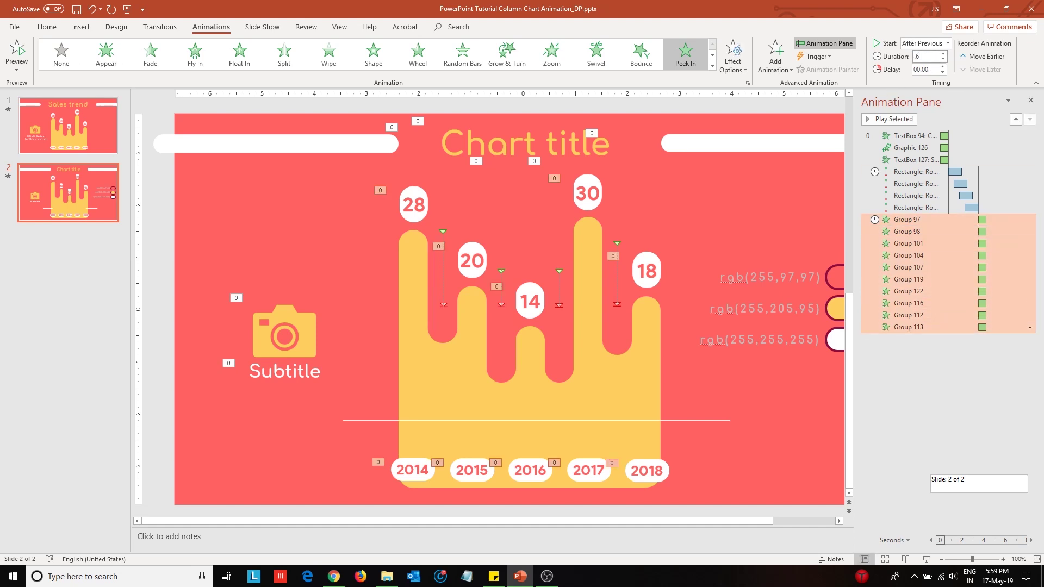
Step: Delay Groups 98 and 122 by 0.25 seconds, then increase the delay for Groups 101 and 116
{"action": "left_click", "coordinate": [913, 232]}
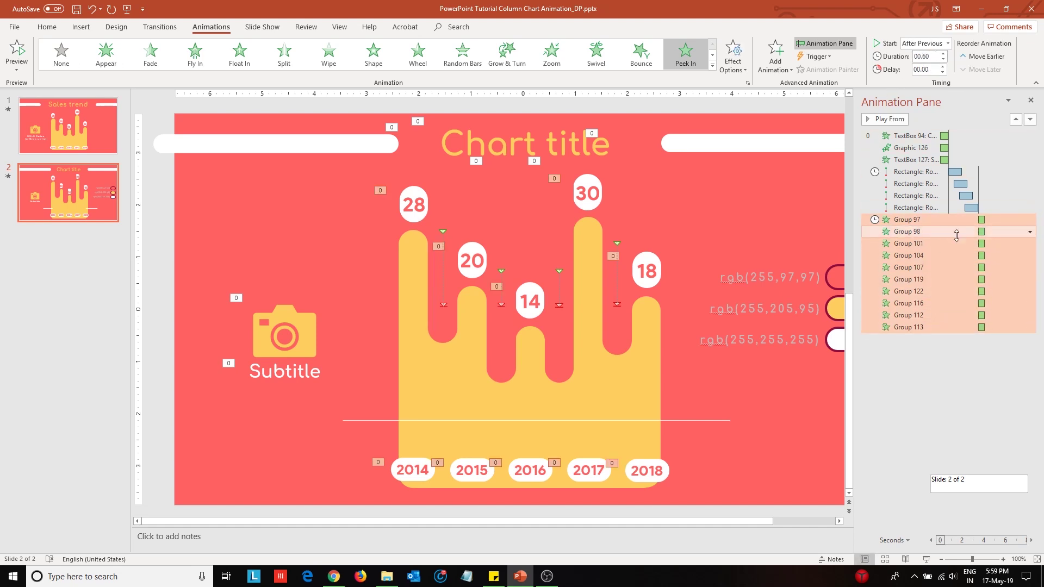
{"action": "left_click", "coordinate": [936, 290], "text": "ctrl"}
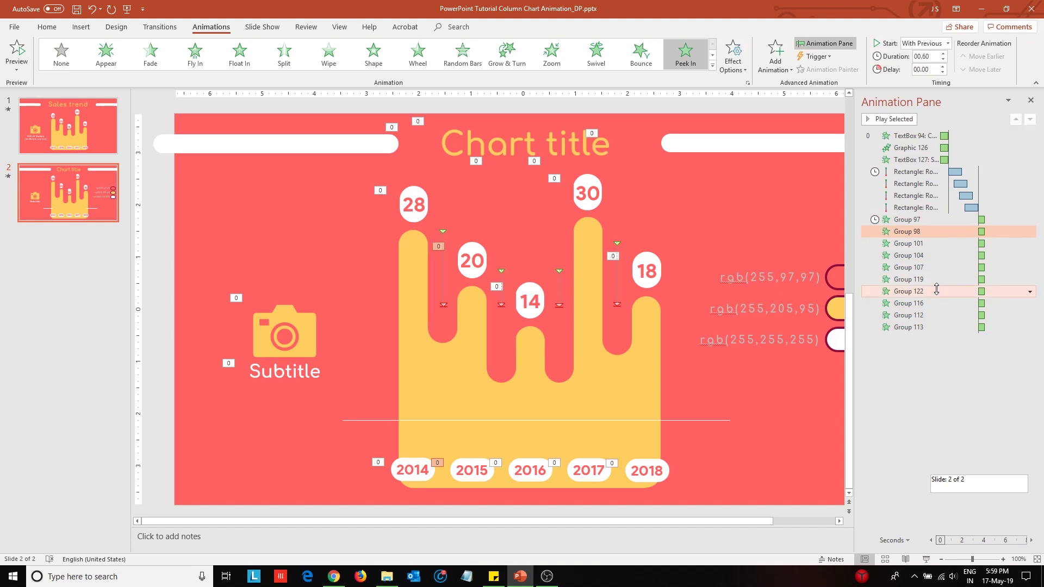
{"action": "left_click", "coordinate": [943, 67]}
{"action": "left_click", "coordinate": [946, 245]}
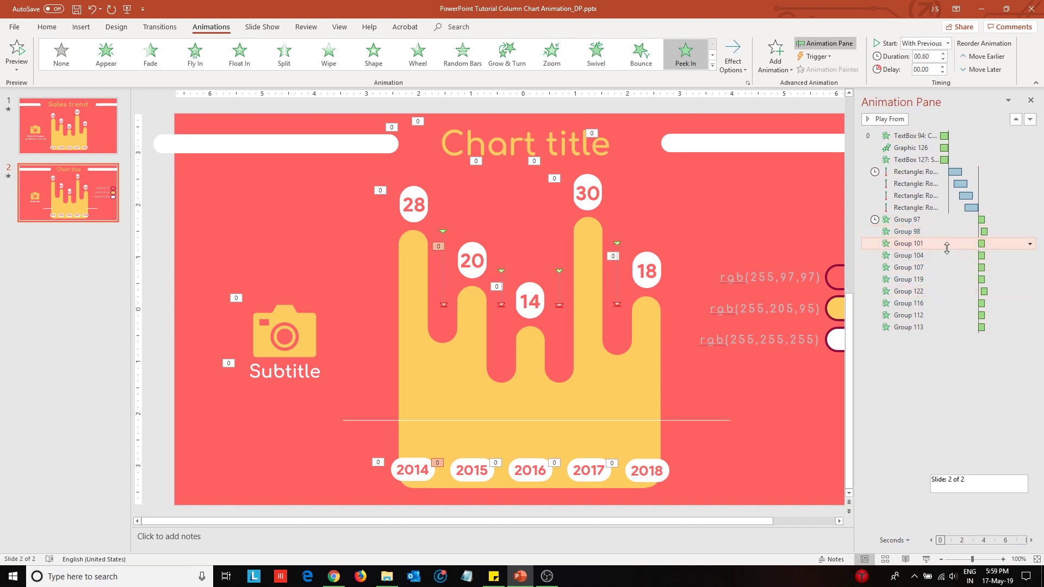
{"action": "left_click", "coordinate": [944, 301], "text": "ctrl"}
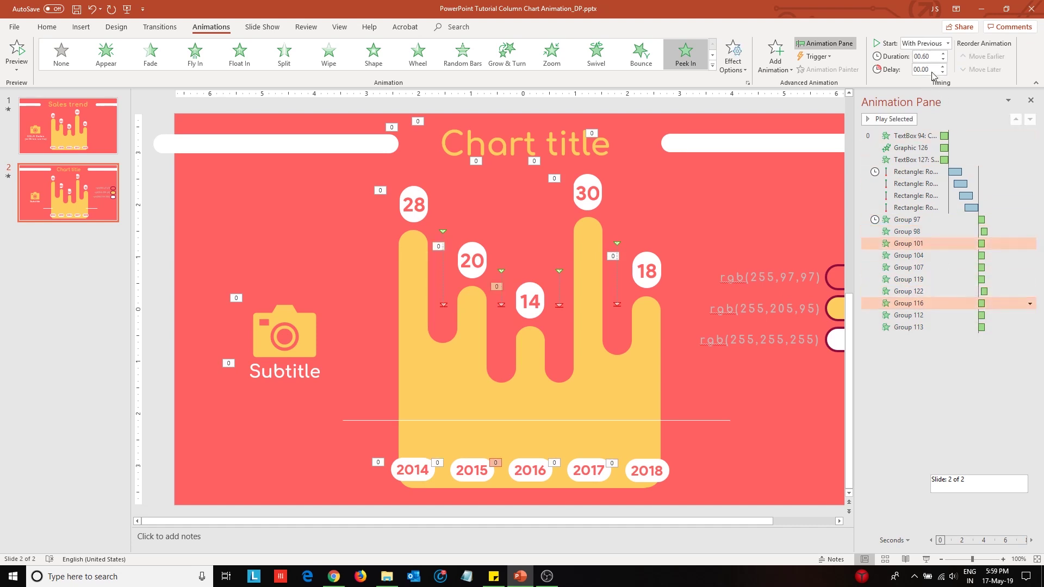
{"action": "left_click", "coordinate": [943, 67]}
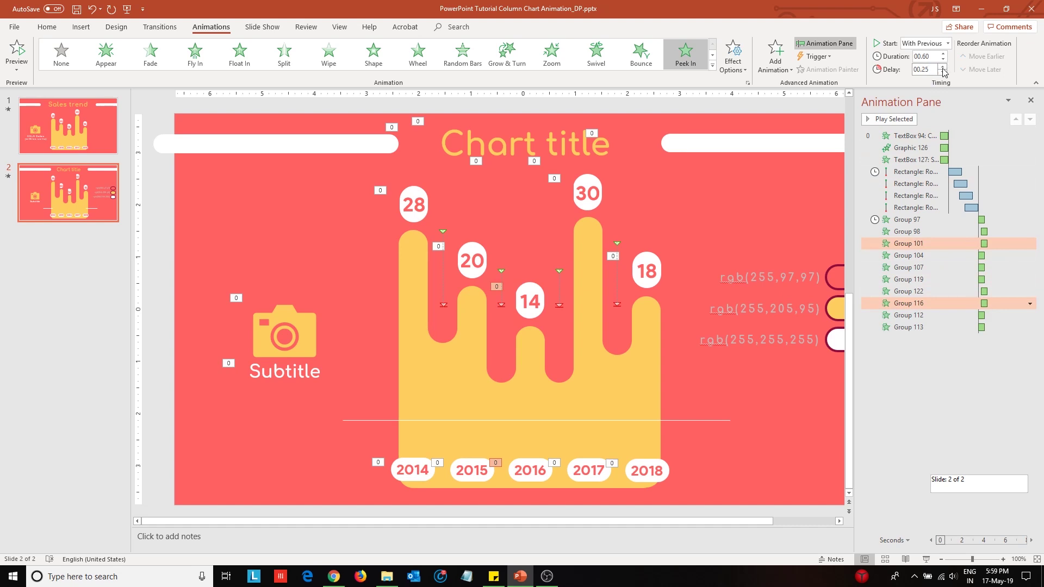
Step: Delay Groups 104 and 112 to 0.75 s and Groups 107 and 113 to 1.0 s, then close the Animation Pane
{"action": "left_click", "coordinate": [958, 256]}
{"action": "left_click", "coordinate": [956, 316], "text": "ctrl"}
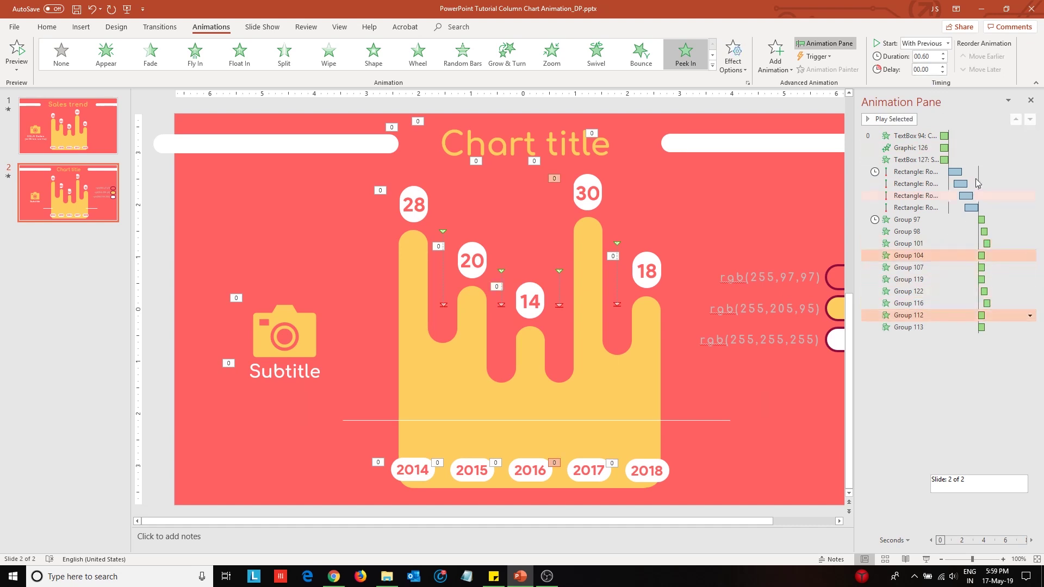
{"action": "left_click", "coordinate": [944, 67]}
{"action": "left_click", "coordinate": [949, 268]}
{"action": "left_click", "coordinate": [942, 327], "text": "ctrl"}
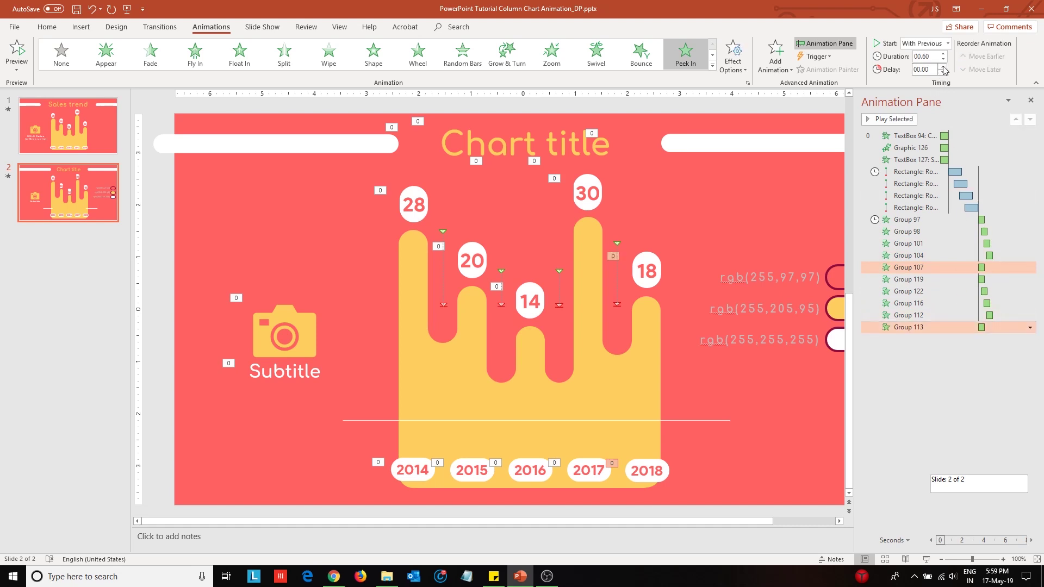
{"action": "left_click", "coordinate": [944, 67]}
{"action": "left_click", "coordinate": [944, 66]}
{"action": "left_click", "coordinate": [1030, 101]}
Step: Preview slide 2 in Slide Show, then delete the horizontal line and the rgb labels with their ovals
{"action": "left_click", "coordinate": [231, 318]}
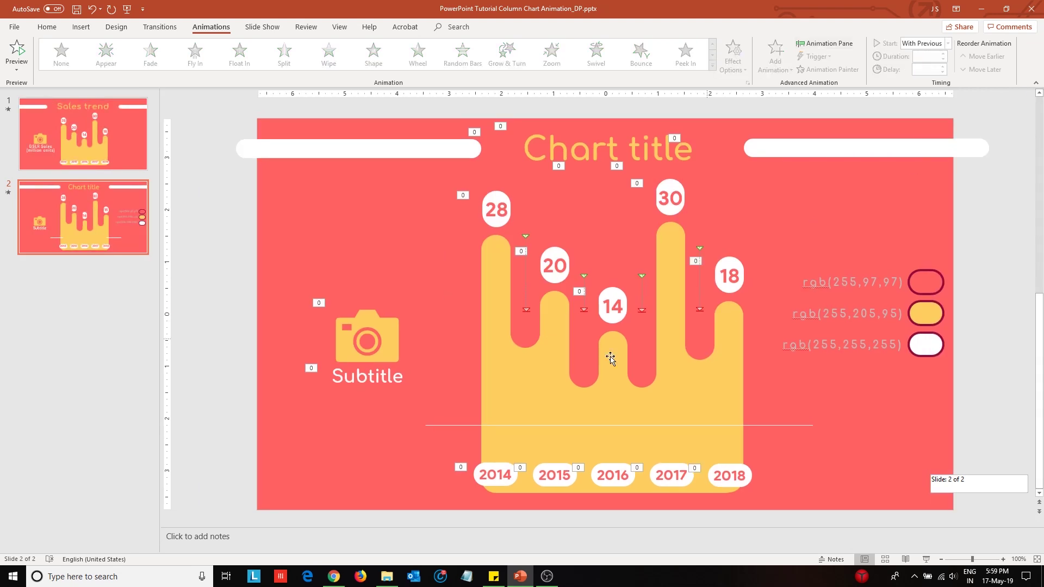
{"action": "left_click", "coordinate": [927, 559]}
{"action": "key", "text": "Delete"}
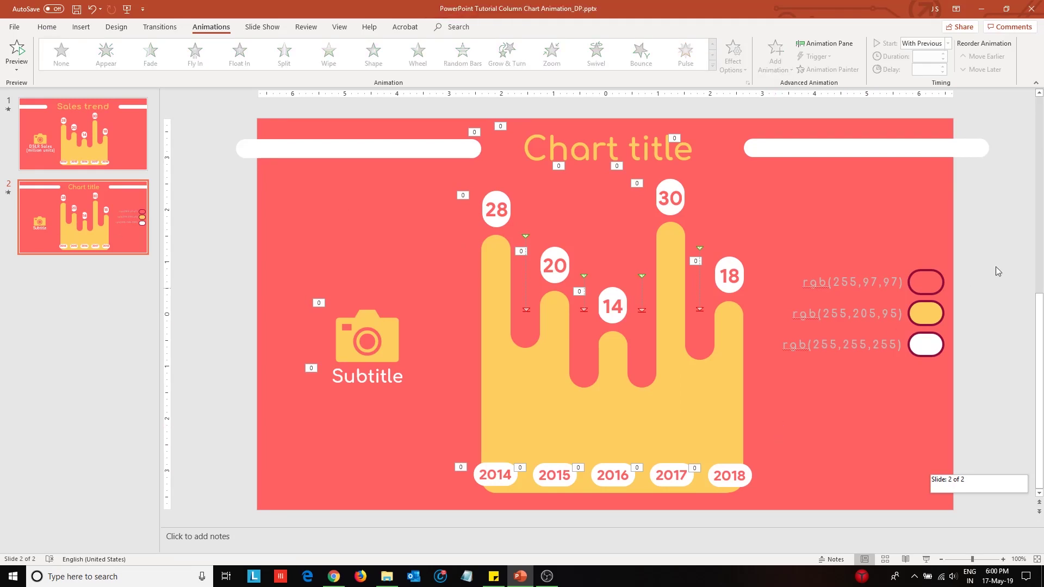
{"action": "left_click_drag", "start_coordinate": [1011, 234], "coordinate": [769, 388]}
{"action": "key", "text": "Delete"}
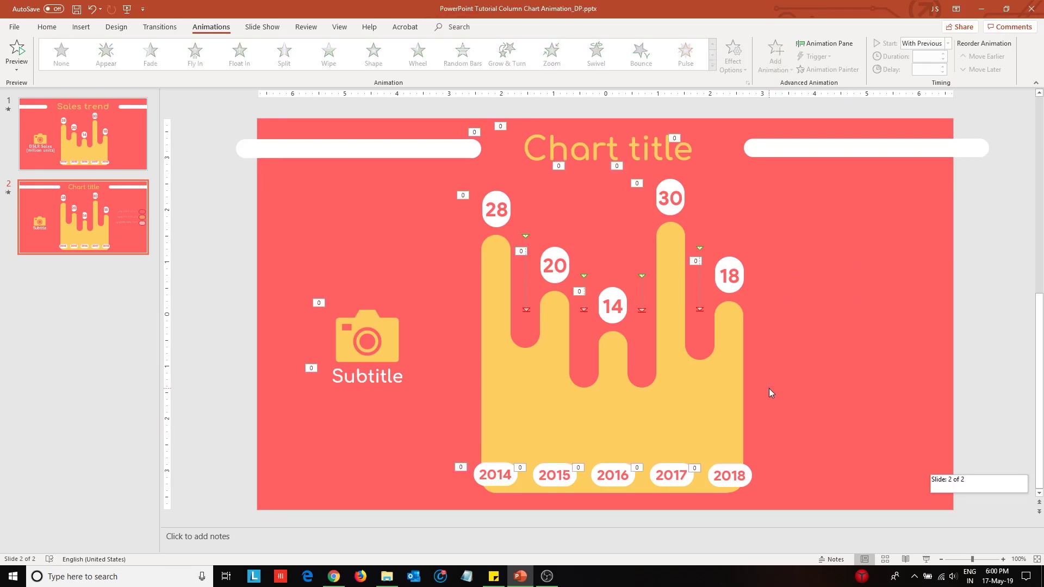